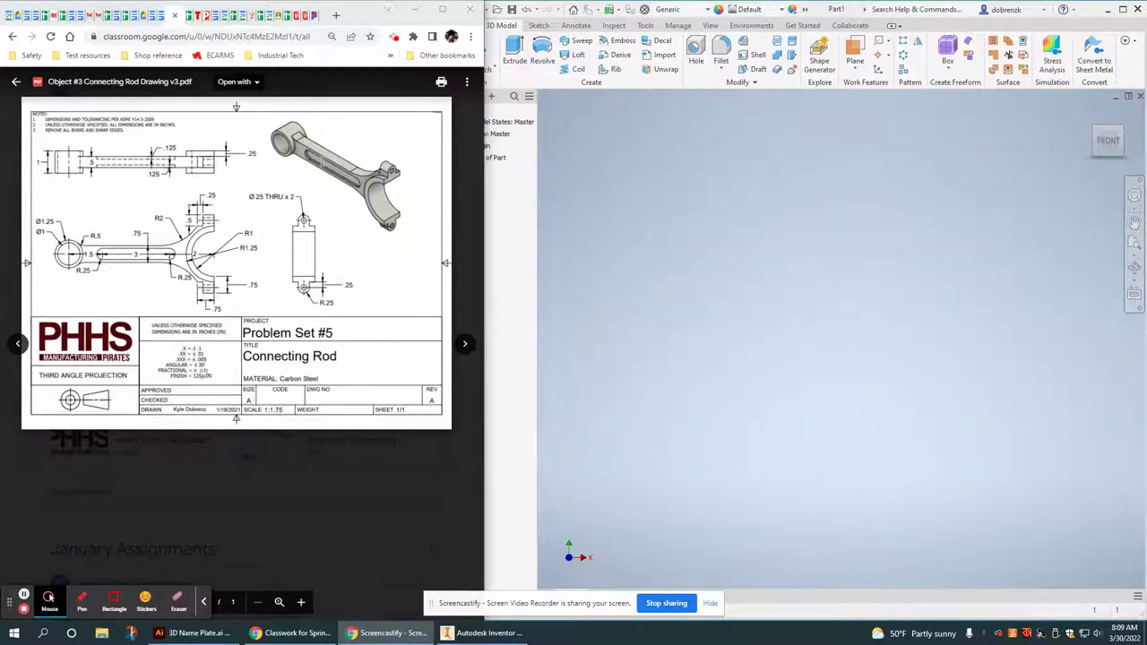
# Step: Switch to Autodesk Inventor and start a new 2D sketch on the front (XY) plane
pyautogui.click(387, 224)
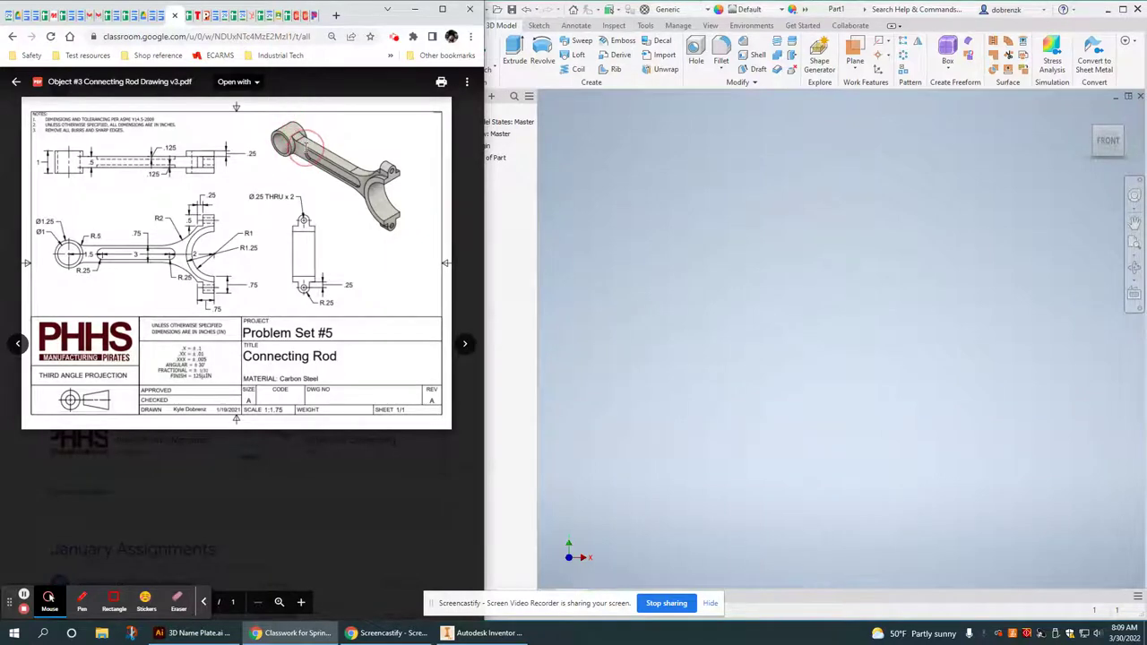
pyautogui.click(559, 91)
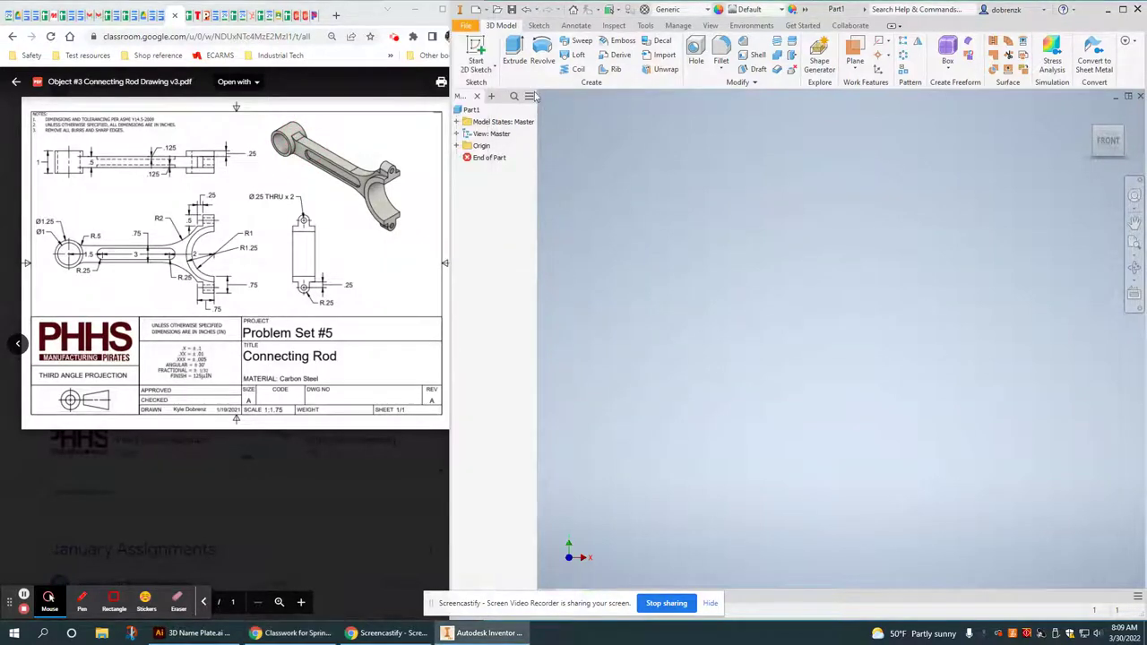
pyautogui.click(476, 55)
pyautogui.click(891, 328)
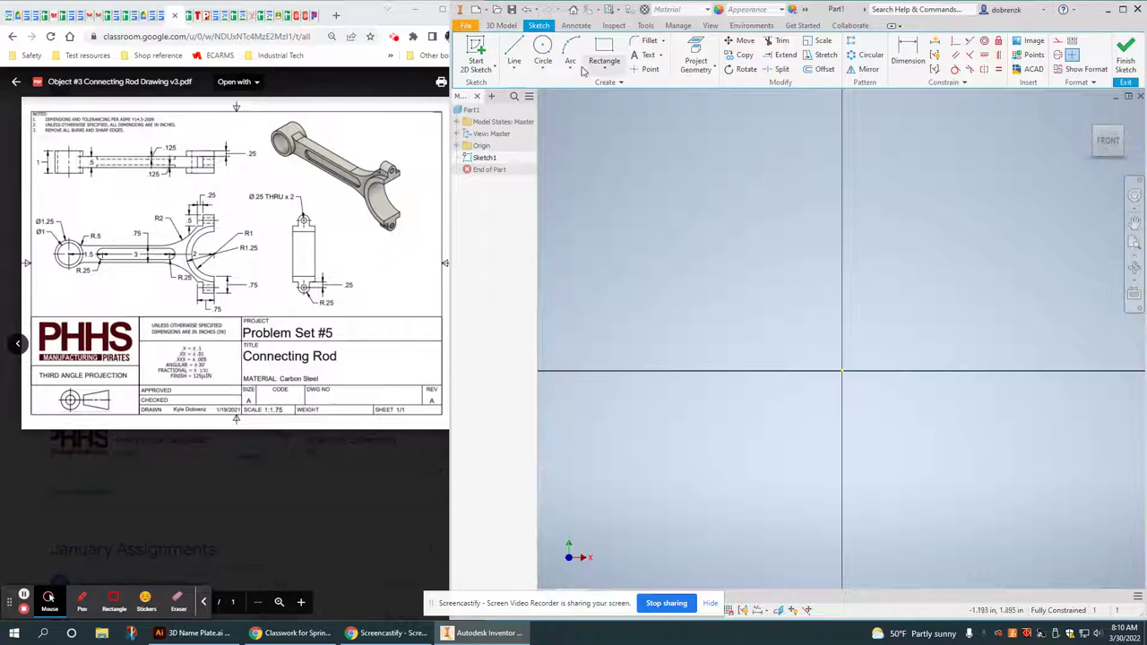
# Step: Draw two concentric circles centred on the origin, about 0.34 in and 0.70 in in diameter
pyautogui.click(544, 50)
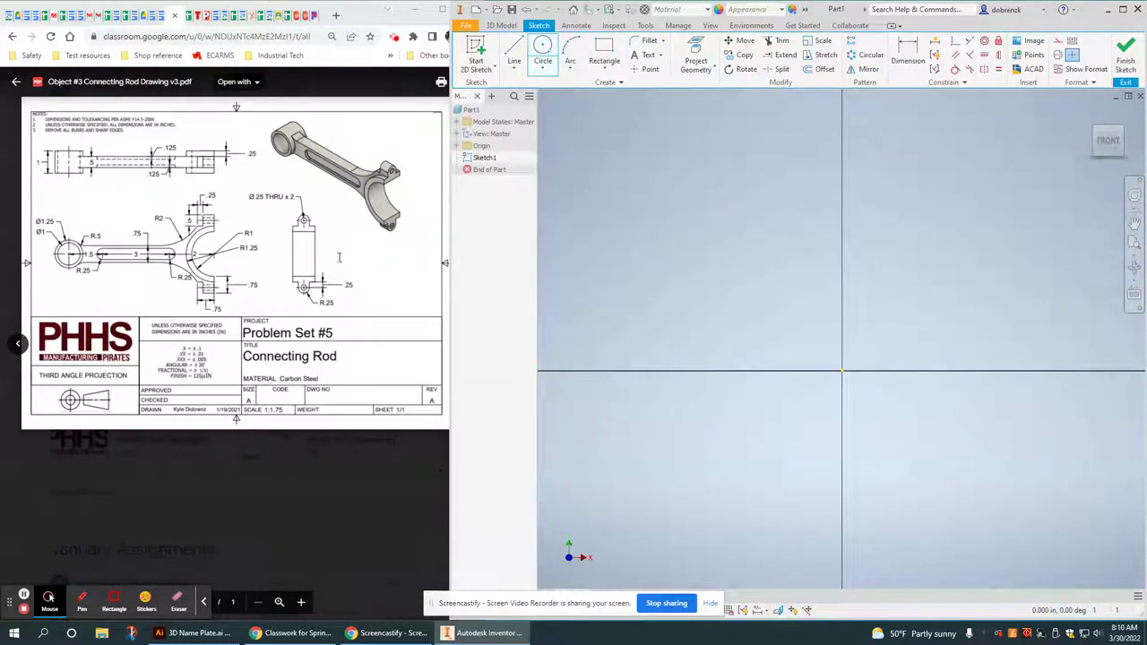
pyautogui.click(843, 371)
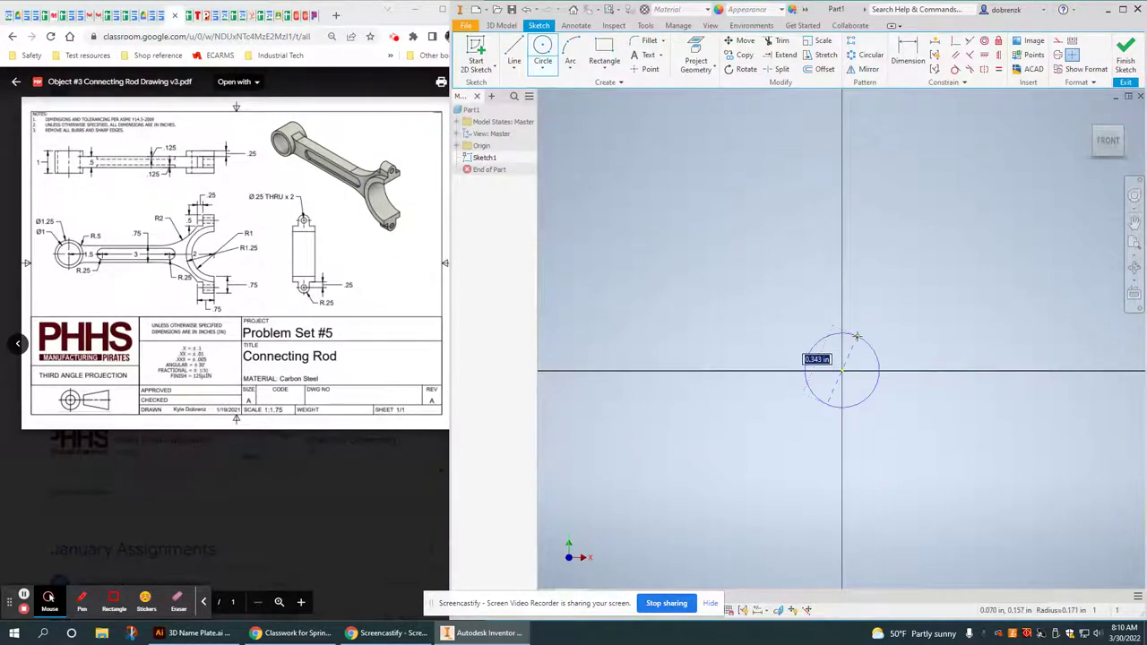
pyautogui.click(857, 337)
pyautogui.click(842, 370)
pyautogui.click(891, 312)
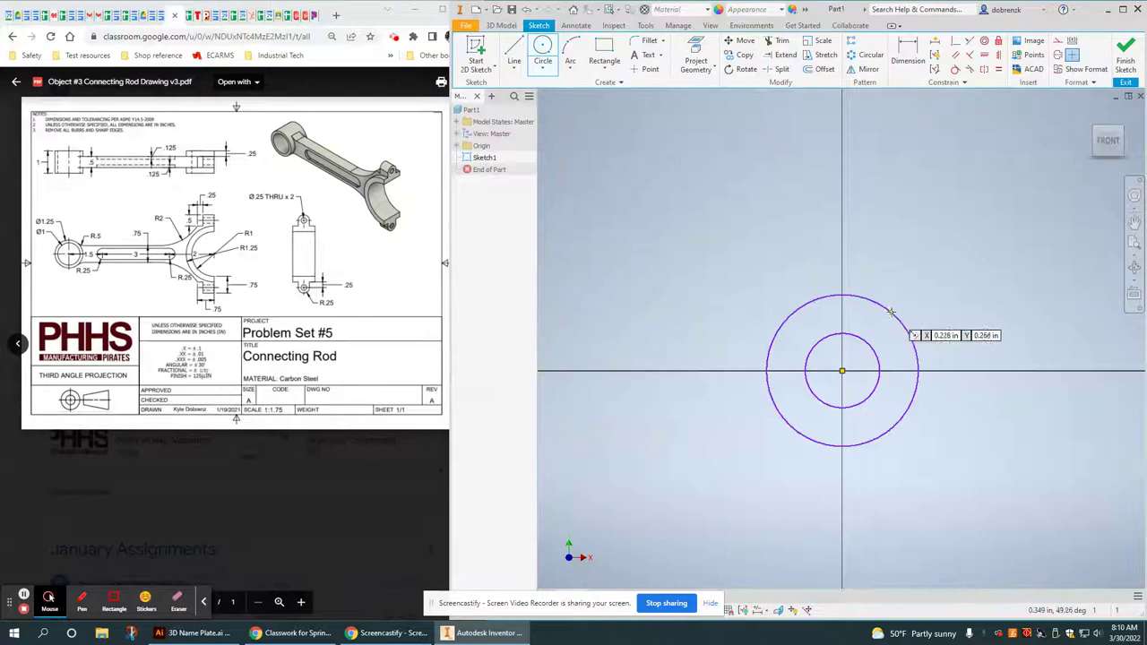
pyautogui.moveTo(891, 312)
pyautogui.mouseDown(button='middle')
pyautogui.moveTo(655, 264)
pyautogui.moveTo(720, 290)
pyautogui.moveTo(869, 316)
pyautogui.mouseUp(button='middle')
pyautogui.scroll(-3, 749, 294)
pyautogui.scroll(3, 673, 275)
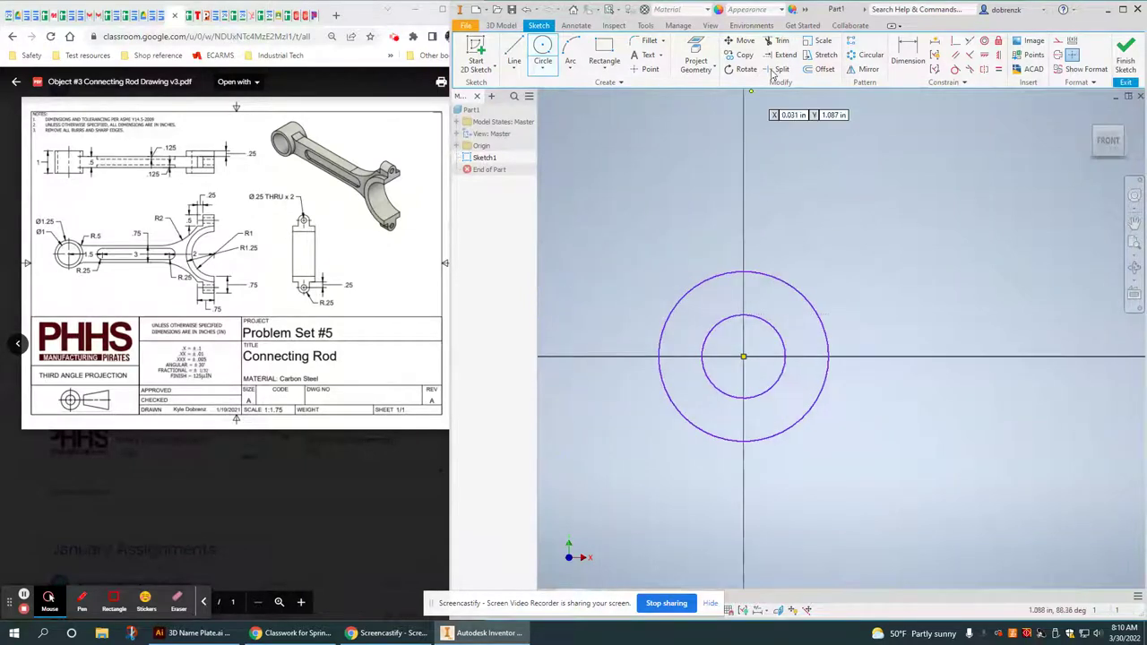
# Step: Dimension the inner circle's diameter to 1 in and the outer circle's diameter to 1.25 in
pyautogui.press('d')
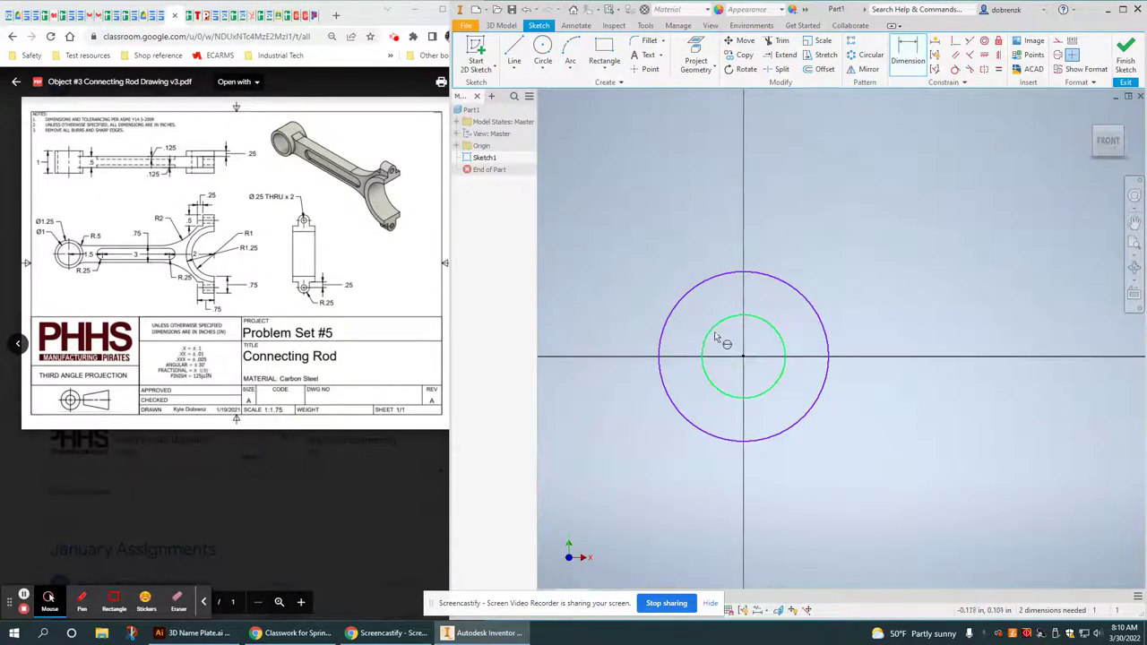
pyautogui.click(717, 328)
pyautogui.click(634, 245)
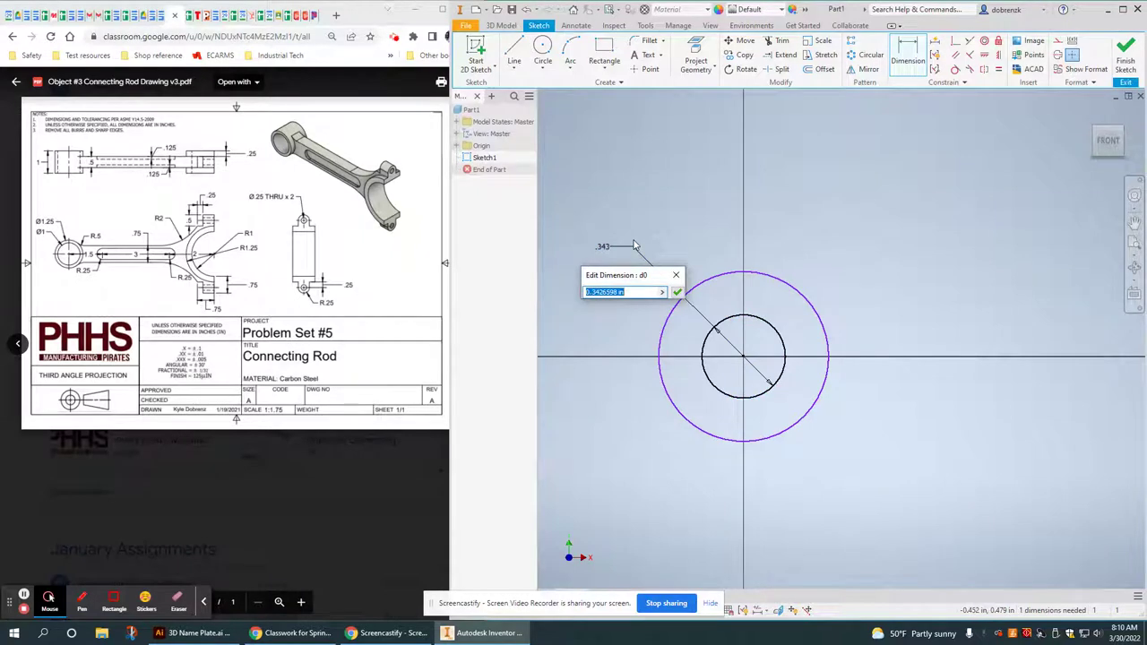
pyautogui.write('1')
pyautogui.press('Return')
pyautogui.scroll(-4, 628, 278)
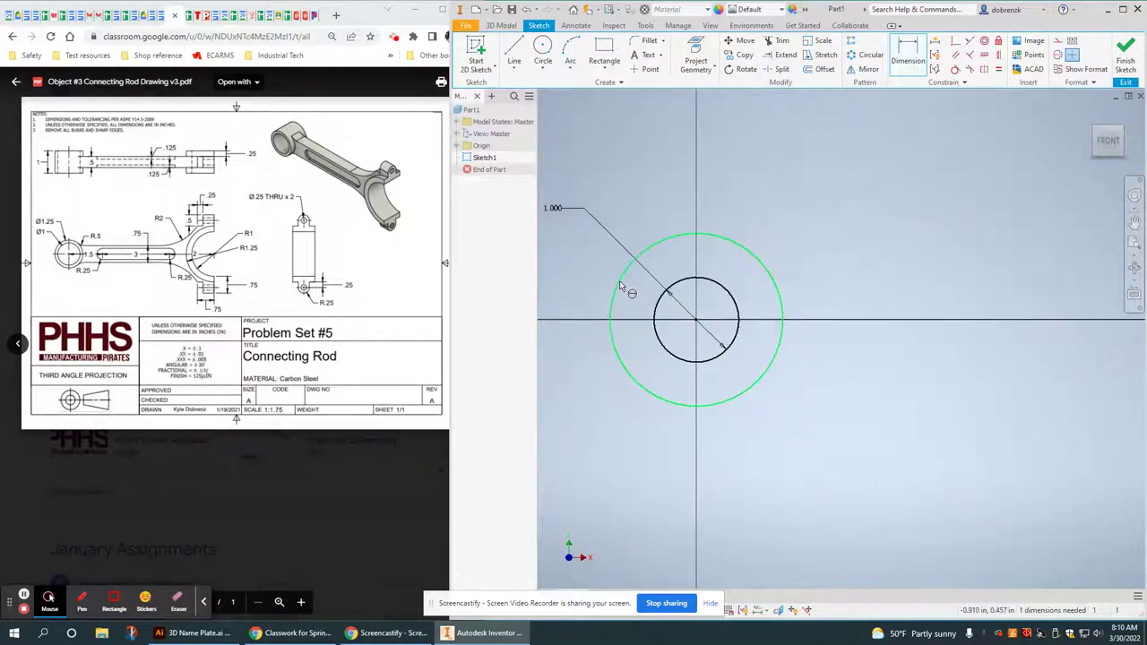
pyautogui.click(619, 285)
pyautogui.click(578, 269)
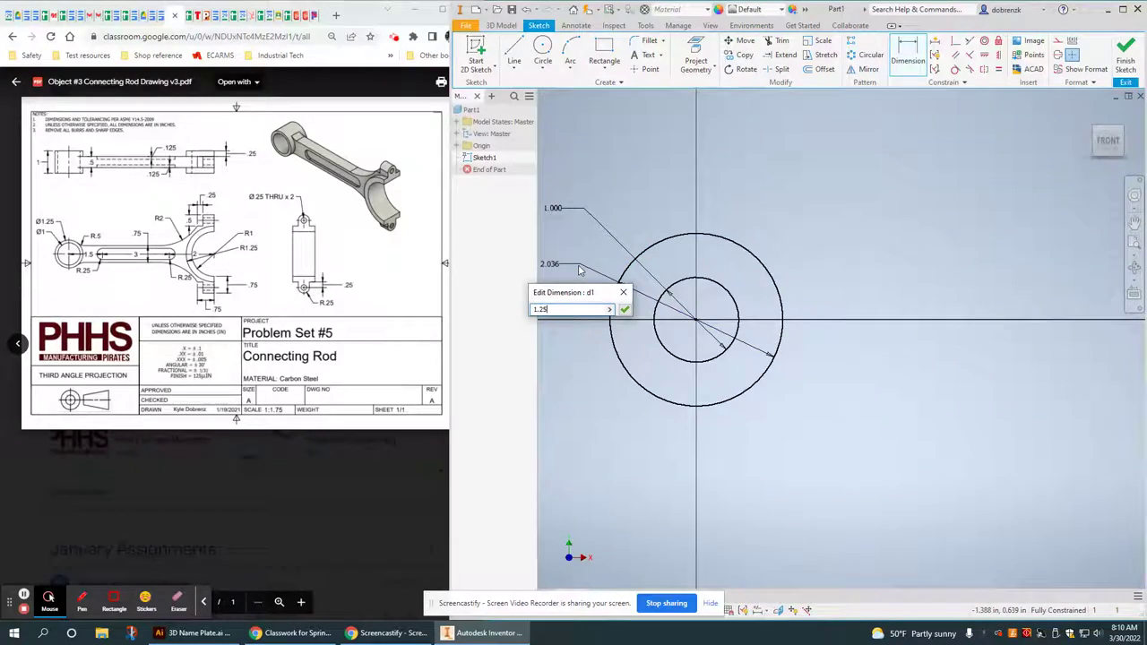
pyautogui.write('1.25')
pyautogui.press('Return')
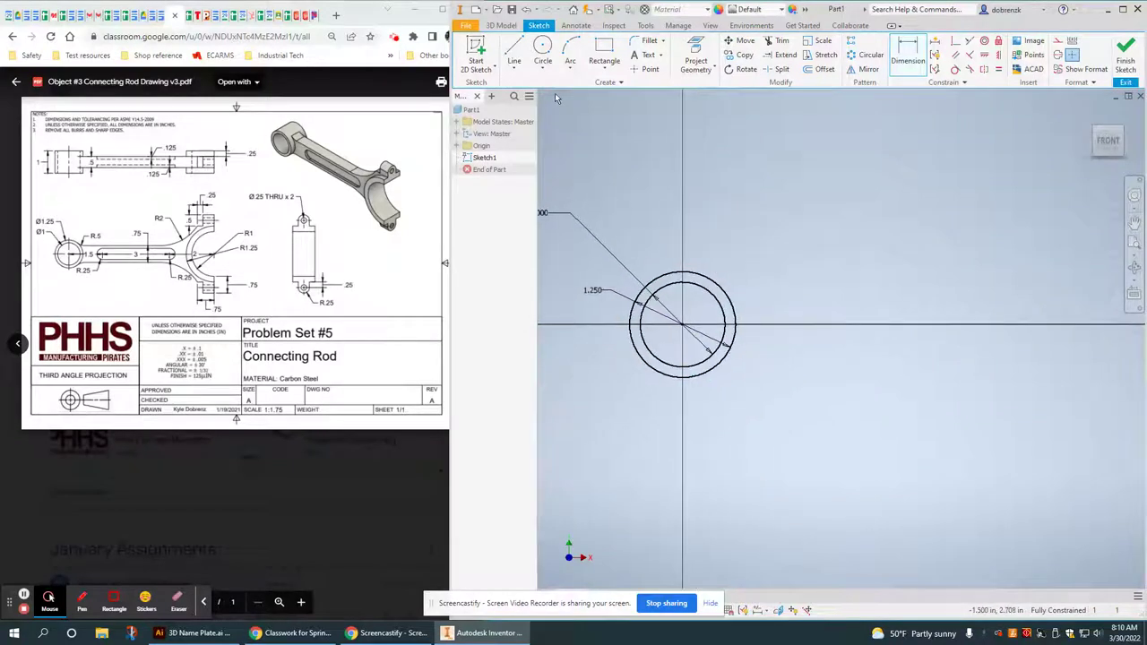
# Step: Draw two three-point arcs on the outer circle's right side, one above and one below the horizontal axis, each curving toward the axis
pyautogui.click(570, 54)
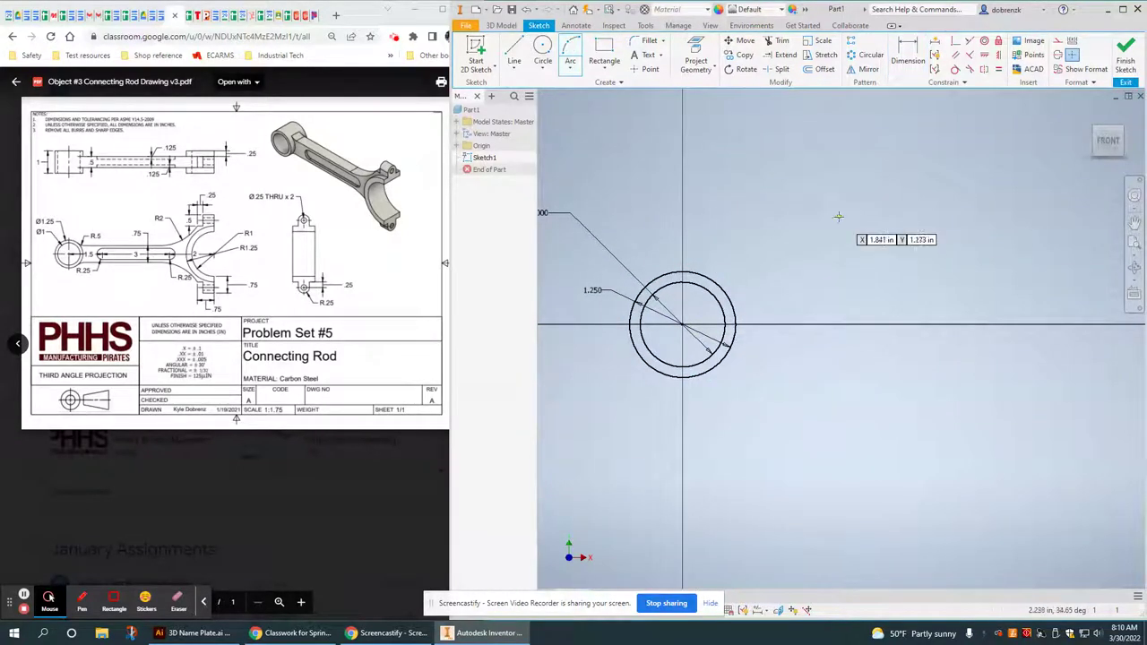
pyautogui.click(718, 283)
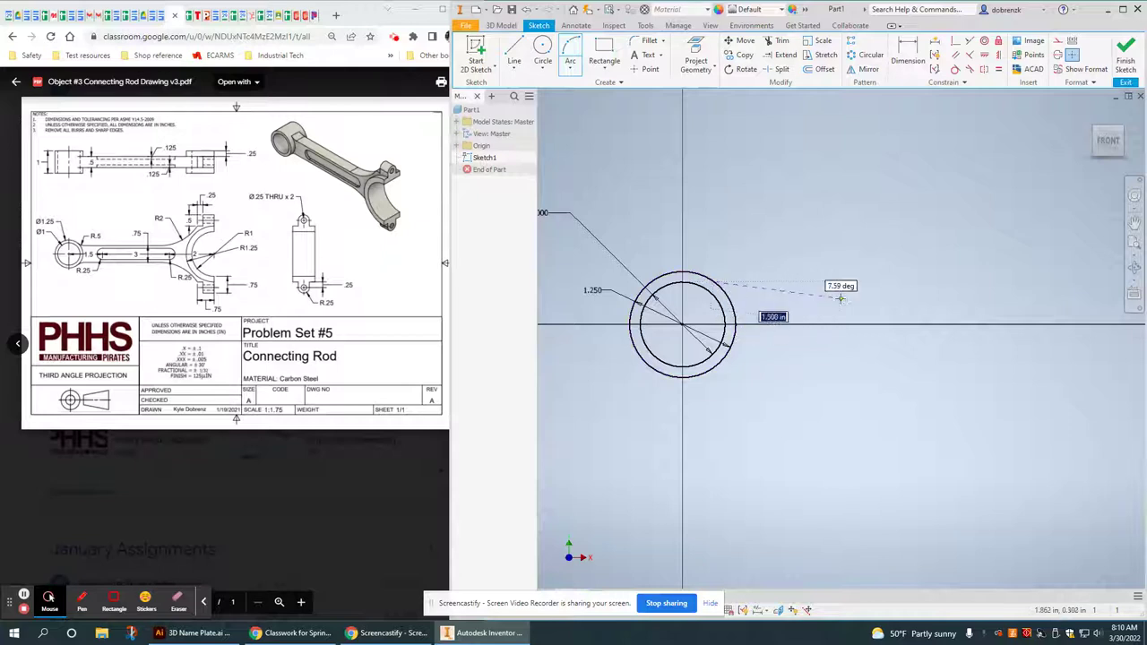
pyautogui.click(796, 306)
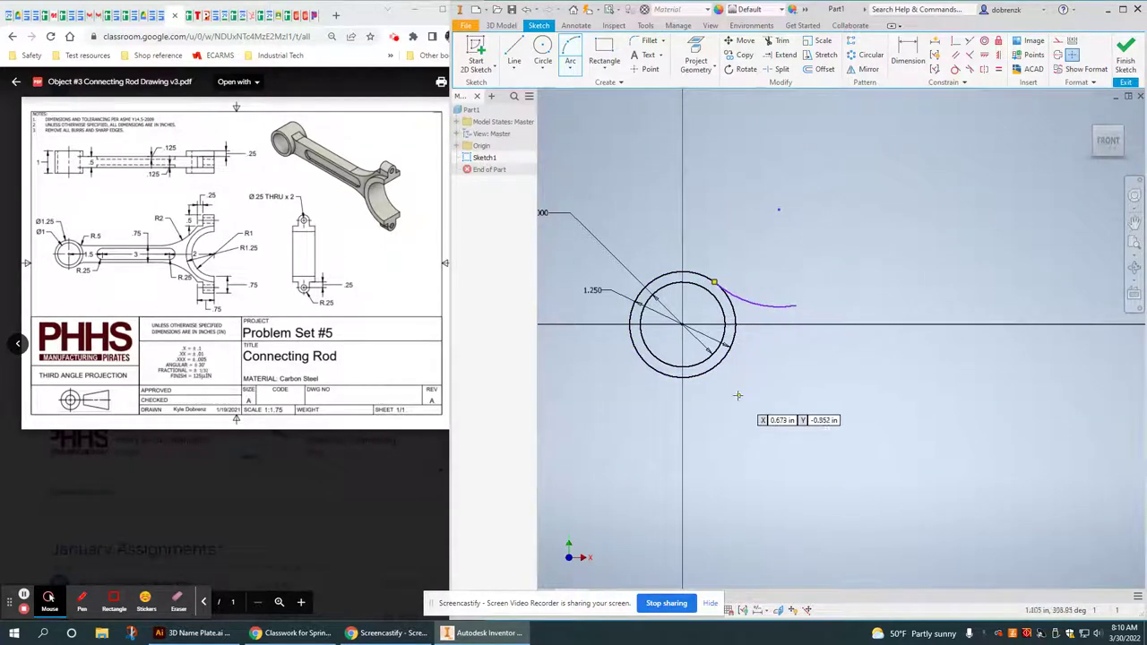
pyautogui.press('Return')
pyautogui.click(792, 359)
pyautogui.click(717, 370)
pyautogui.click(727, 408)
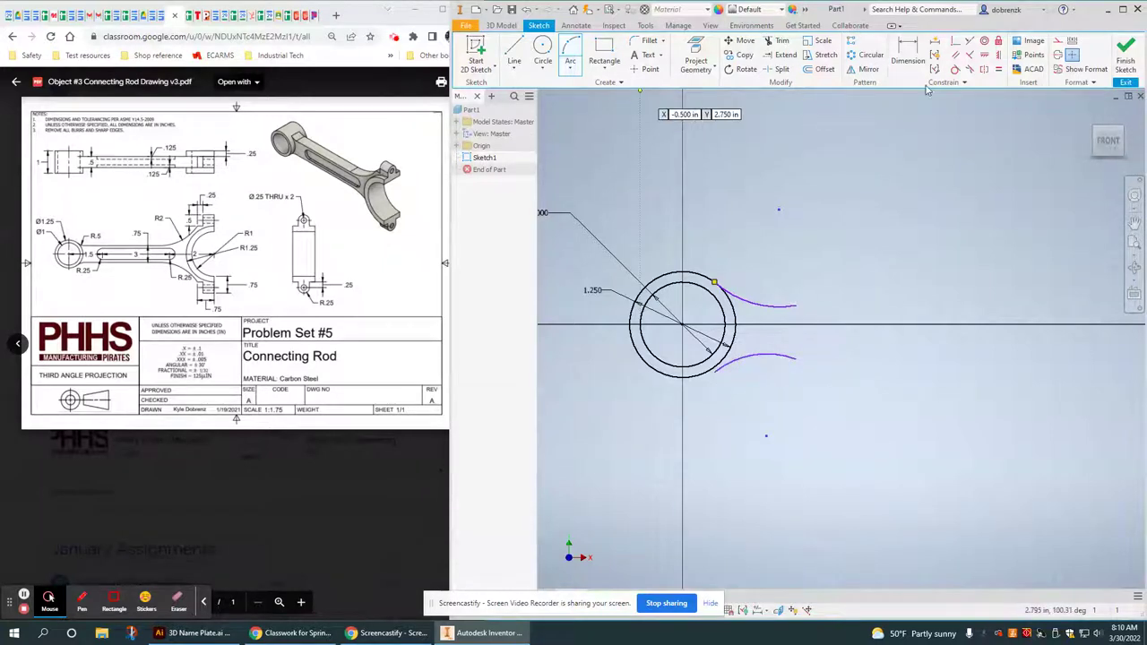
# Step: Constrain the lower arc's left endpoint coincident with the outer circle
pyautogui.click(954, 40)
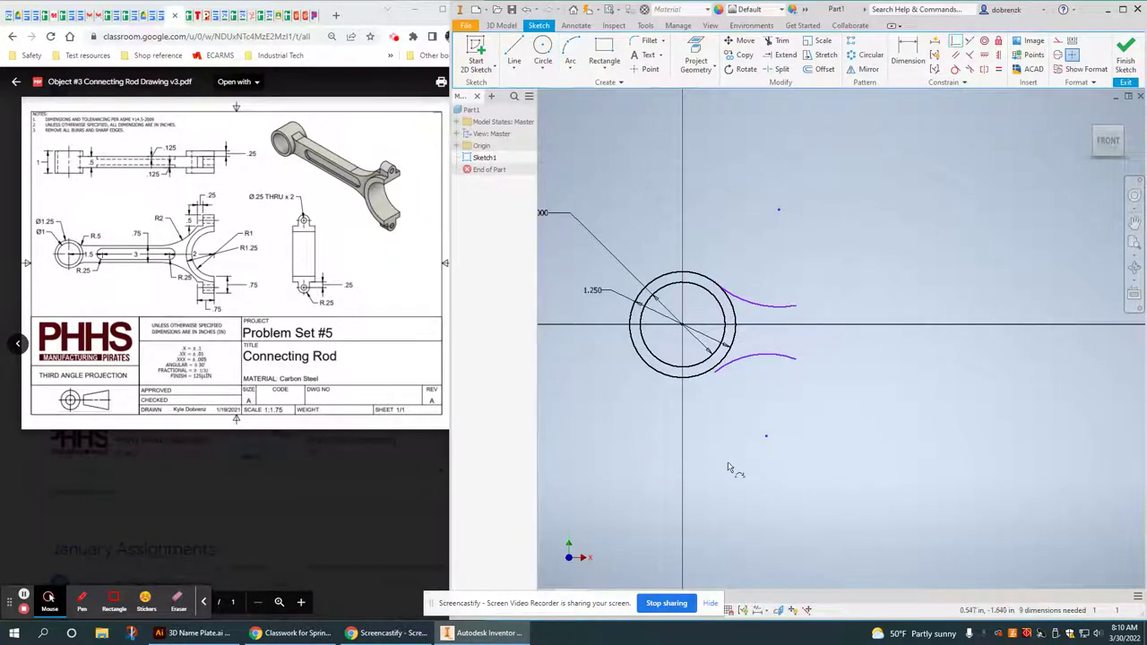
pyautogui.click(715, 374)
pyautogui.click(707, 373)
# Step: Draw two horizontal lines about 3.4 in long, running right from the free ends of the upper and lower arcs
pyautogui.moveTo(818, 372)
pyautogui.mouseDown(button='middle')
pyautogui.moveTo(640, 401)
pyautogui.moveTo(679, 390)
pyautogui.mouseUp(button='middle')
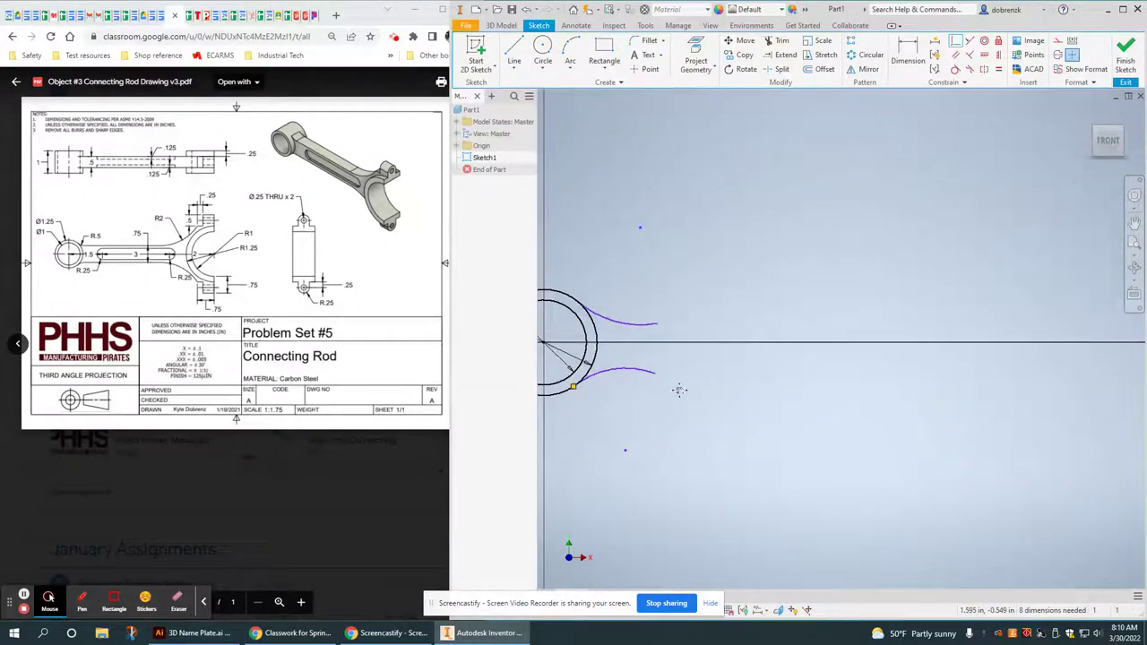
pyautogui.press('l')
pyautogui.click(658, 324)
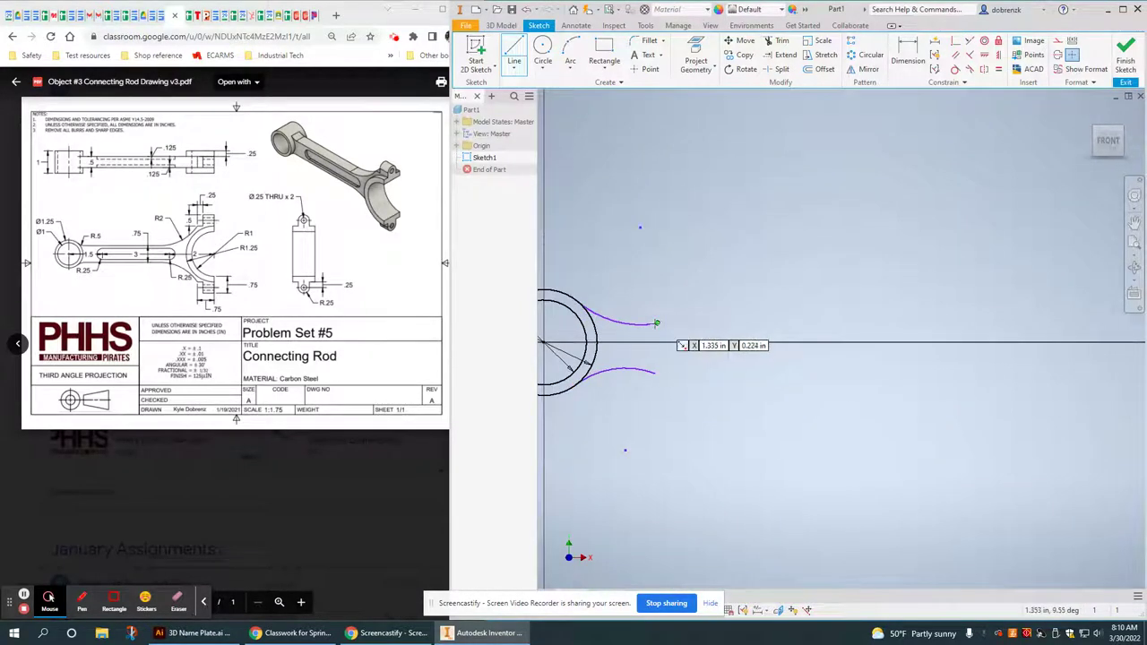
pyautogui.click(948, 323)
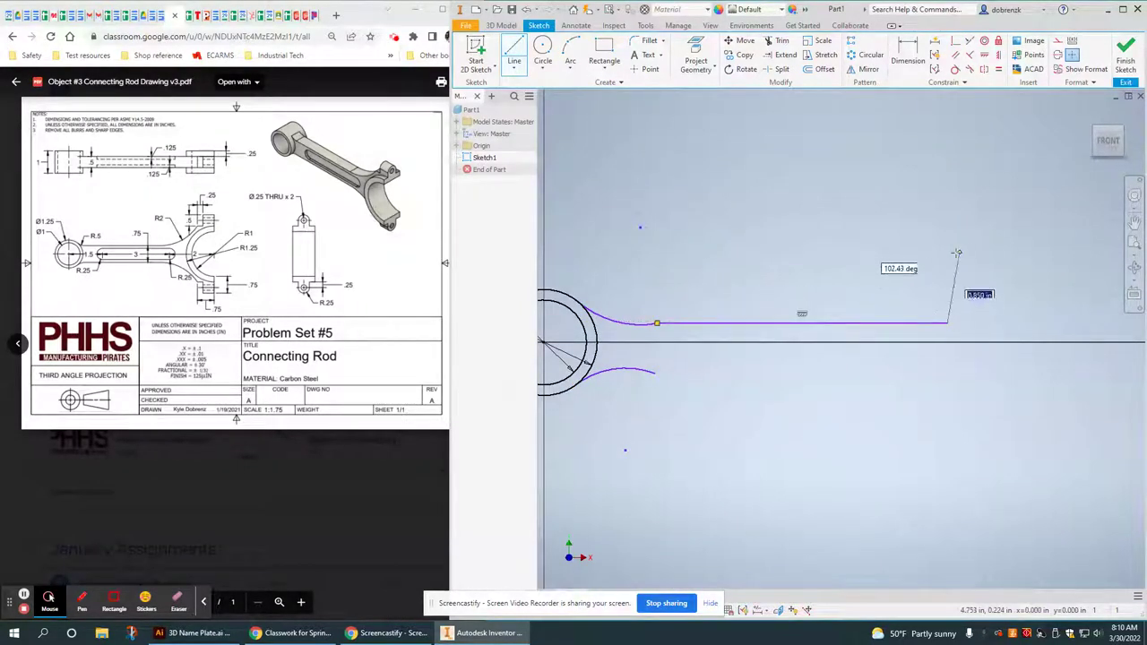
pyautogui.press('Escape')
pyautogui.click(513, 54)
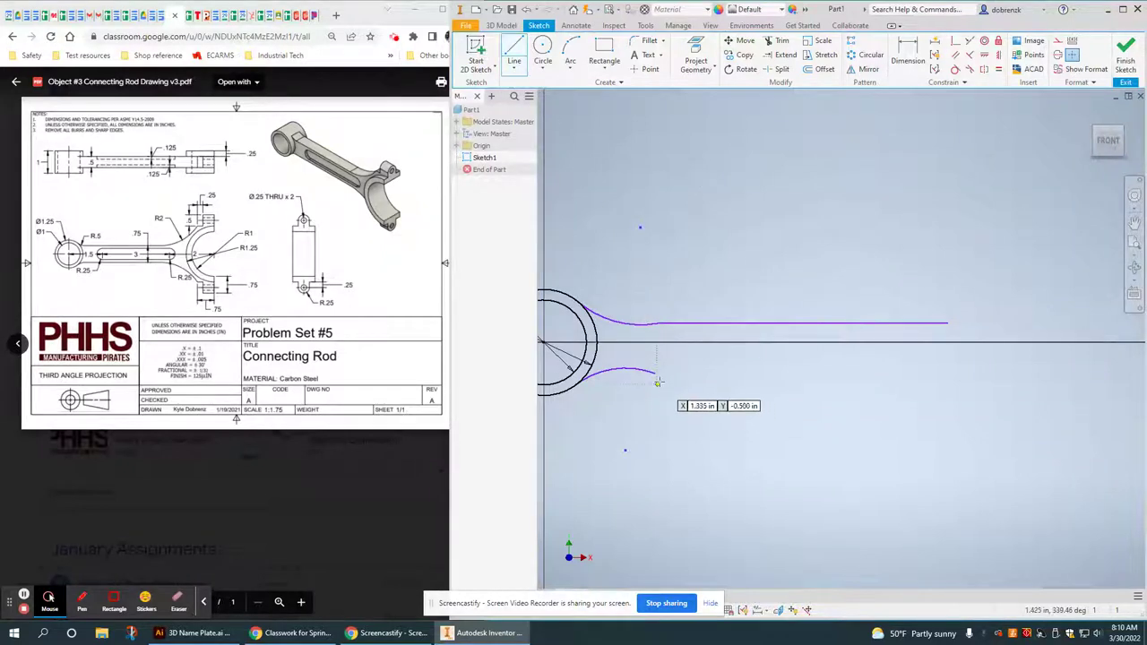
pyautogui.click(655, 372)
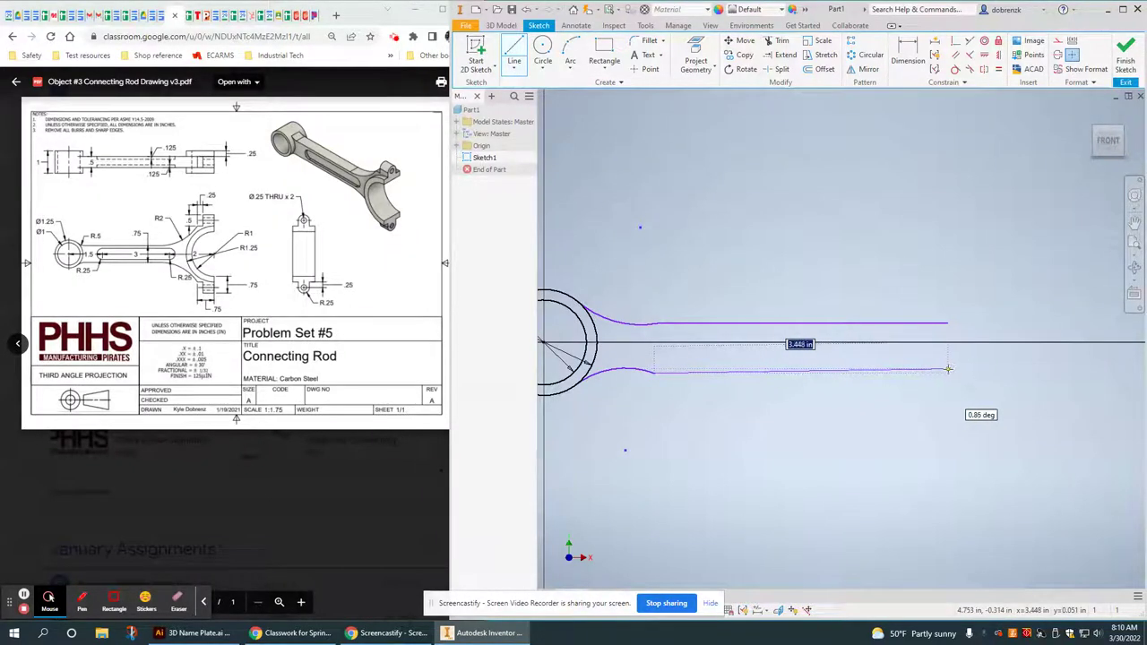
pyautogui.click(947, 372)
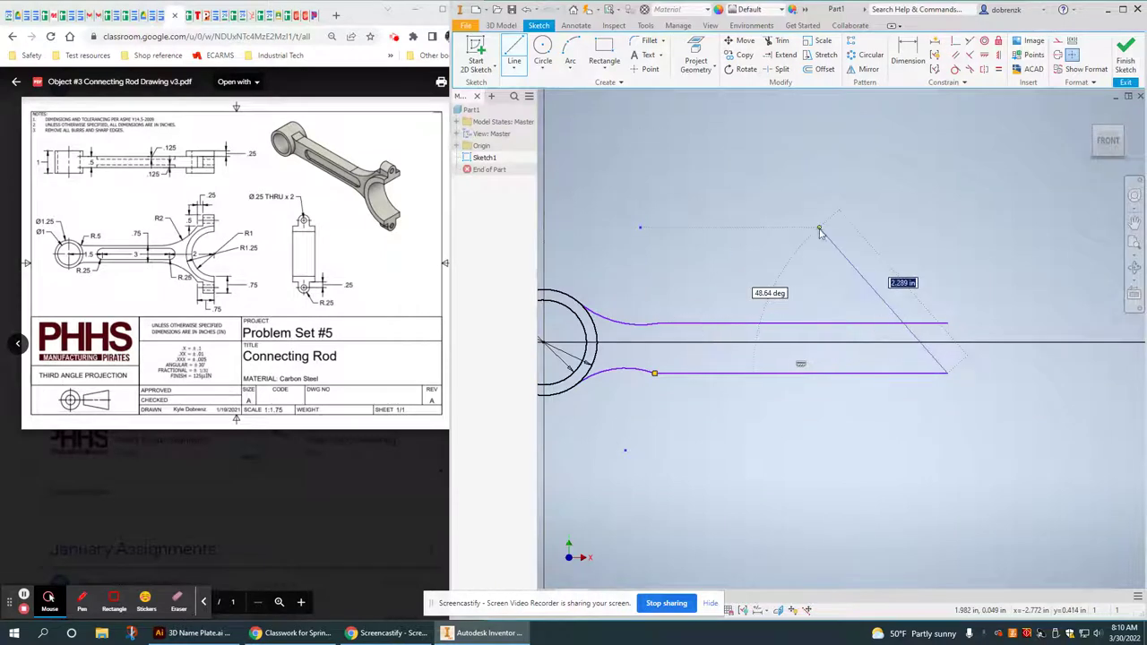
pyautogui.rightClick(819, 228)
pyautogui.click(859, 235)
# Step: Apply tangent constraints between each arc and the outer circle, and between each arc and its horizontal line
pyautogui.moveTo(705, 332); pyautogui.dragTo(769, 319, button='middle')
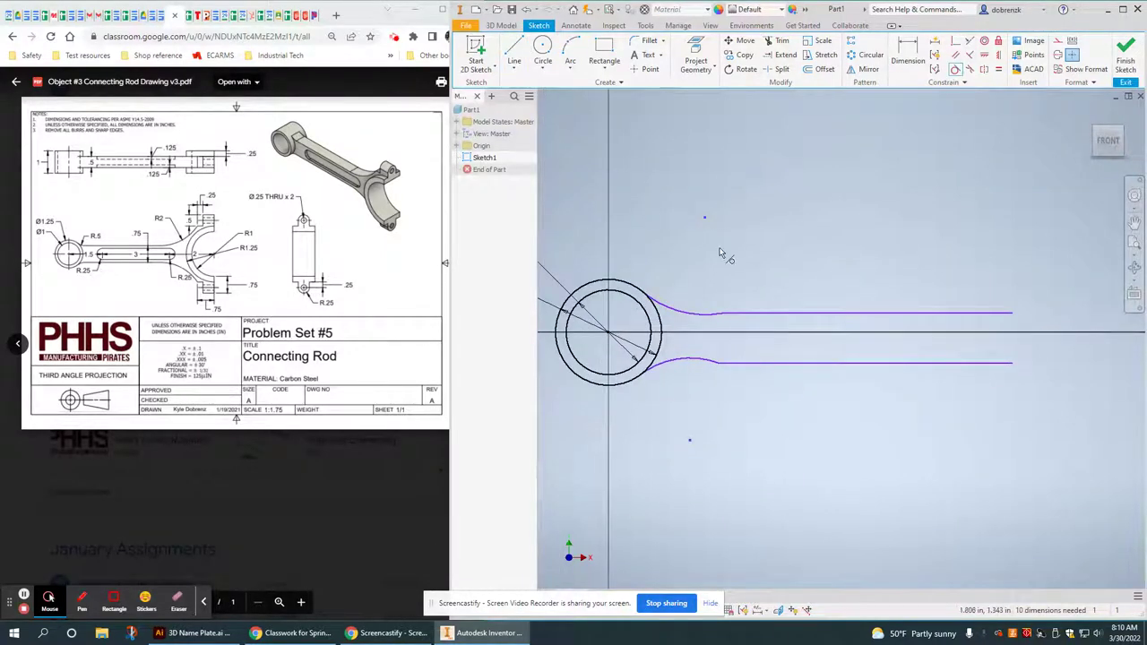
pyautogui.click(630, 283)
pyautogui.click(675, 310)
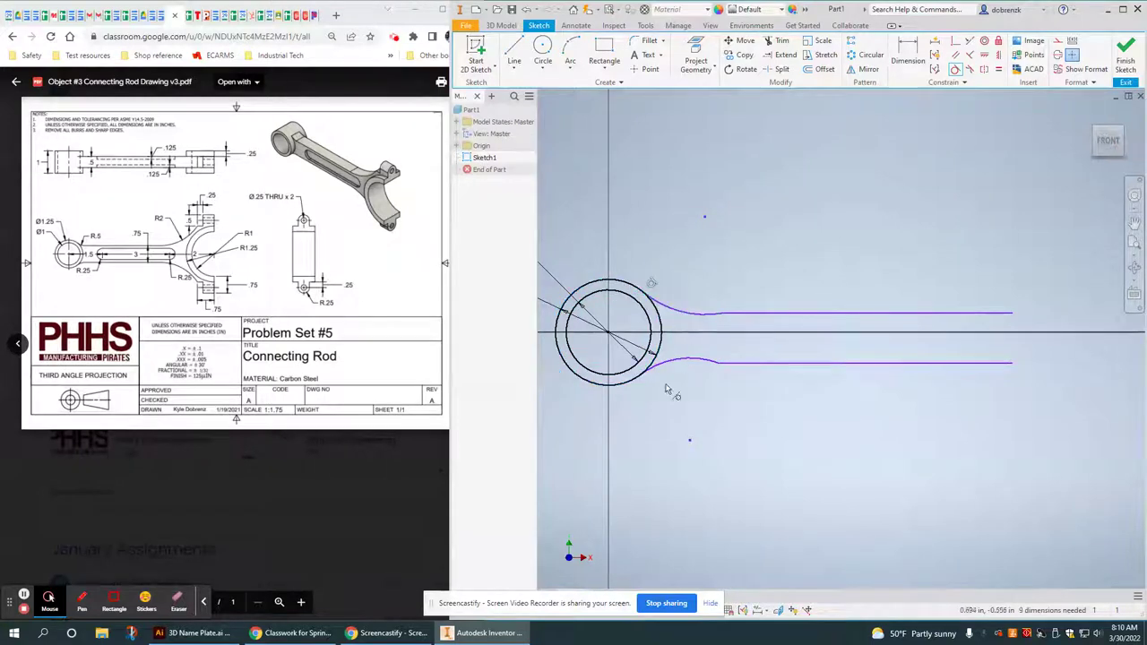
pyautogui.click(629, 390)
pyautogui.click(670, 369)
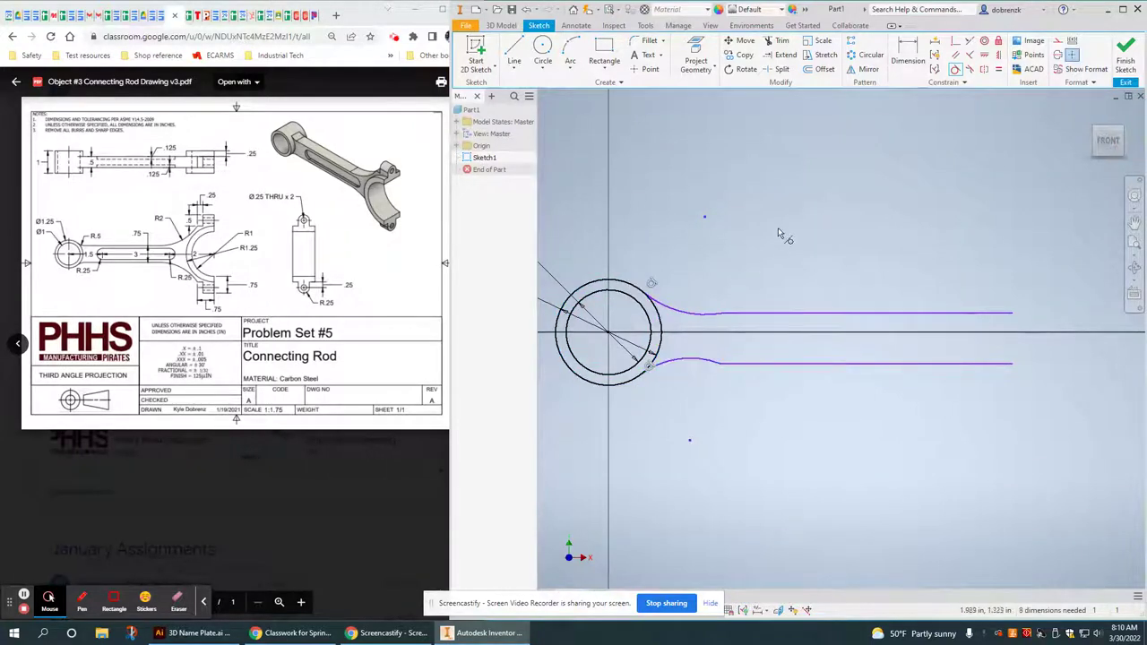
pyautogui.click(749, 314)
pyautogui.click(681, 309)
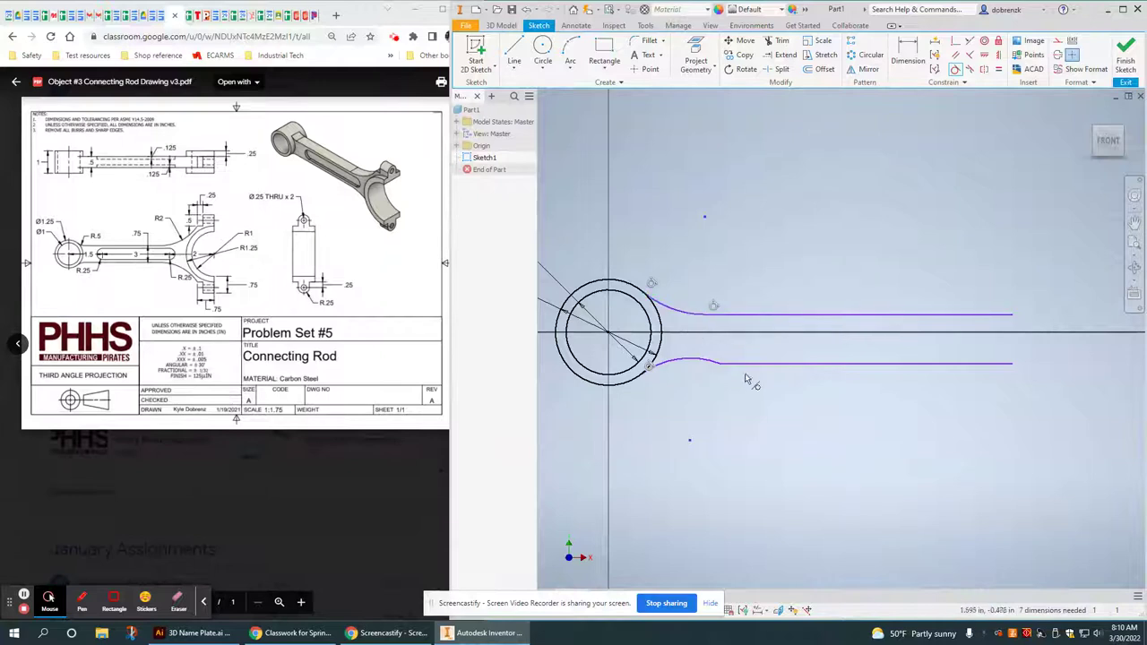
pyautogui.click(742, 364)
pyautogui.click(688, 360)
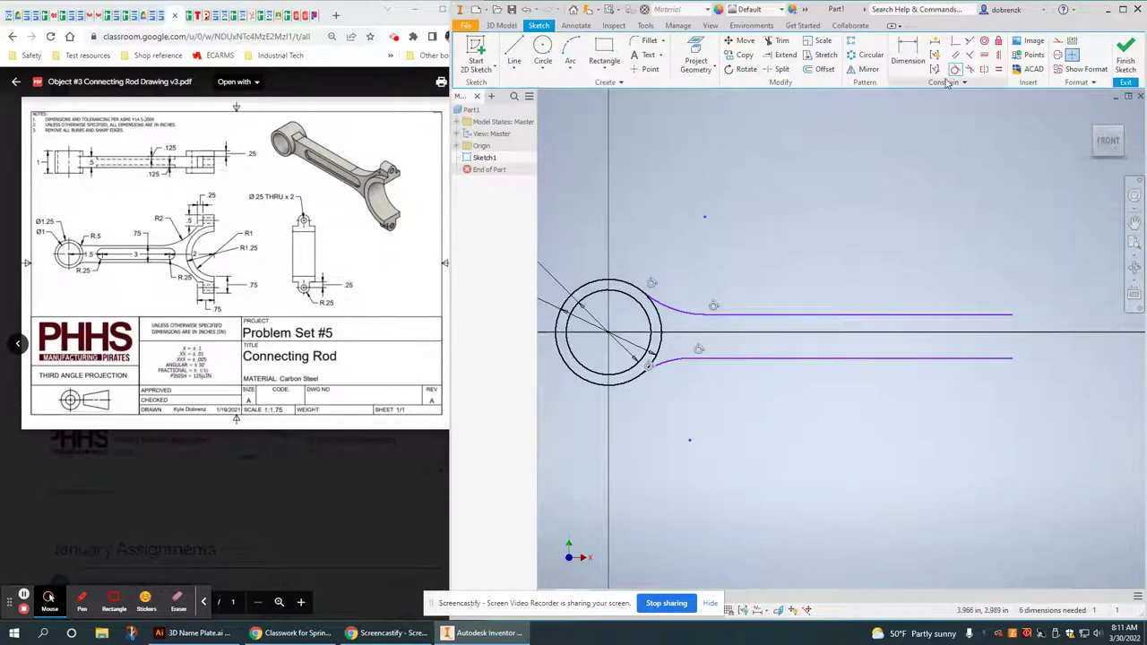
# Step: Apply vertical constraints that align the upper arc's endpoints with the matching endpoints of the lower arc
pyautogui.click(998, 55)
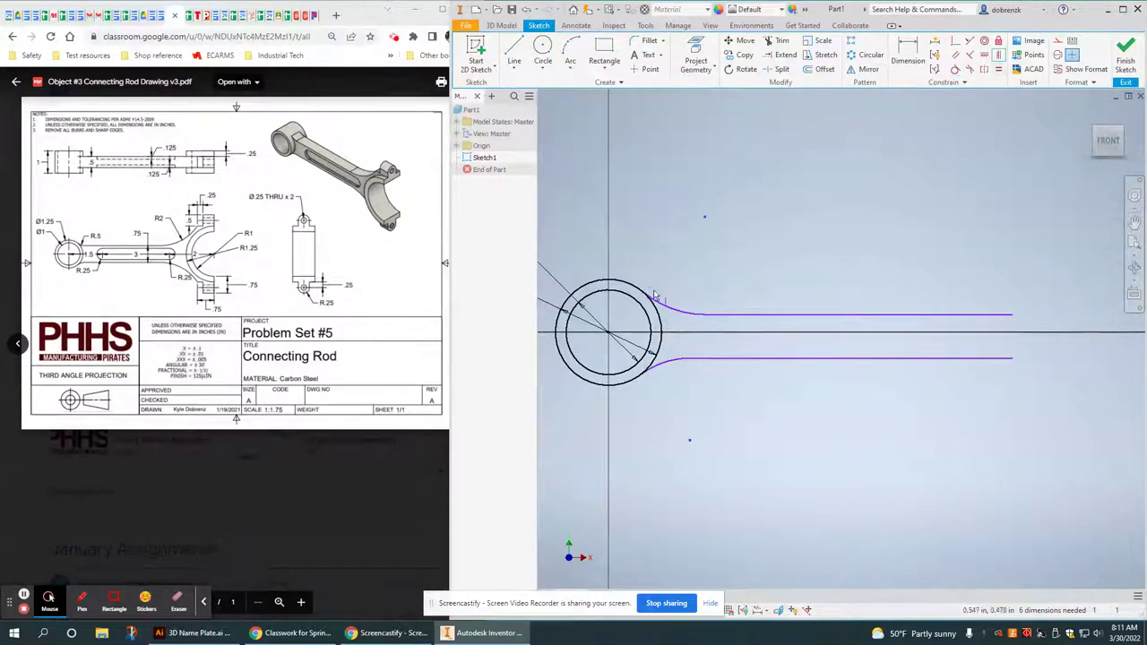
pyautogui.click(687, 345)
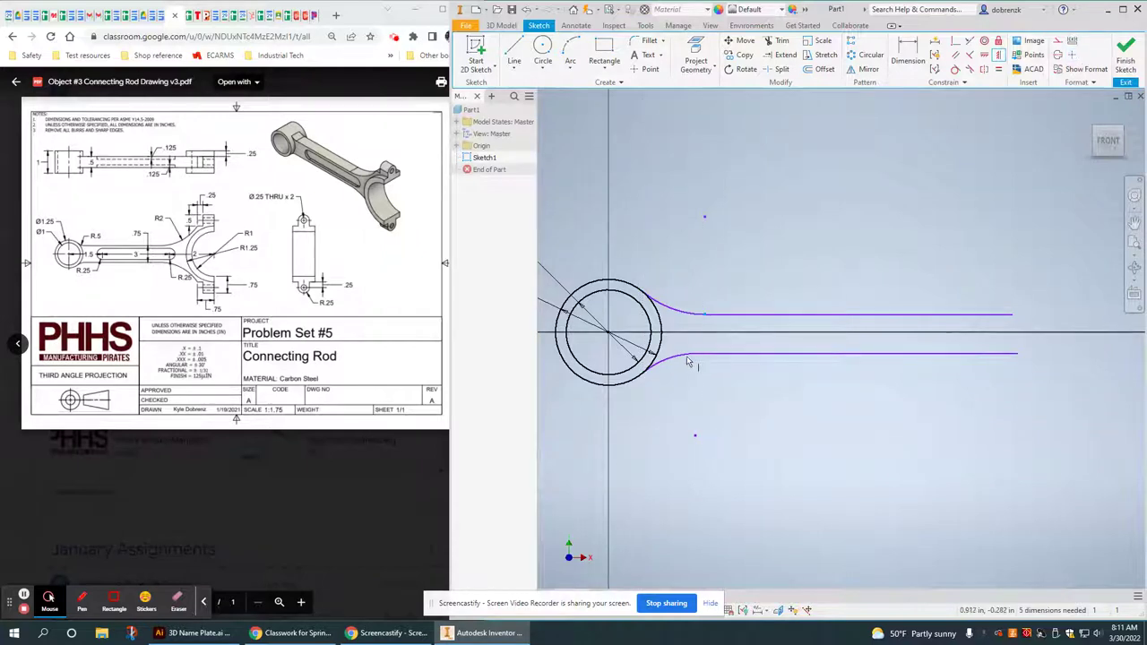
pyautogui.click(697, 358)
pyautogui.rightClick(803, 203)
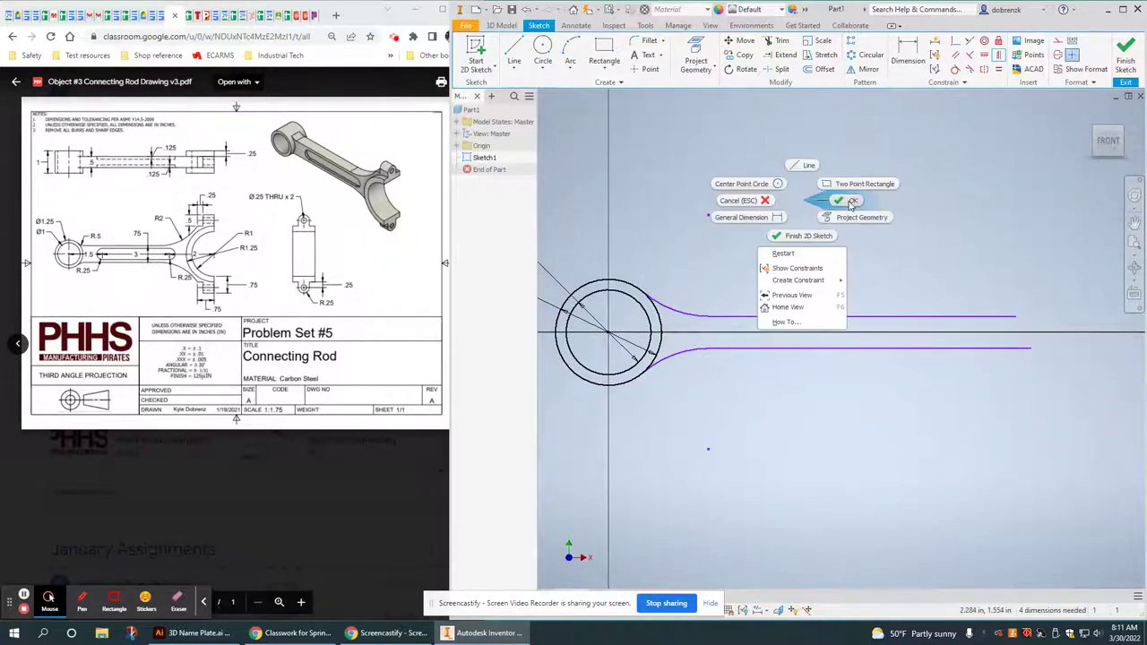
pyautogui.click(848, 200)
# Step: Dimension the upper arc's radius to .5 in
pyautogui.click(906, 56)
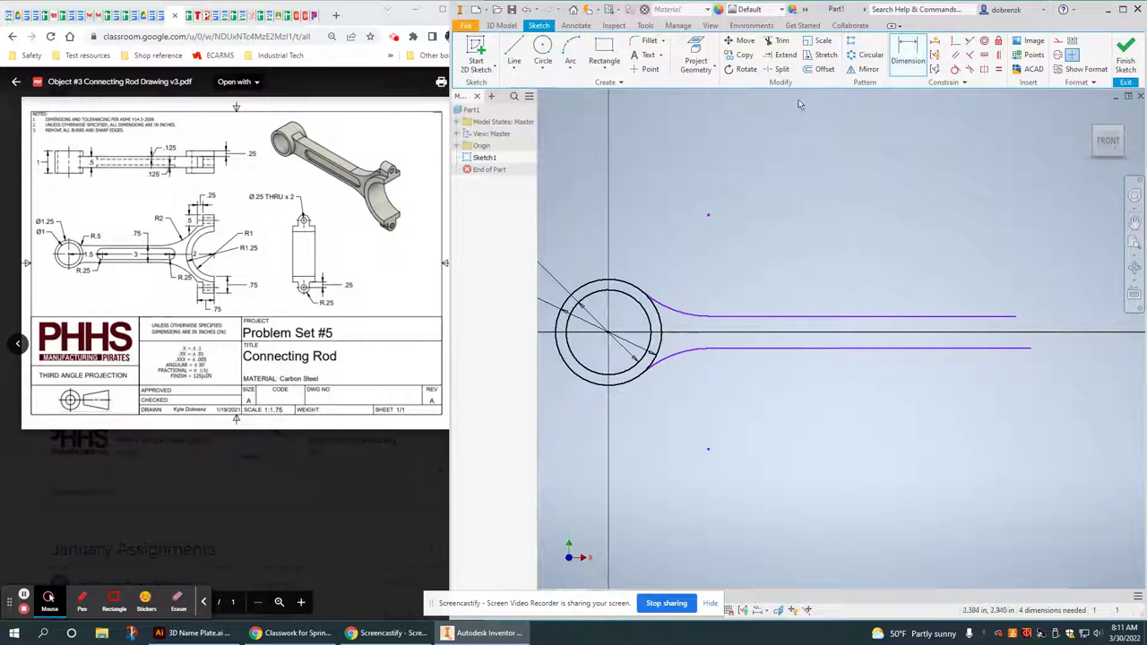
pyautogui.click(687, 315)
pyautogui.click(685, 255)
pyautogui.write('.5')
pyautogui.press('Return')
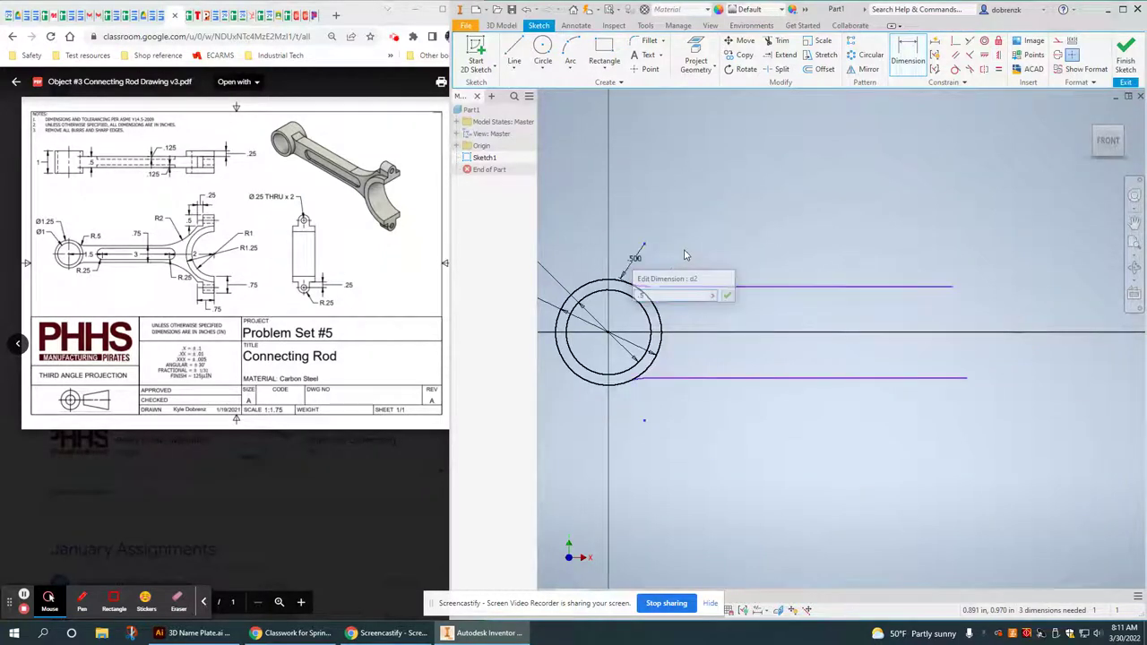
# Step: Dimension the distance between the two horizontal shank lines to .75 in
pyautogui.click(764, 289)
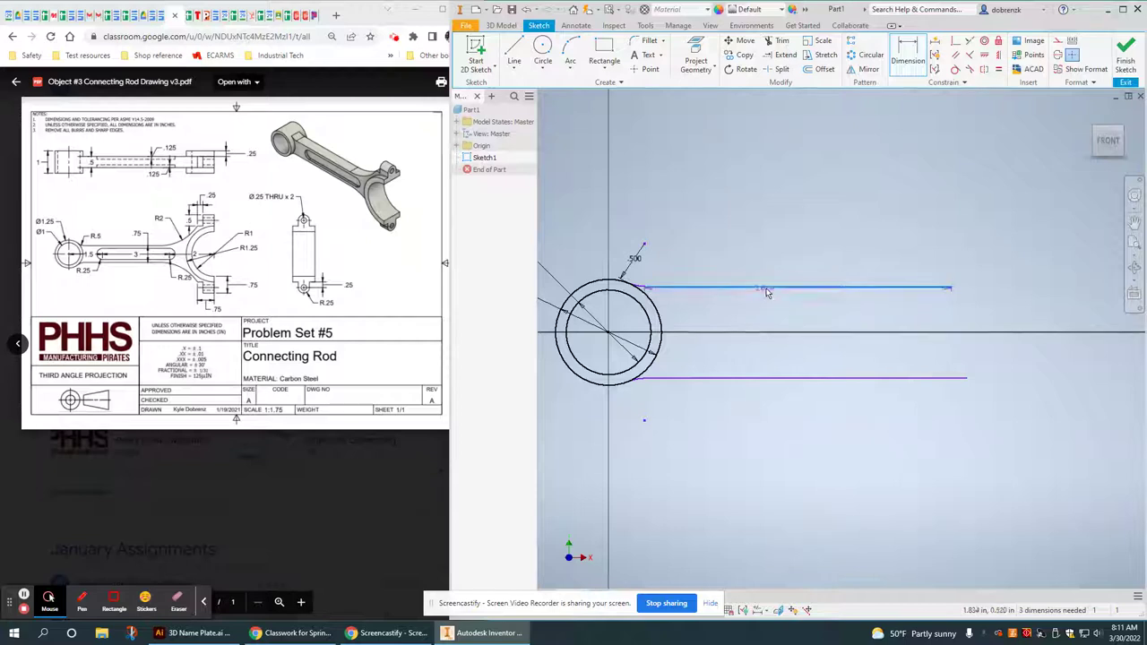
pyautogui.click(780, 378)
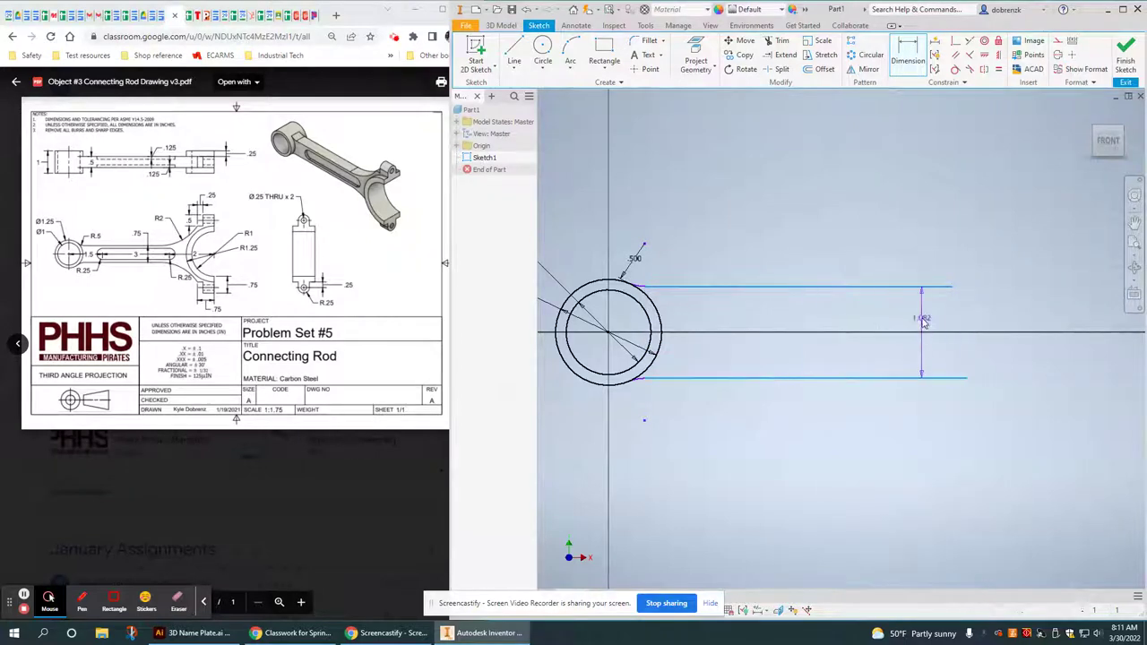
pyautogui.click(922, 321)
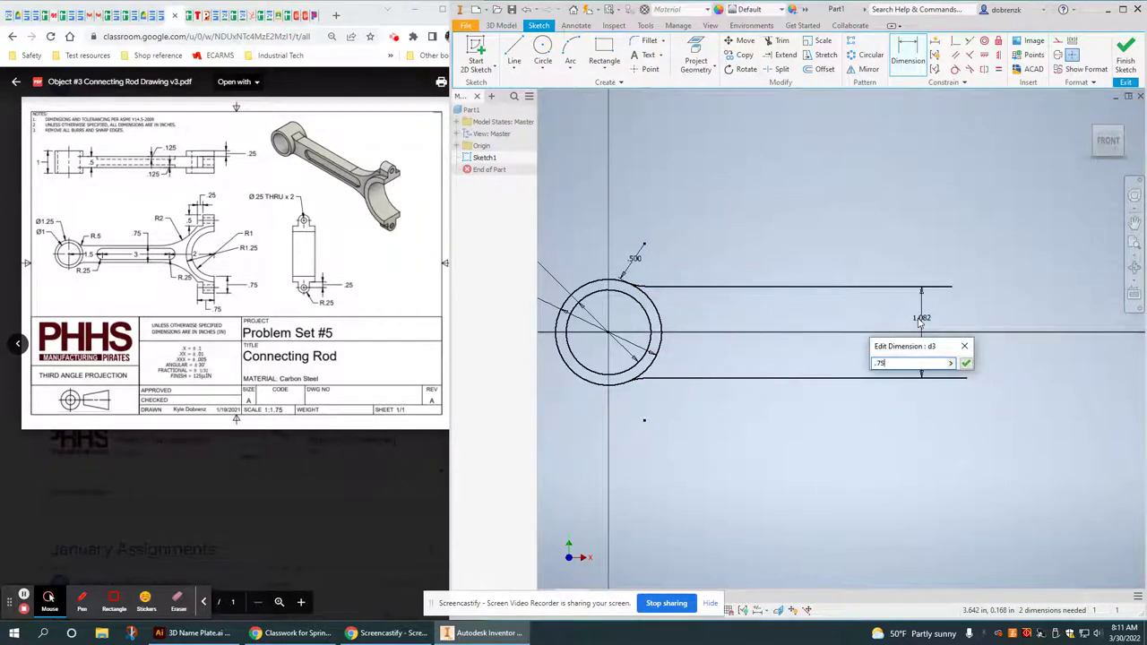
pyautogui.press('Return')
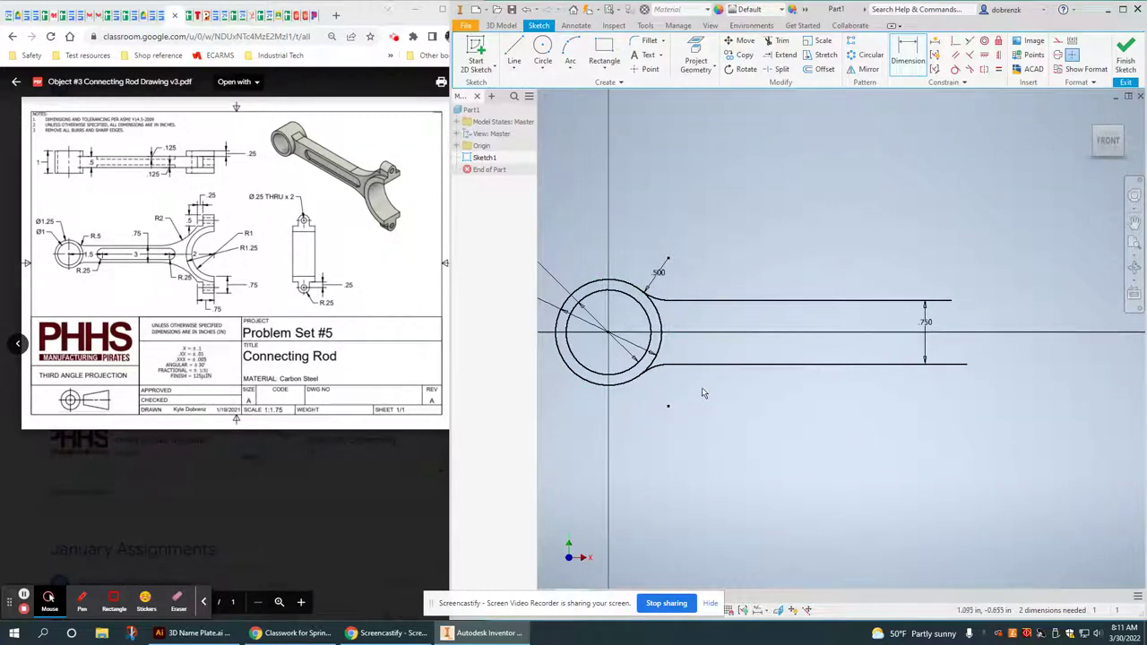
# Step: Try to apply an equal constraint between the two small arcs joining the outer circle to the shank lines
pyautogui.click(999, 70)
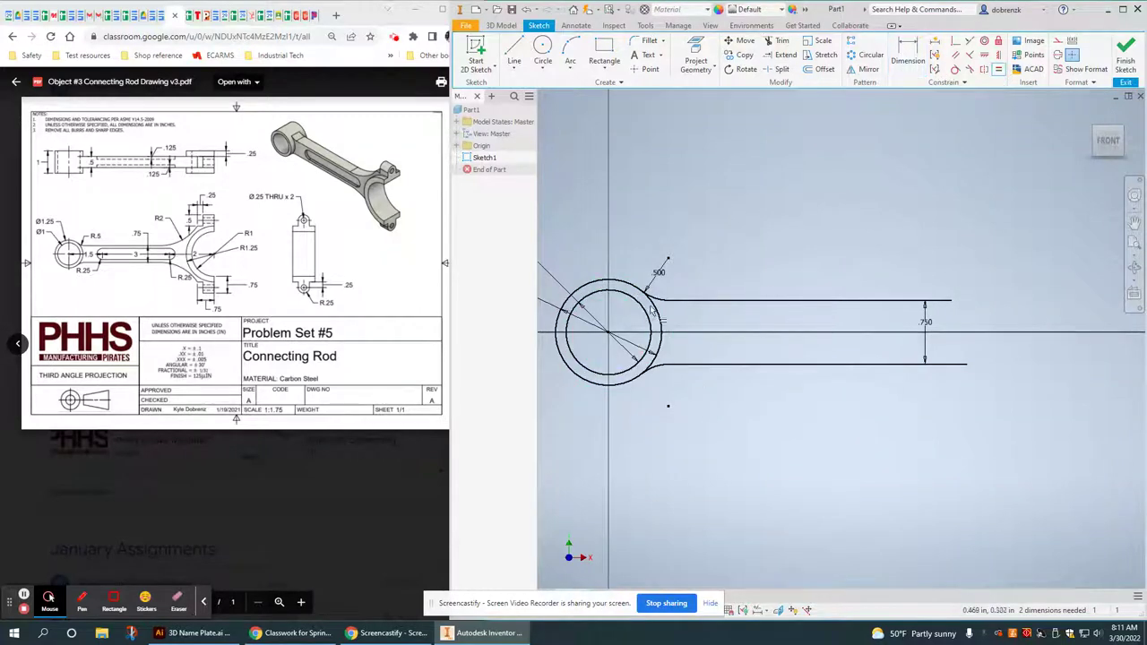
pyautogui.click(655, 300)
pyautogui.click(658, 366)
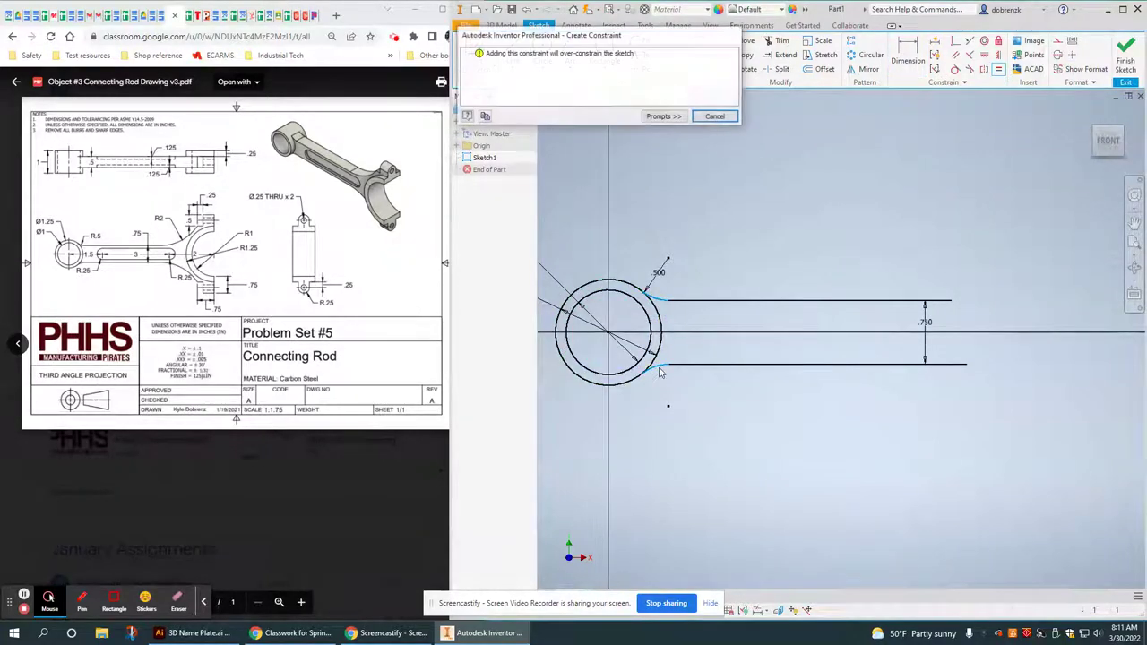
pyautogui.click(714, 115)
# Step: Draw two arcs flaring outward from the shank lines' free ends, the upper about 2.3 in and the lower about 2.1 in radius
pyautogui.moveTo(813, 390)
pyautogui.mouseDown(button='middle')
pyautogui.moveTo(703, 378)
pyautogui.moveTo(657, 348)
pyautogui.moveTo(679, 347)
pyautogui.mouseUp(button='middle')
pyautogui.scroll(-3, 702, 378)
pyautogui.click(570, 54)
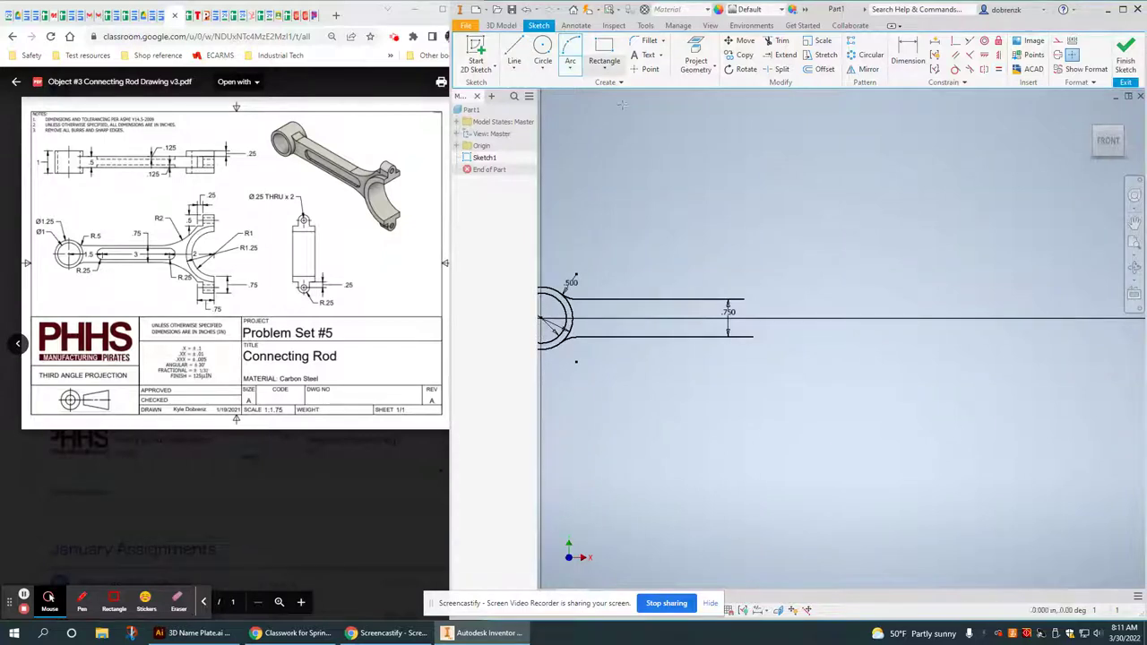
pyautogui.click(743, 299)
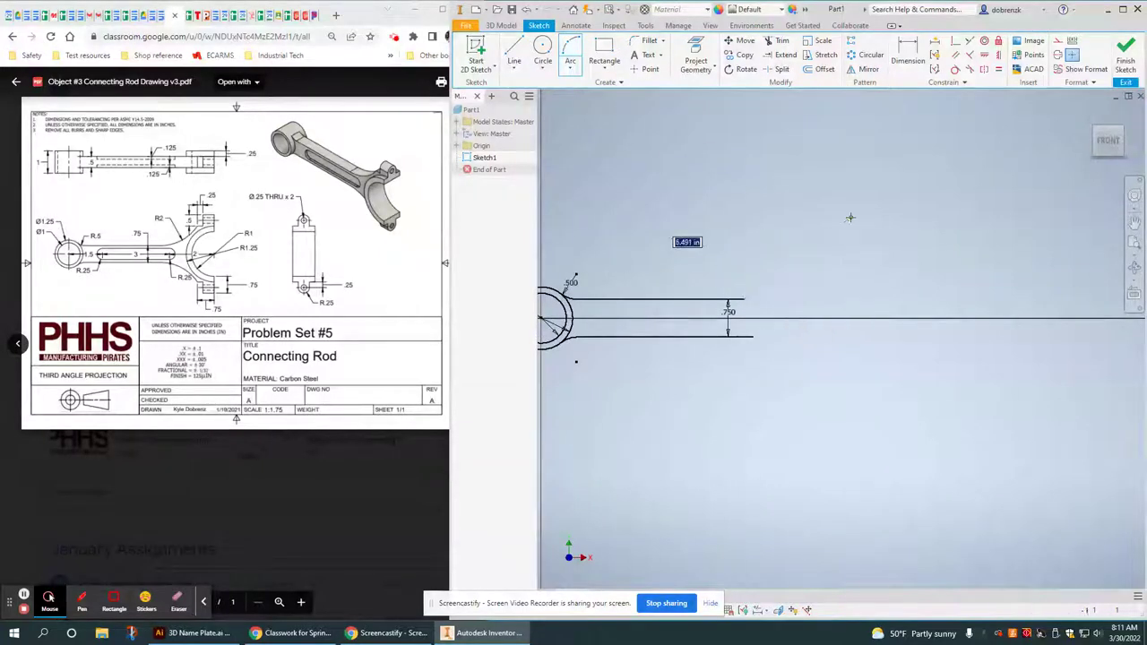
pyautogui.click(849, 220)
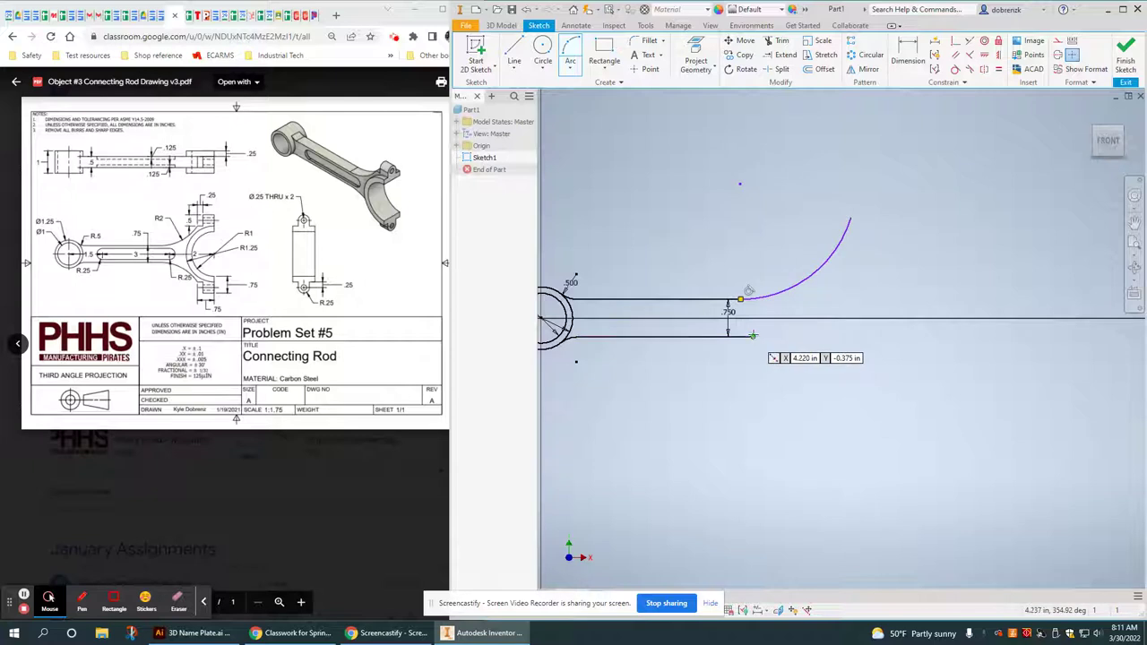
pyautogui.click(753, 337)
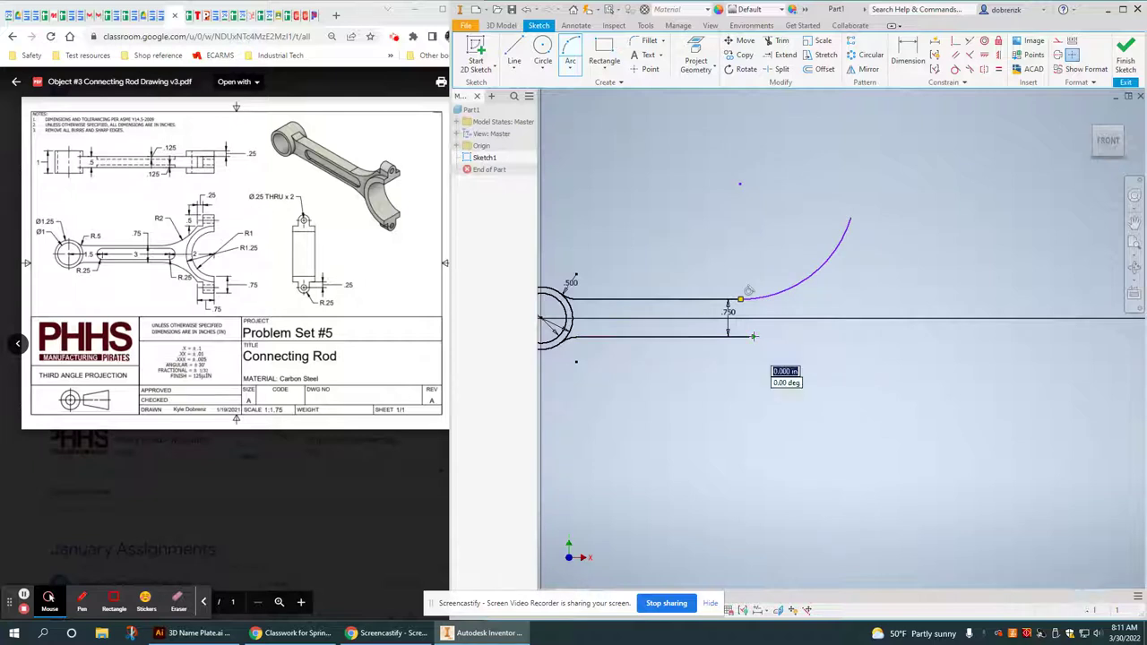
pyautogui.click(850, 427)
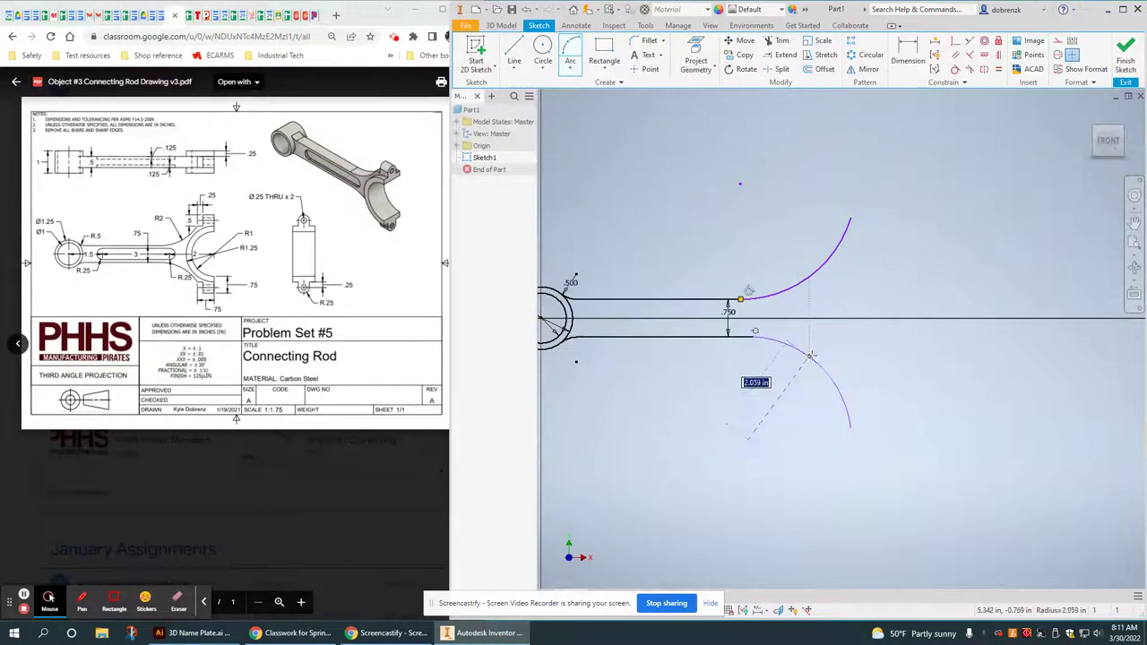
pyautogui.click(811, 356)
pyautogui.press('Escape')
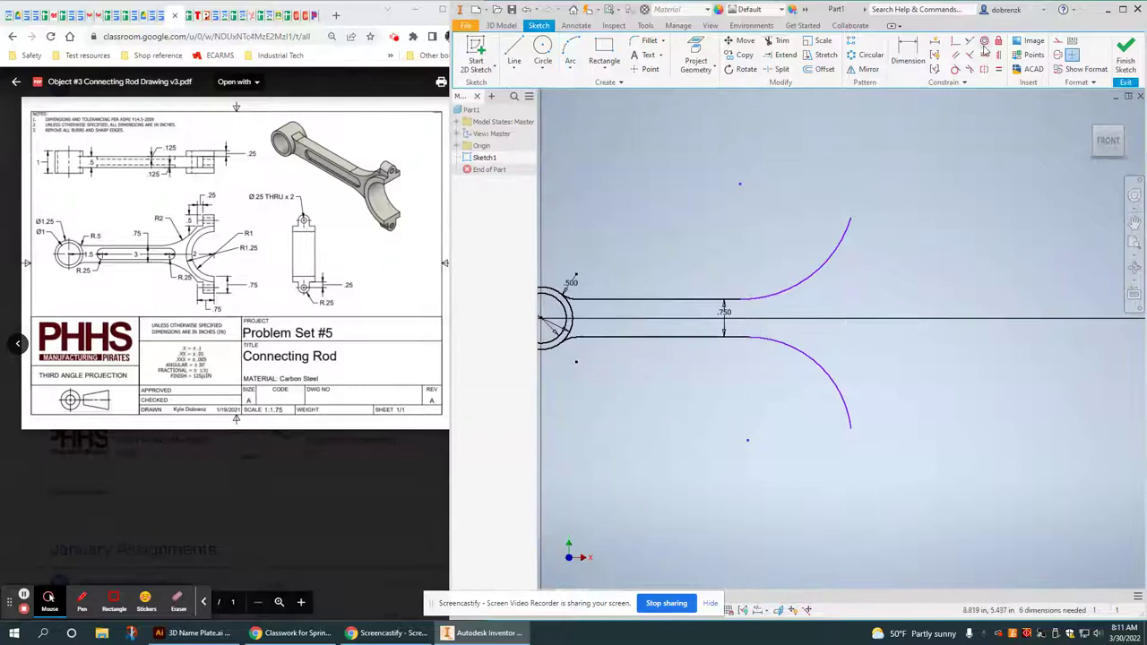
# Step: Apply vertical constraints aligning the upper flare arc's inner and outer endpoints with the matching endpoints of the lower flare arc
pyautogui.click(999, 56)
pyautogui.click(736, 299)
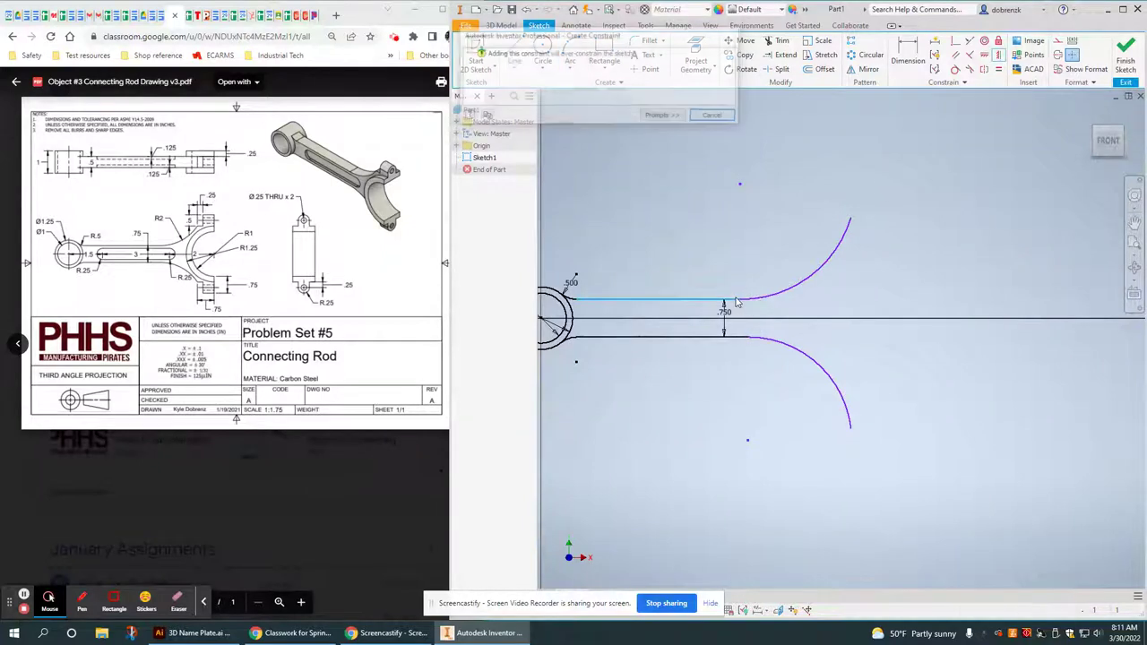
pyautogui.click(713, 115)
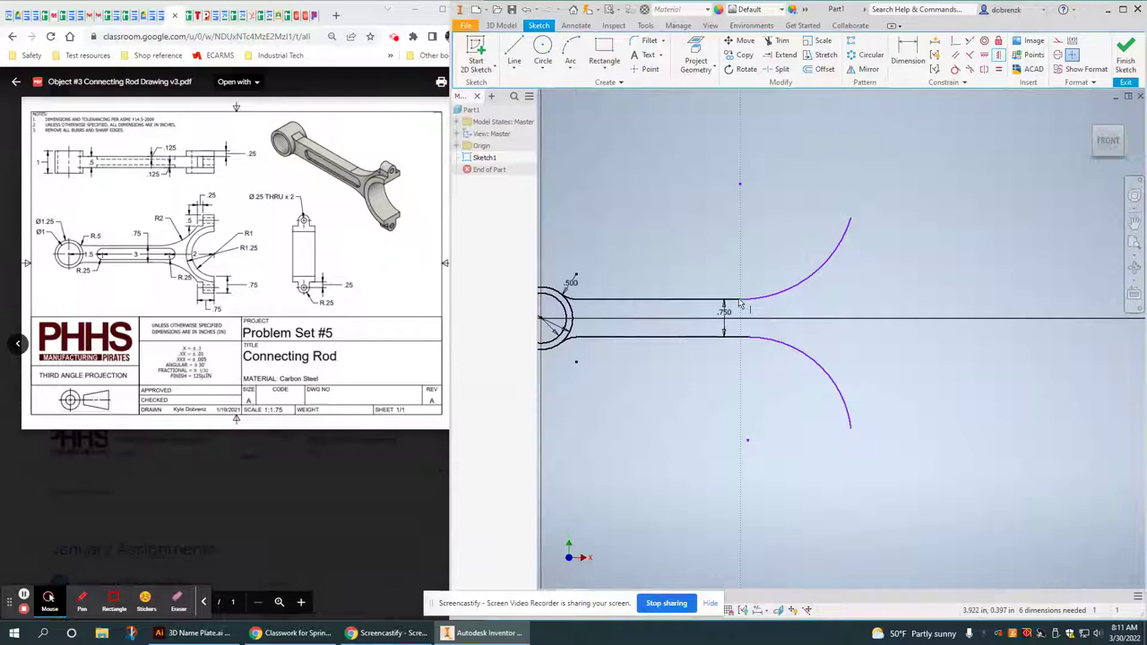
pyautogui.click(750, 338)
pyautogui.rightClick(766, 216)
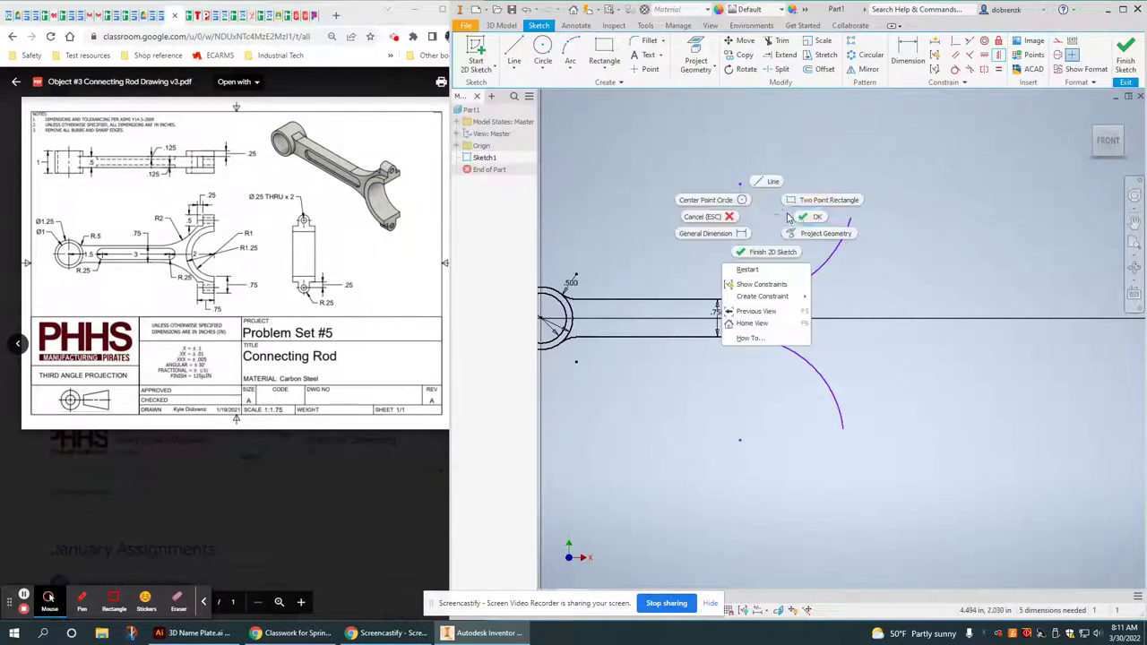
pyautogui.click(799, 218)
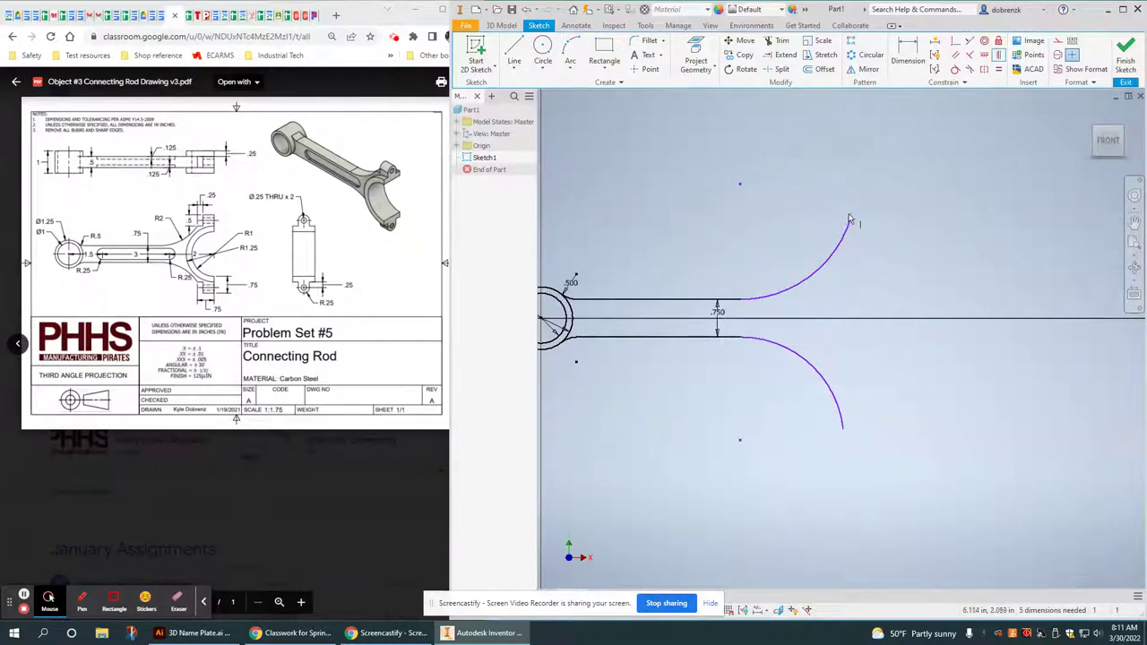
# Step: Dimension the upper flare arc's radius to 2 in
pyautogui.click(899, 50)
pyautogui.click(792, 290)
pyautogui.click(775, 235)
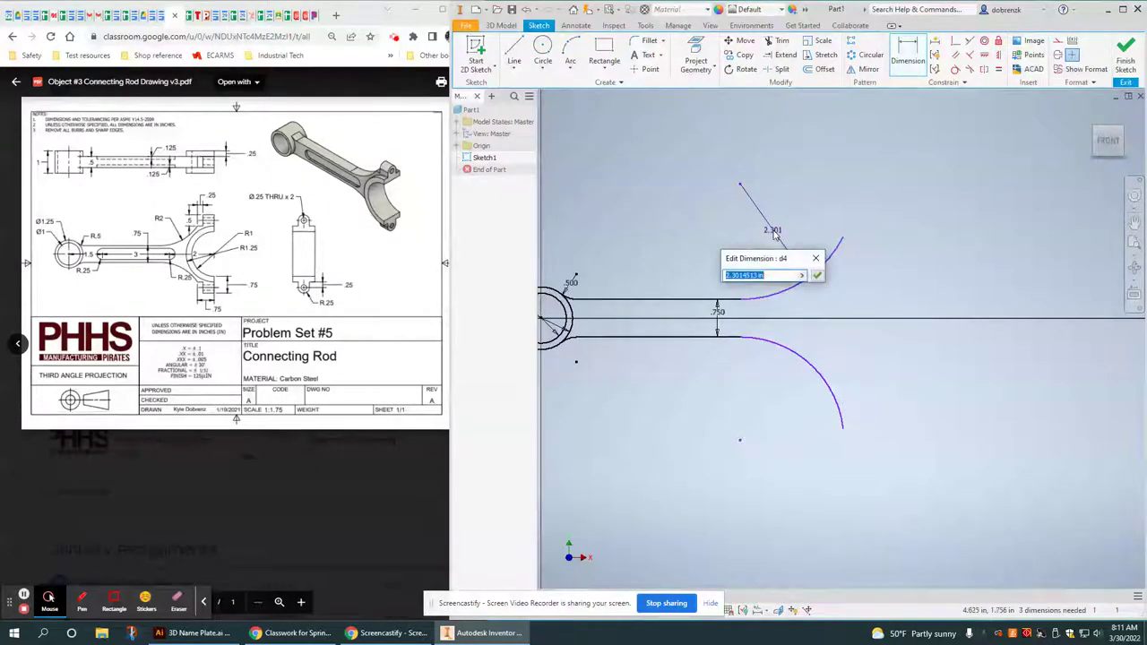
pyautogui.write('2')
pyautogui.press('Return')
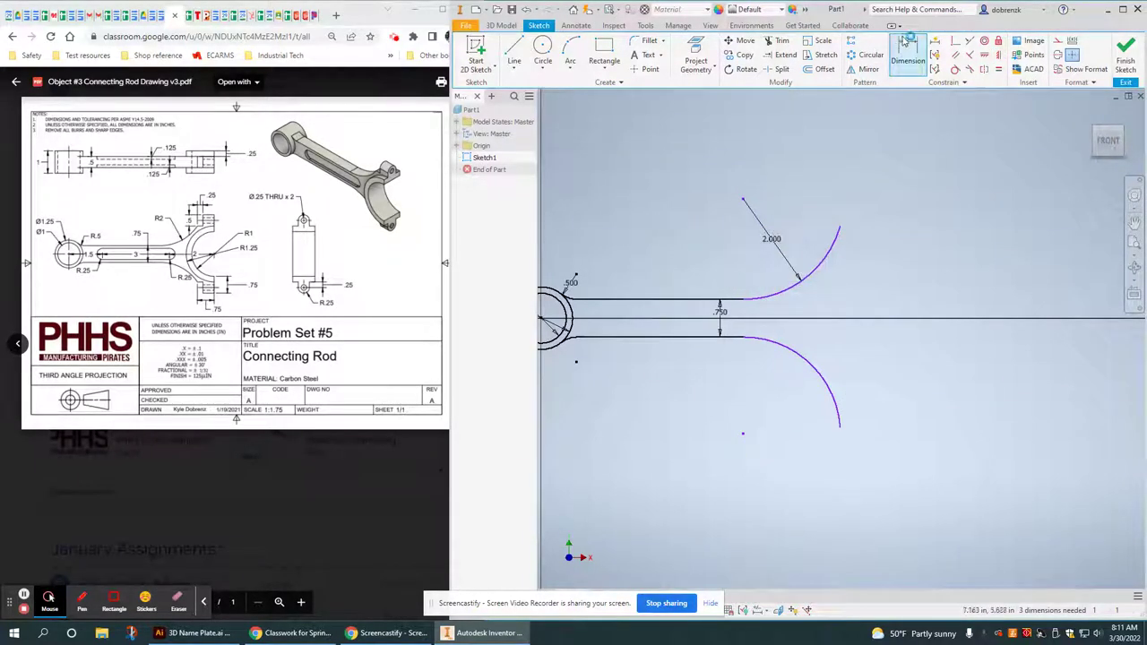
# Step: Apply an equal constraint between the upper and lower flare arcs
pyautogui.click(999, 69)
pyautogui.click(808, 274)
pyautogui.click(813, 364)
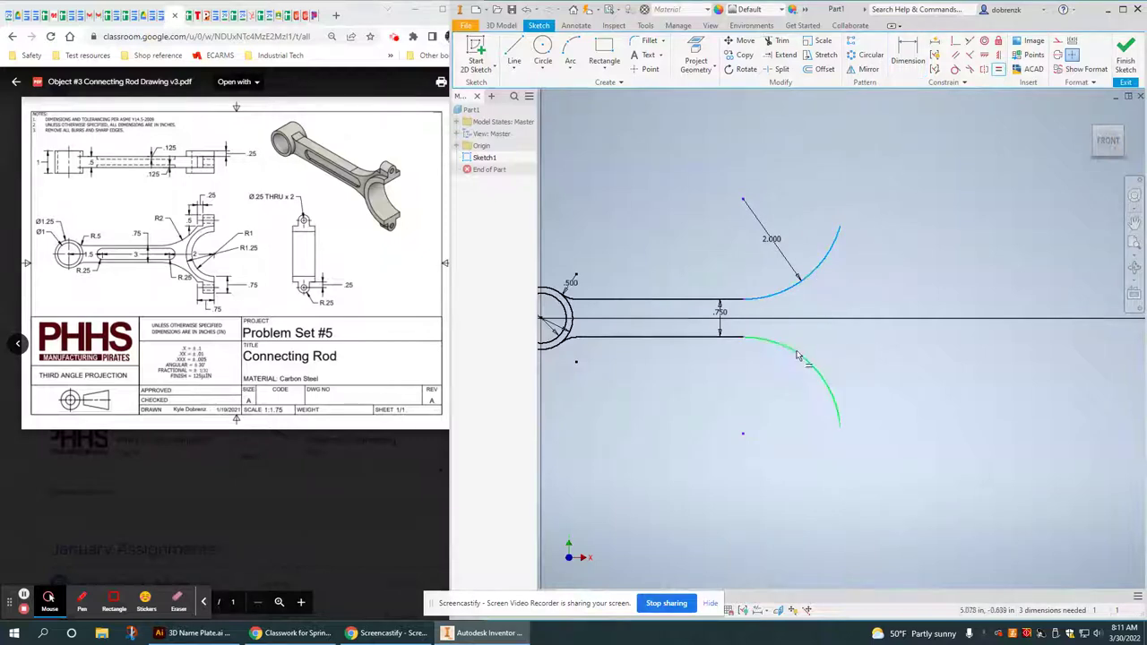
pyautogui.rightClick(932, 210)
pyautogui.click(973, 208)
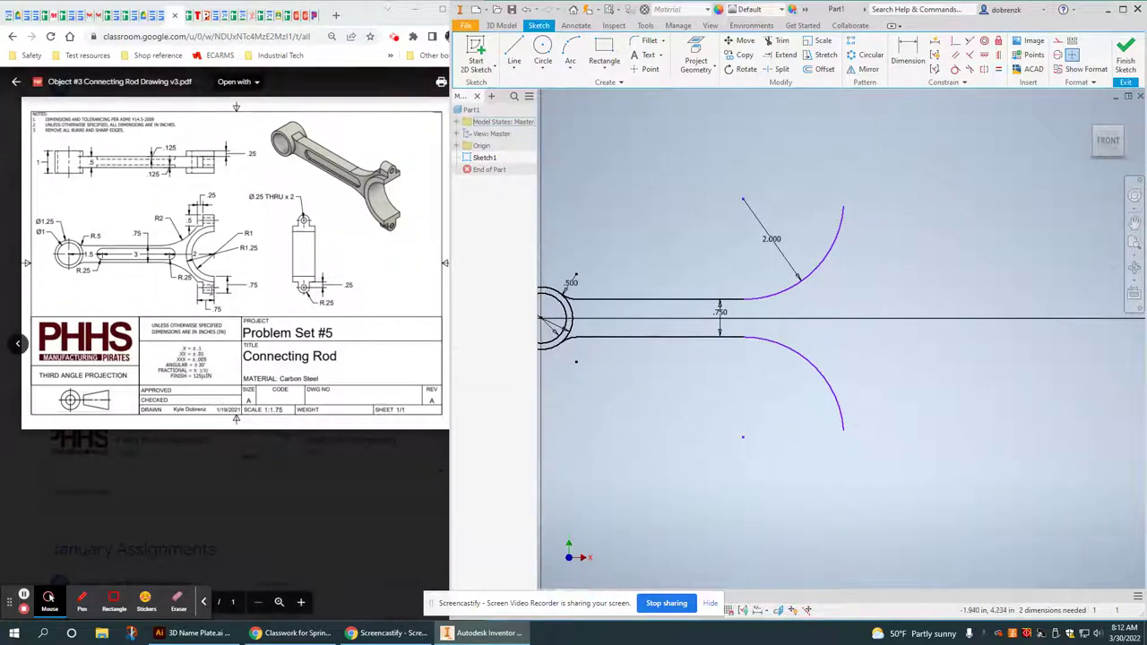
pyautogui.click(570, 56)
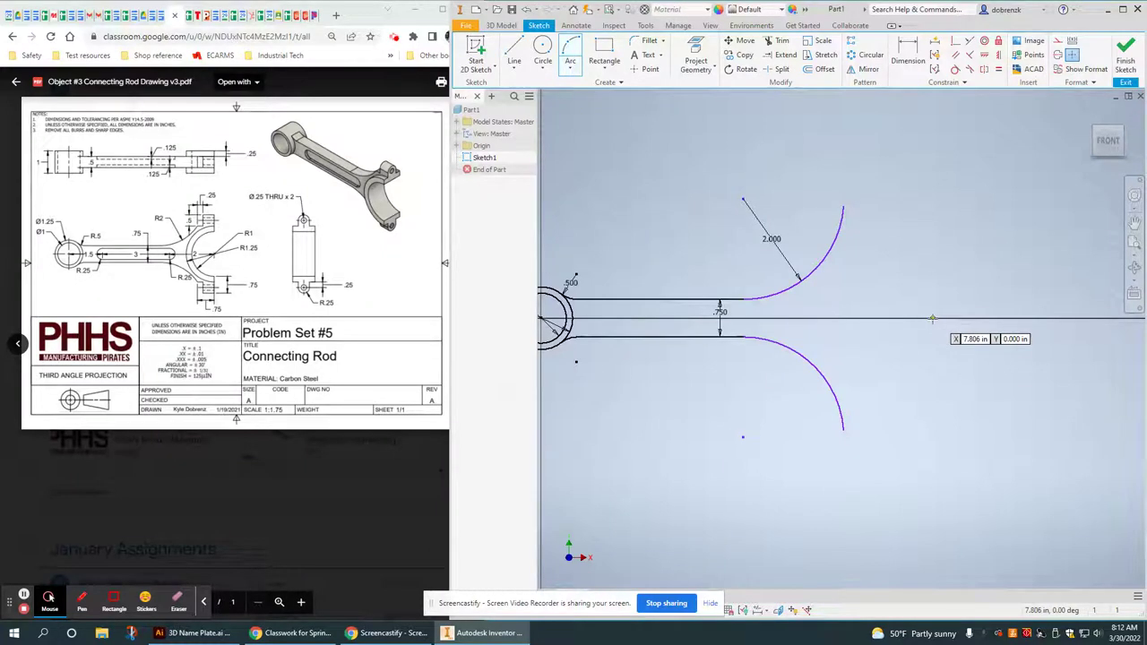
pyautogui.click(931, 317)
pyautogui.press('Escape')
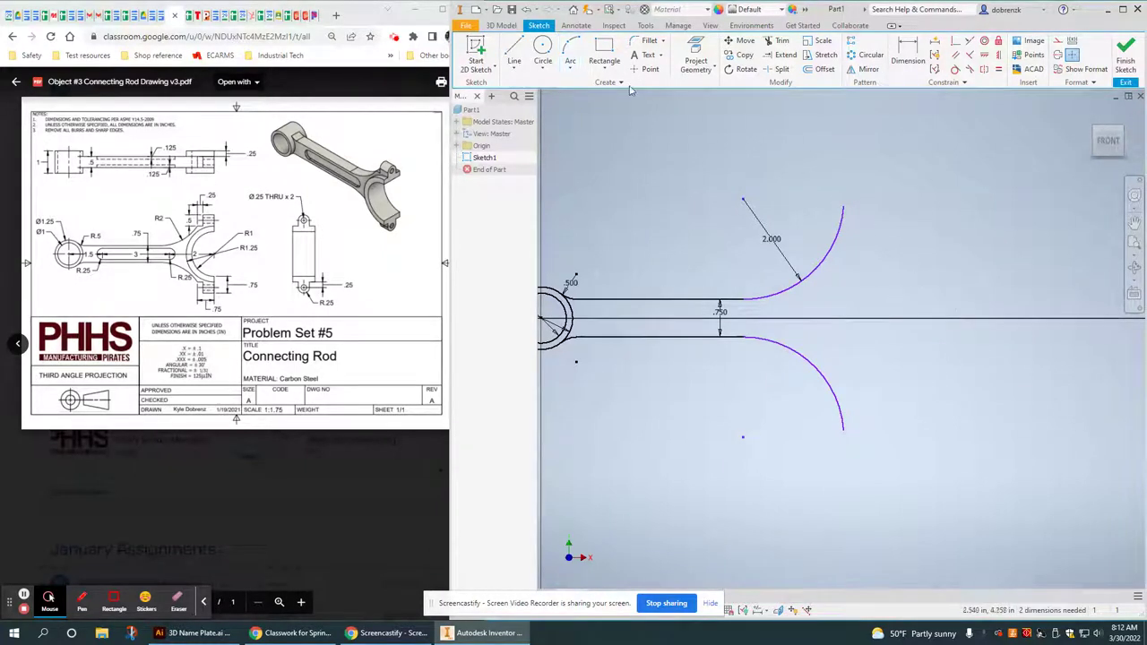
# Step: Draw two nested C-shaped arcs opening to the right across the horizontal axis beyond the flare arcs, about .95 in and 1.55 in radius
pyautogui.click(915, 362)
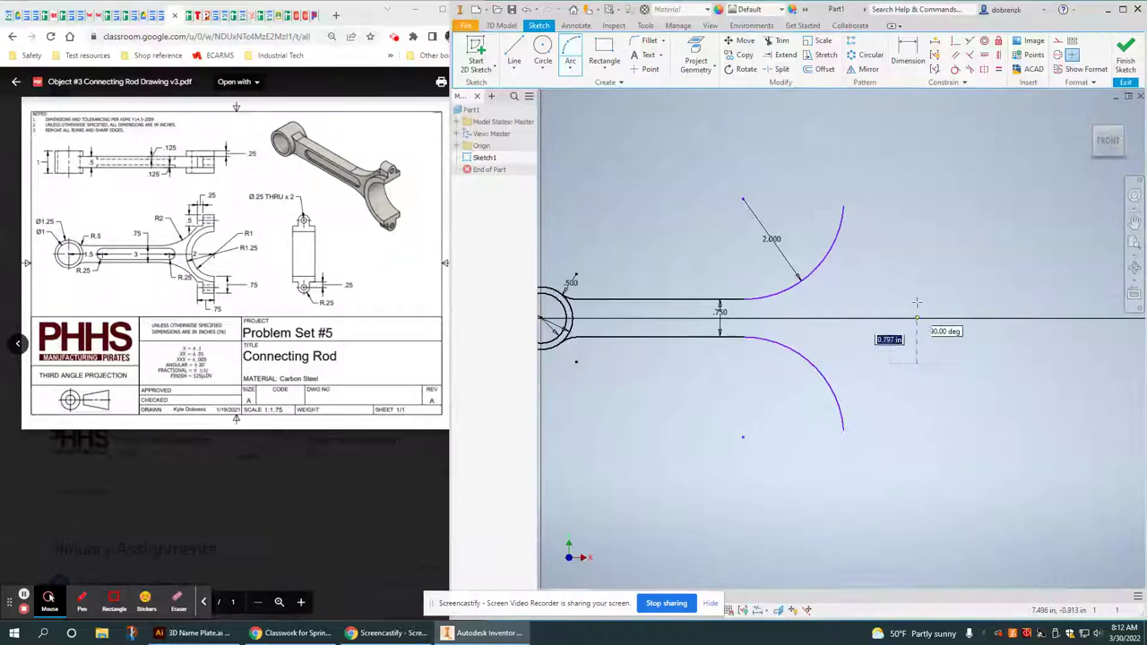
pyautogui.click(916, 271)
pyautogui.click(888, 293)
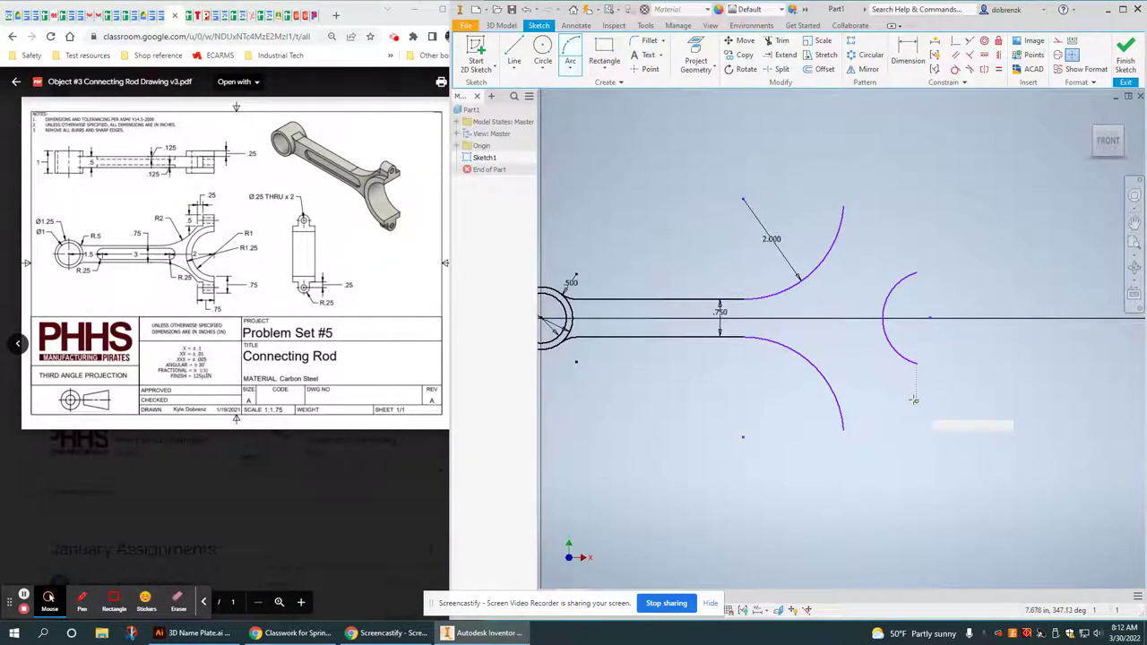
pyautogui.click(916, 392)
pyautogui.click(918, 245)
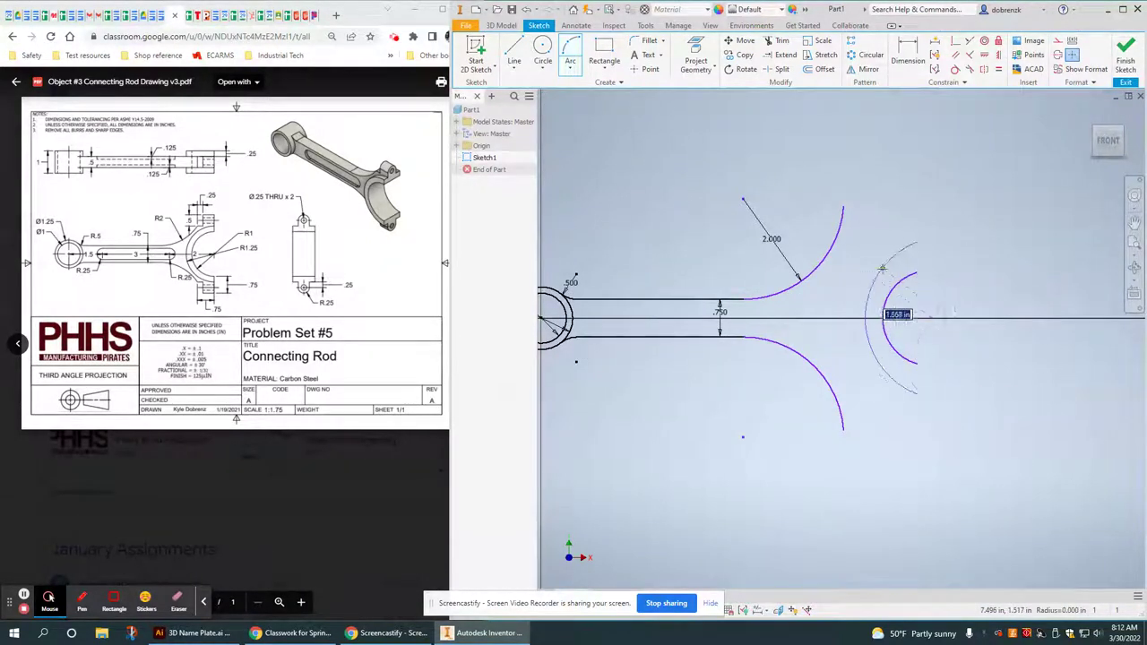
pyautogui.click(869, 275)
pyautogui.rightClick(942, 166)
pyautogui.click(975, 167)
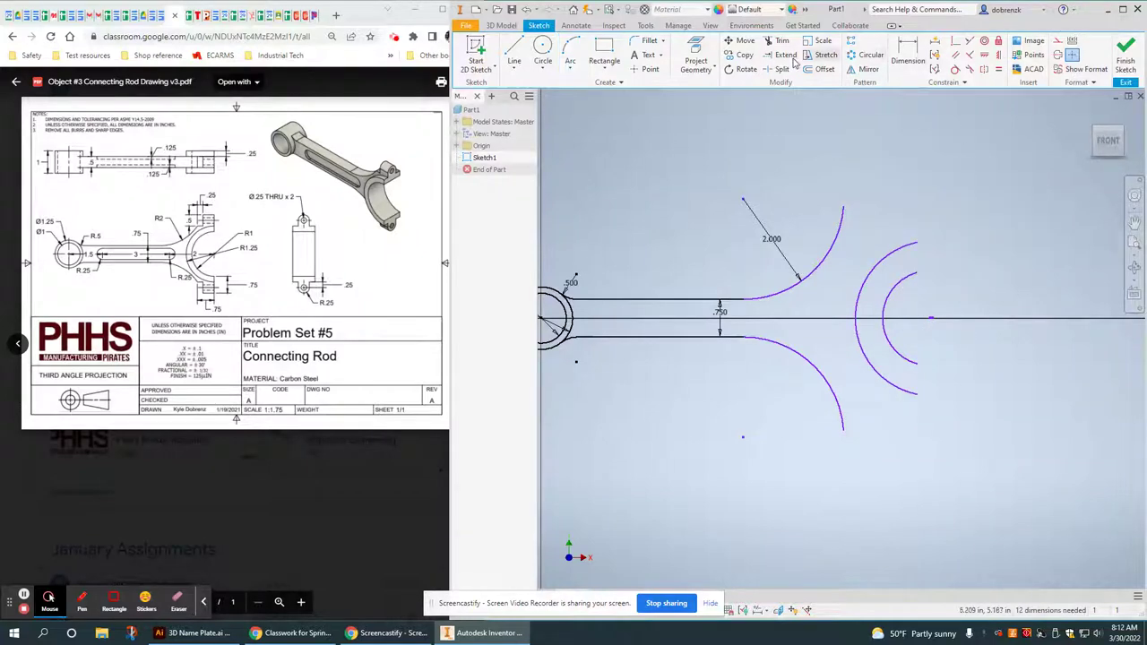
# Step: Dimension the inner fork arc's radius to 1 in and the outer fork arc's radius to 1.25 in
pyautogui.click(908, 54)
pyautogui.click(898, 291)
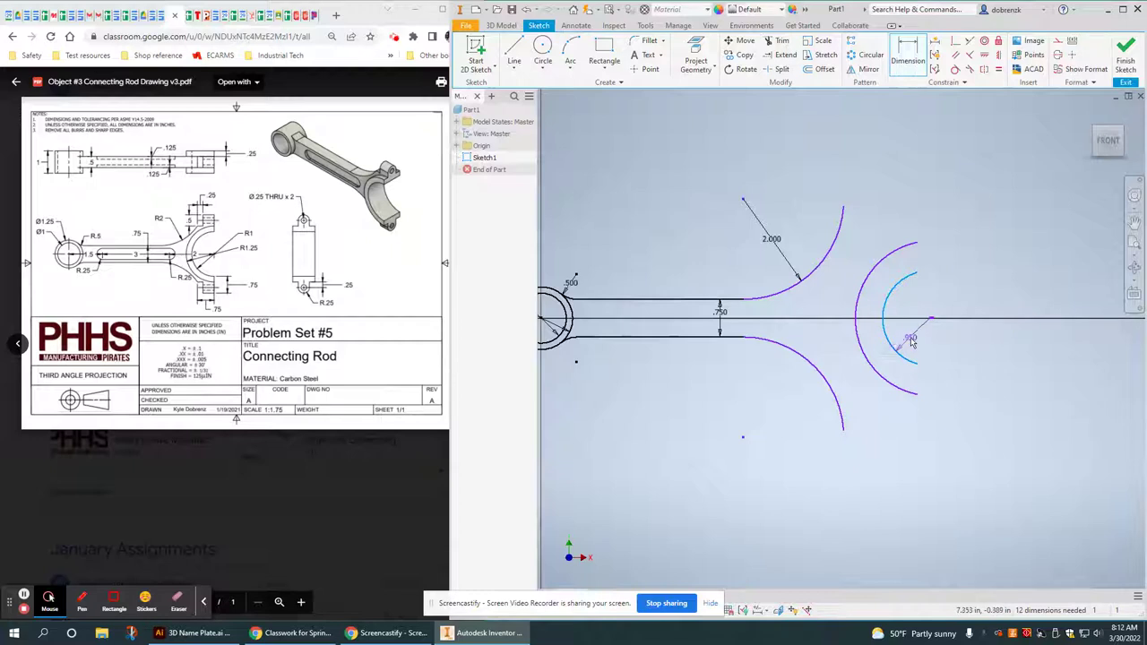
pyautogui.click(914, 340)
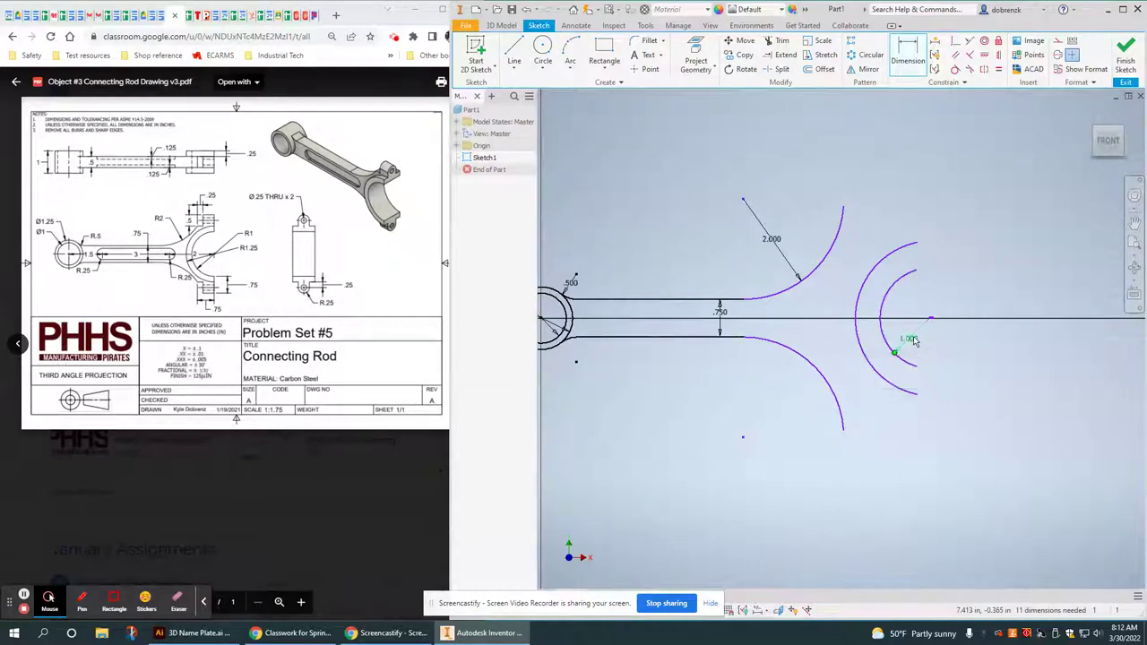
pyautogui.click(897, 303)
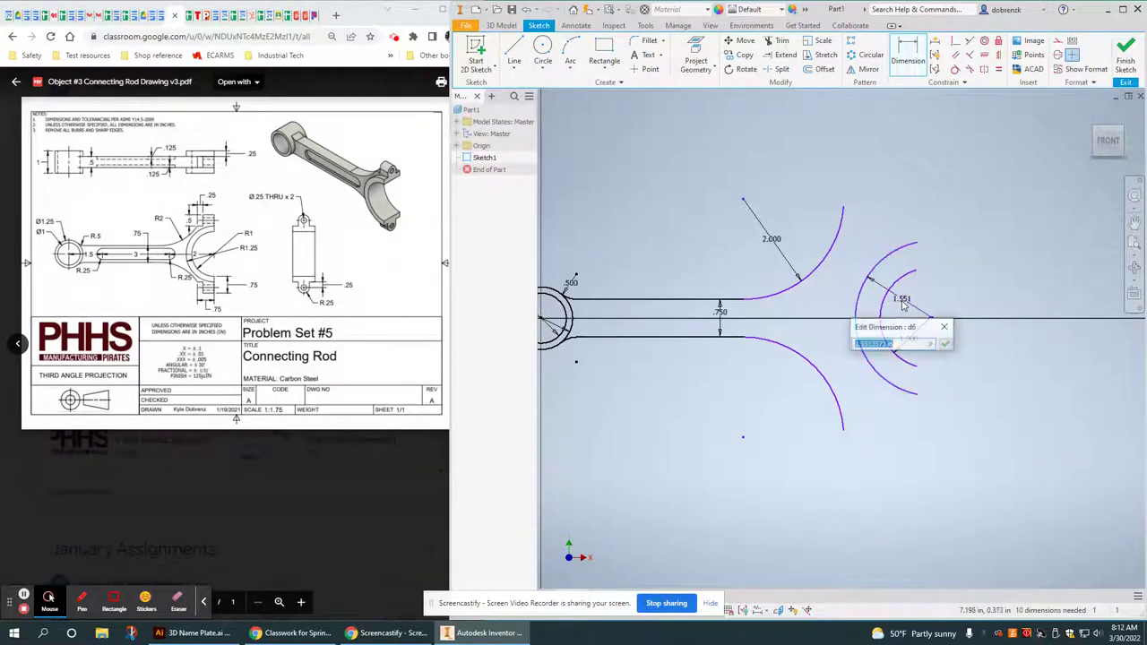
pyautogui.write('1.25')
pyautogui.press('Return')
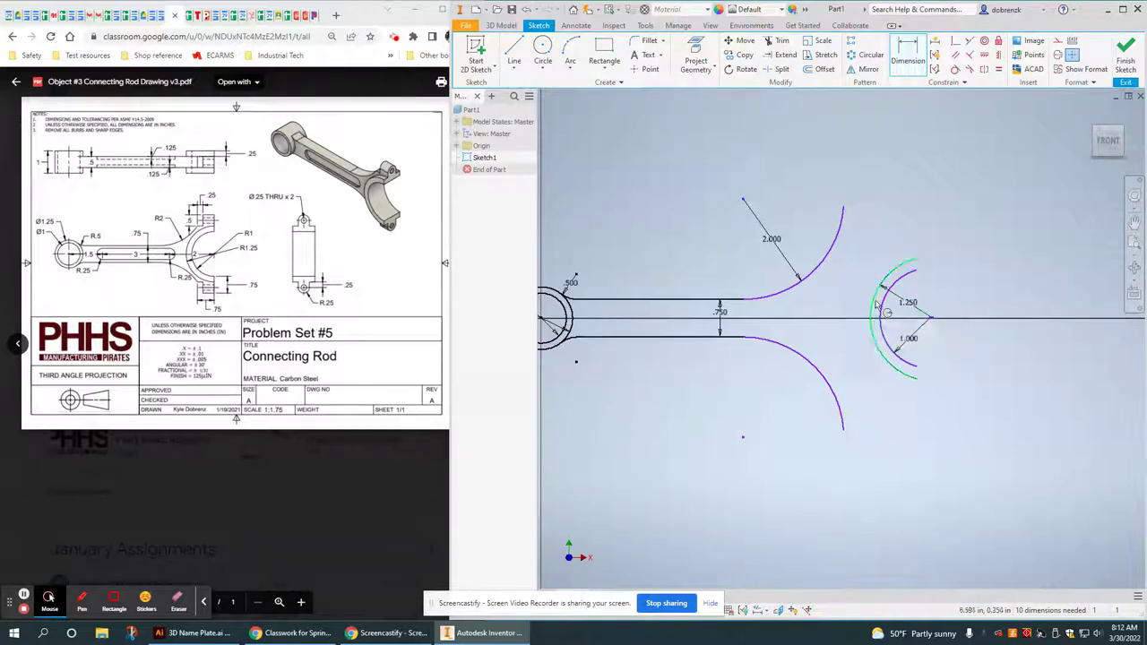
# Step: Apply a concentric constraint between the inner and outer fork arcs
pyautogui.click(998, 56)
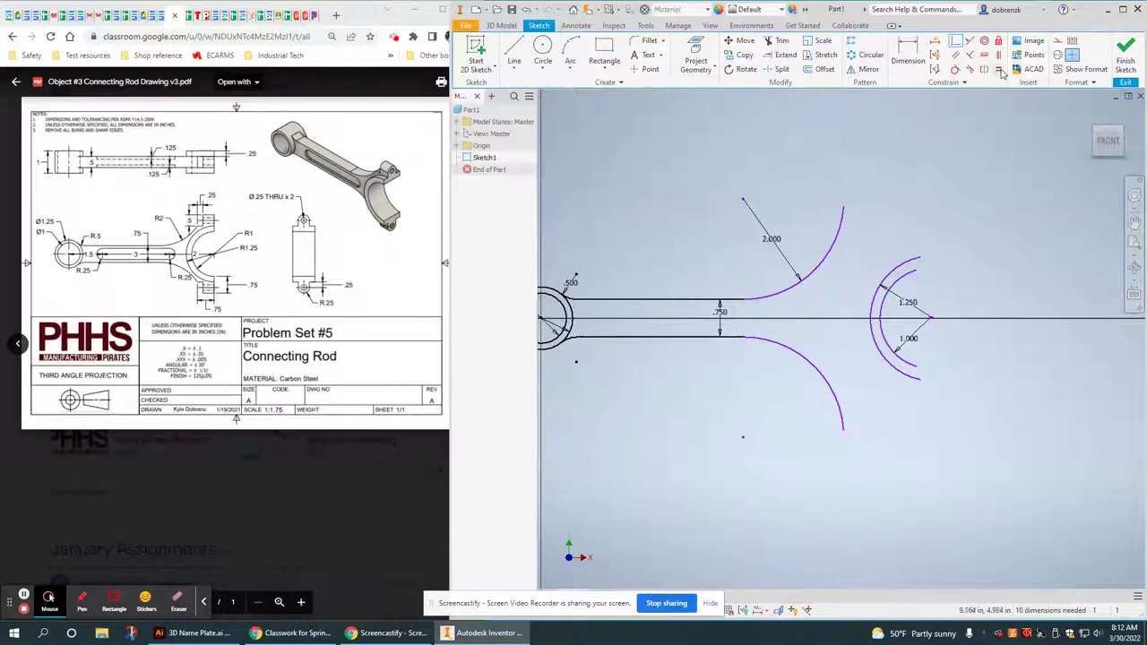
pyautogui.click(985, 43)
pyautogui.click(882, 301)
pyautogui.click(874, 300)
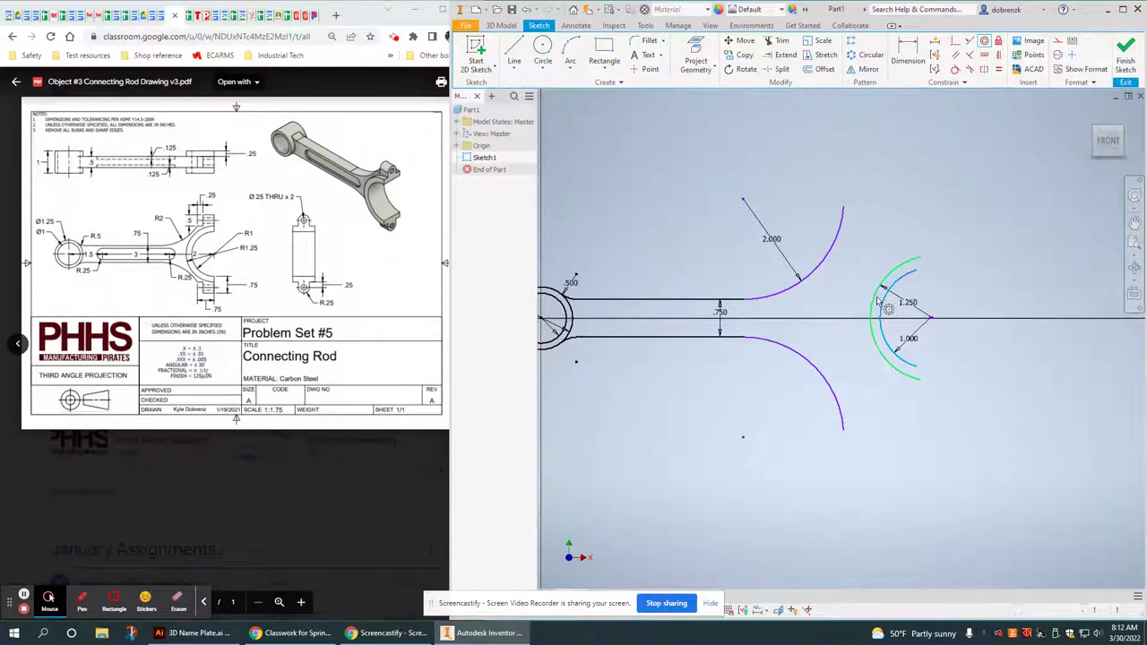
pyautogui.rightClick(986, 186)
pyautogui.click(1023, 186)
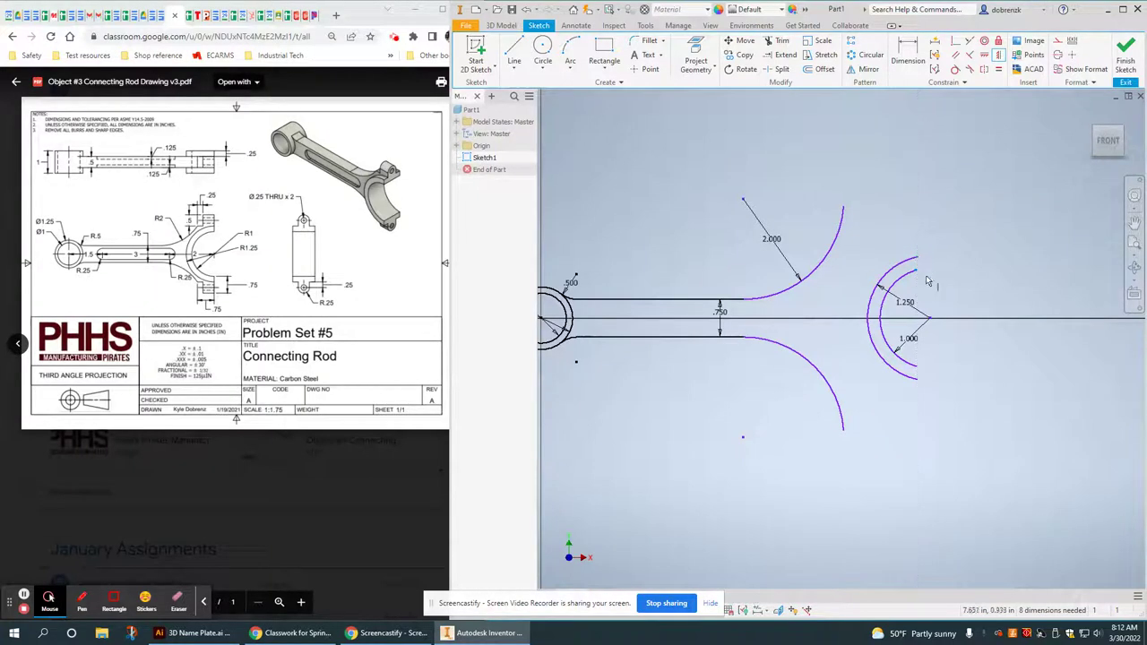
# Step: Apply vertical constraints aligning the endpoints of both fork arcs with their shared center point
pyautogui.click(930, 320)
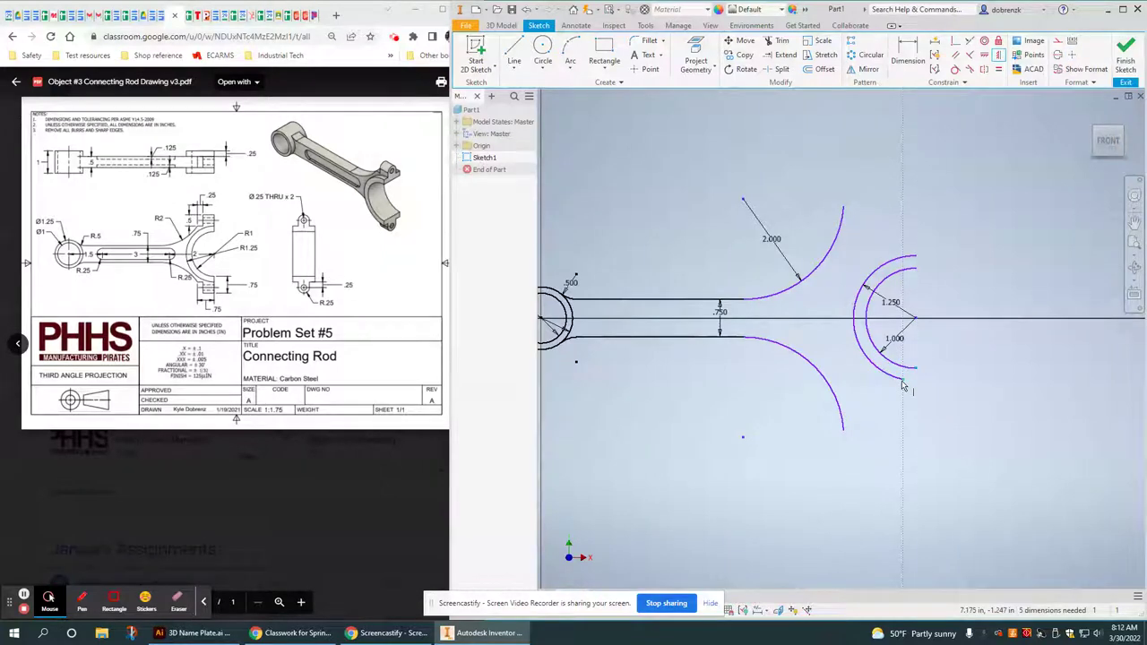
pyautogui.rightClick(979, 214)
pyautogui.click(1018, 212)
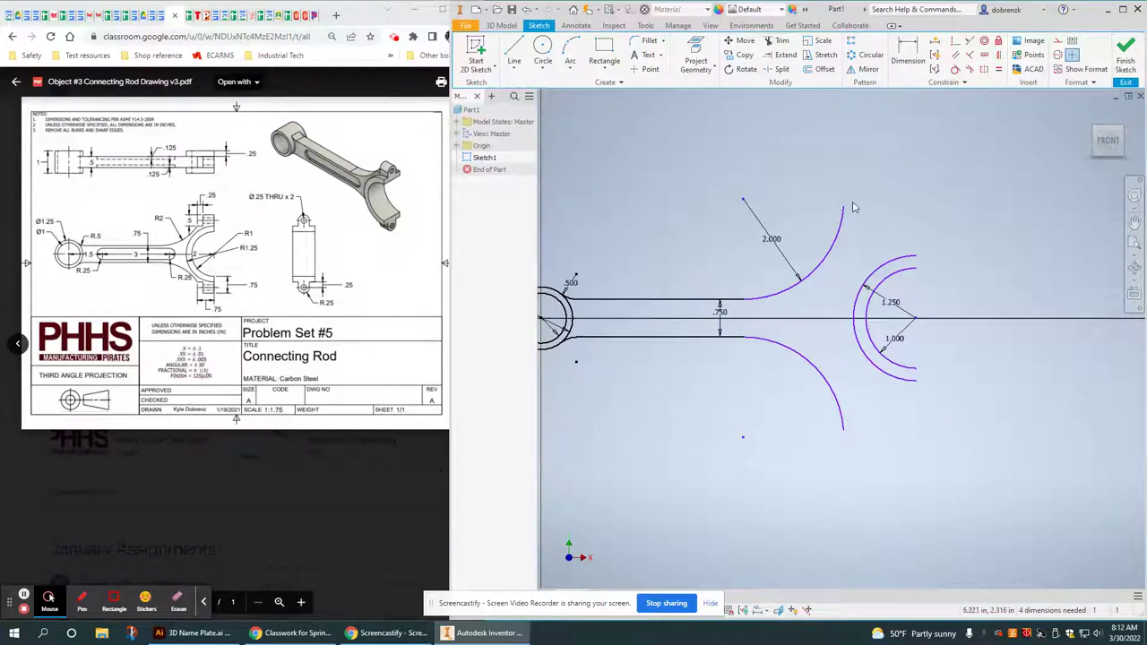
# Step: Shorten the flare arcs and draw the upper lug's stepped outline to the inner fork arc's end, about .7 in across, .98 in up, .68 in across
pyautogui.moveTo(843, 210); pyautogui.dragTo(848, 240)
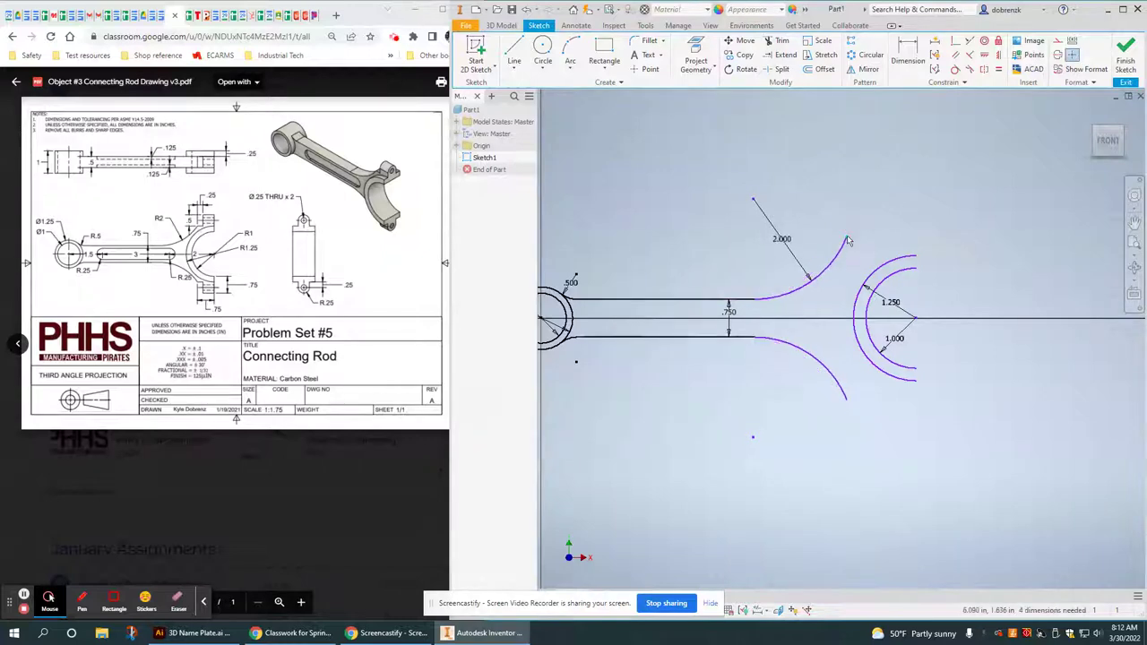
pyautogui.click(513, 51)
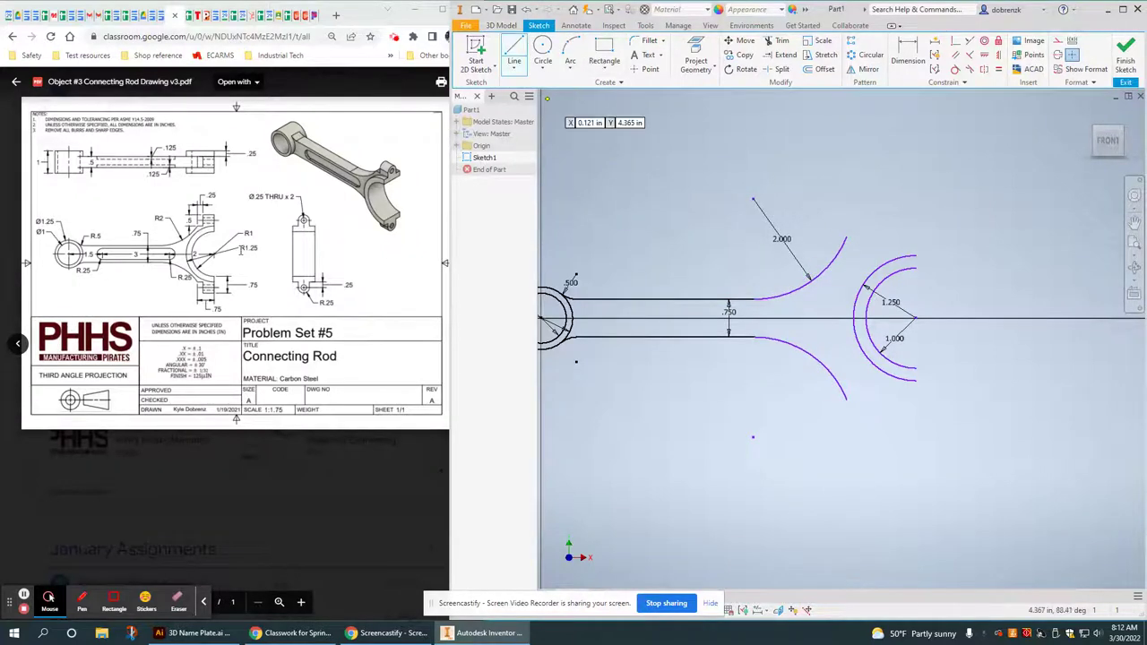
pyautogui.click(195, 228)
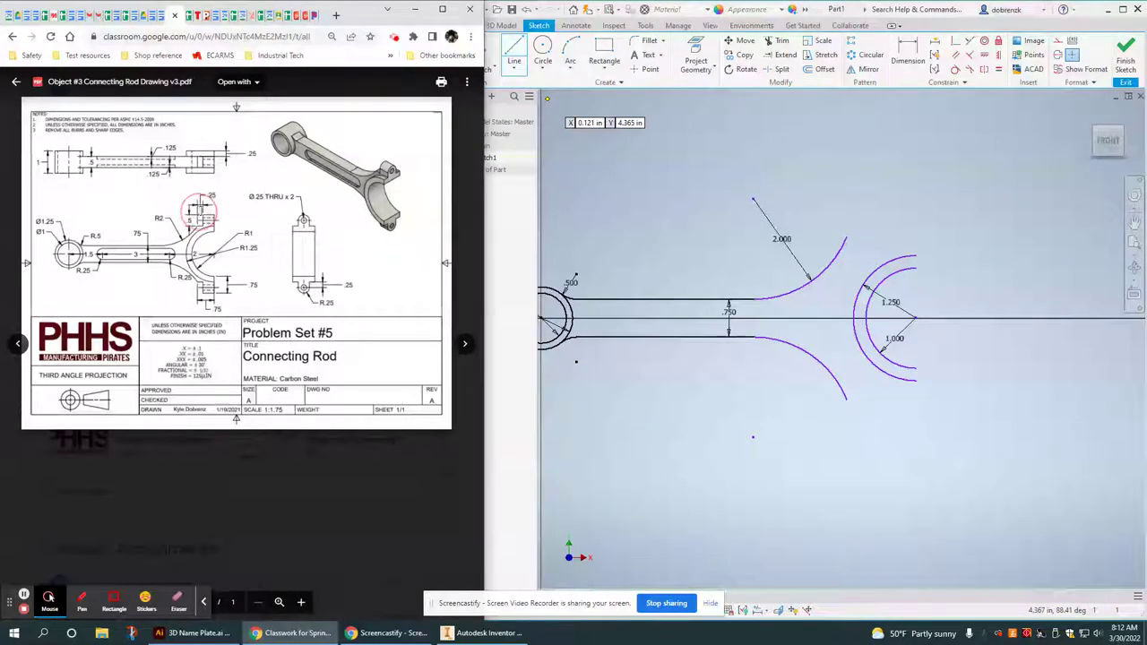
pyautogui.click(847, 238)
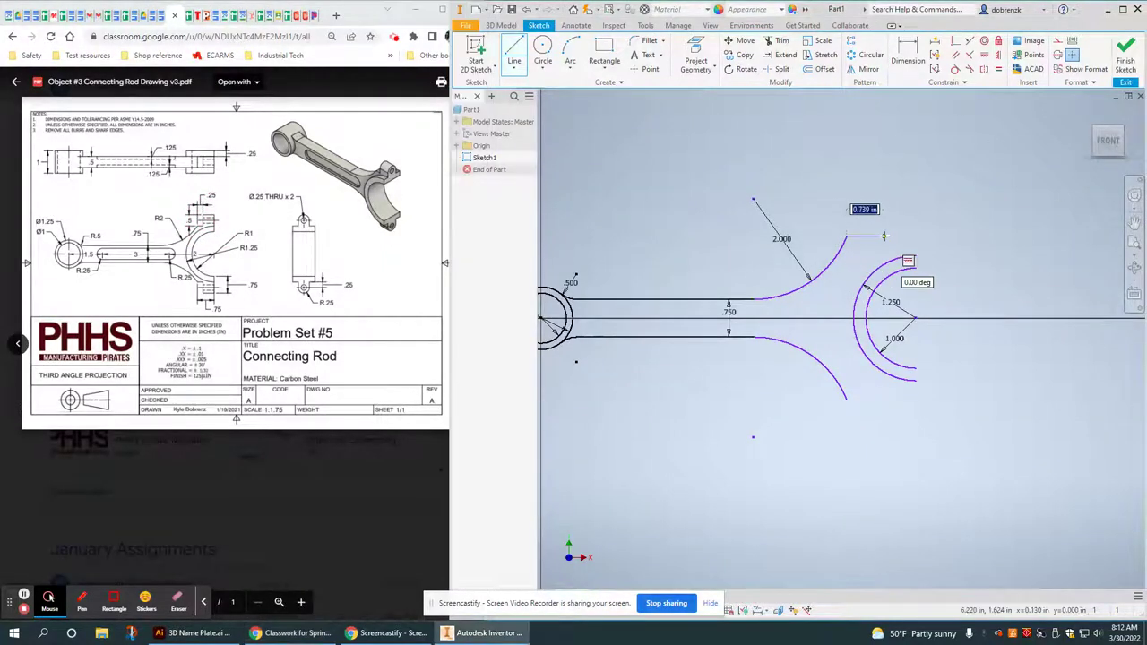
pyautogui.click(882, 188)
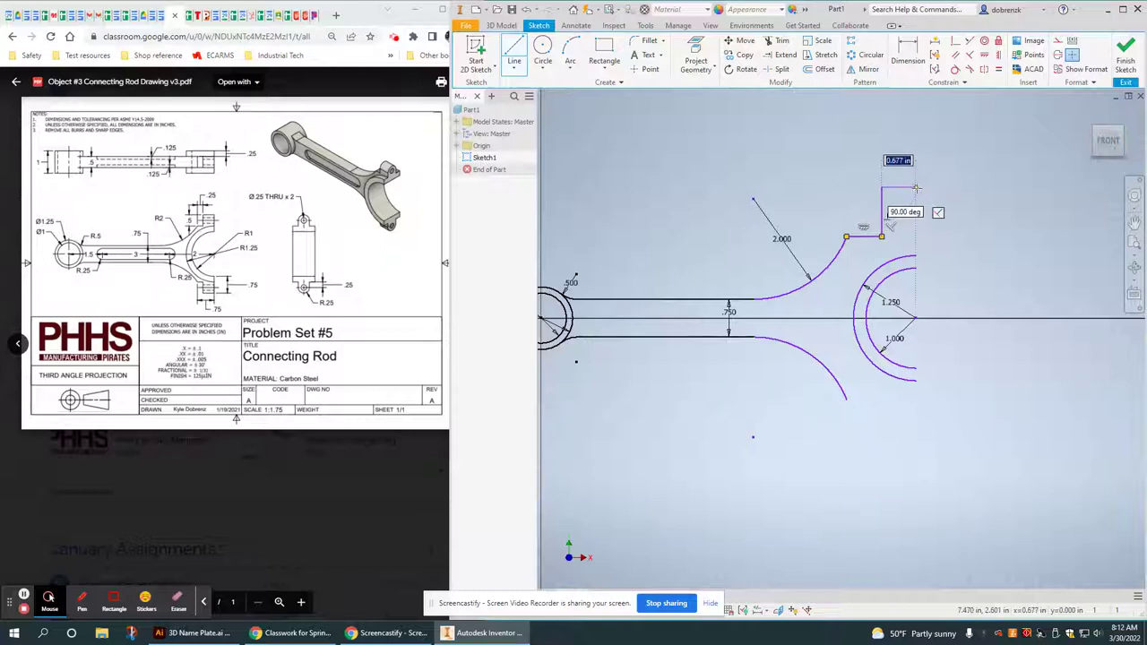
pyautogui.click(915, 188)
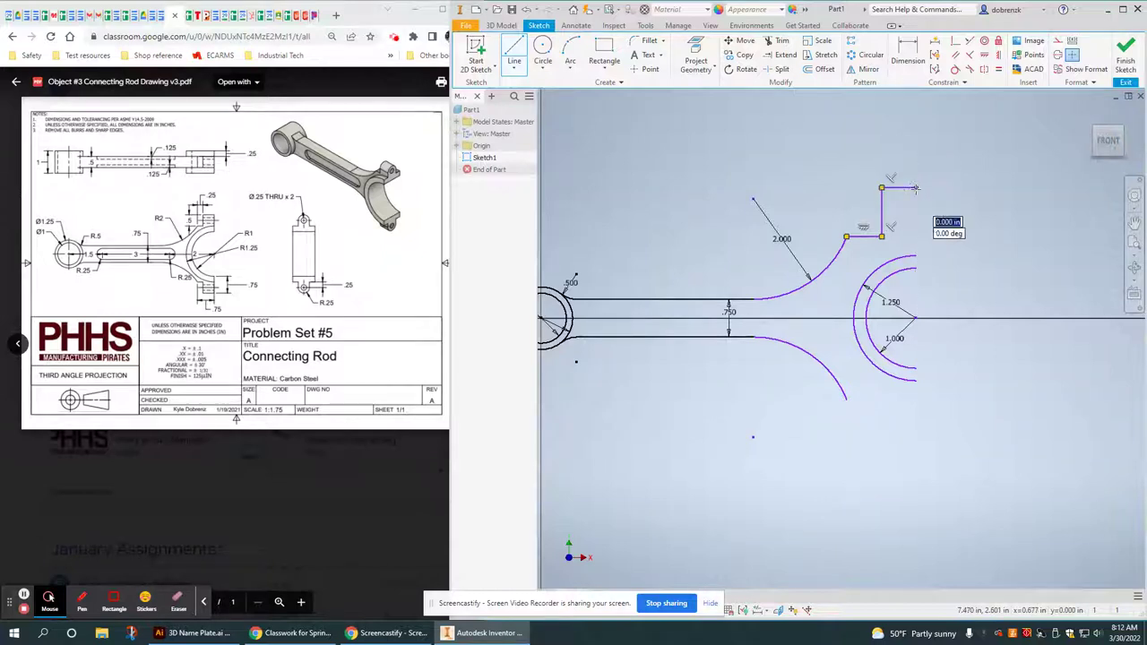
pyautogui.doubleClick(915, 267)
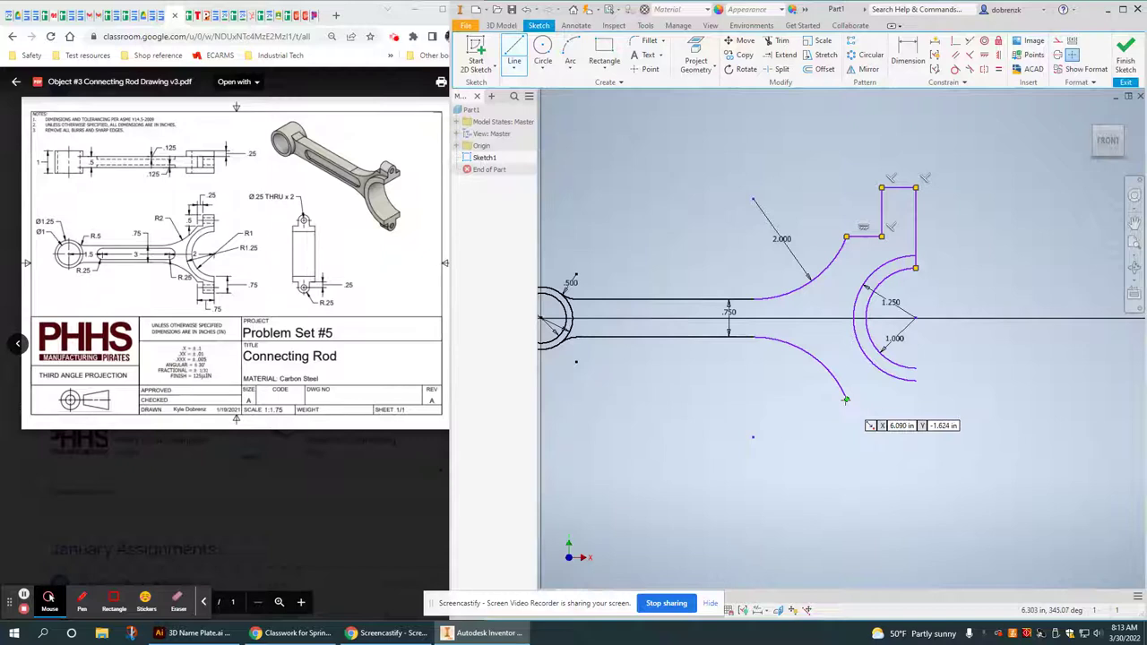
# Step: Draw the matching stepped outline of the lower lug from the lower flare arc's end, about .7 in across, to the inner fork arc's lower end
pyautogui.click(846, 399)
pyautogui.click(881, 399)
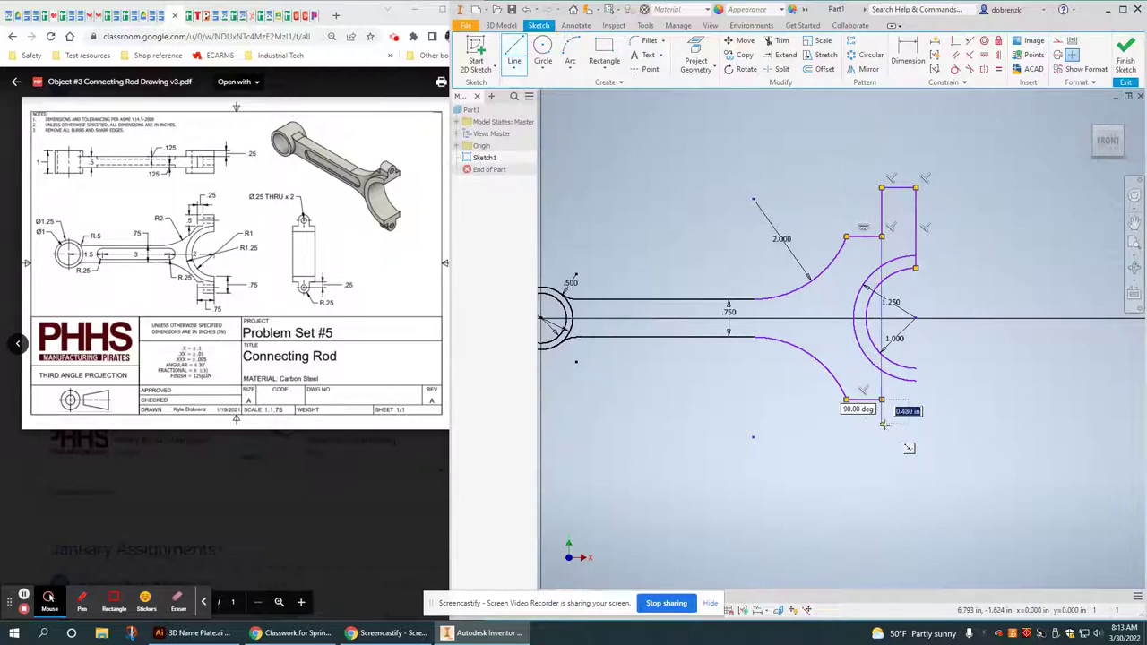
pyautogui.click(882, 443)
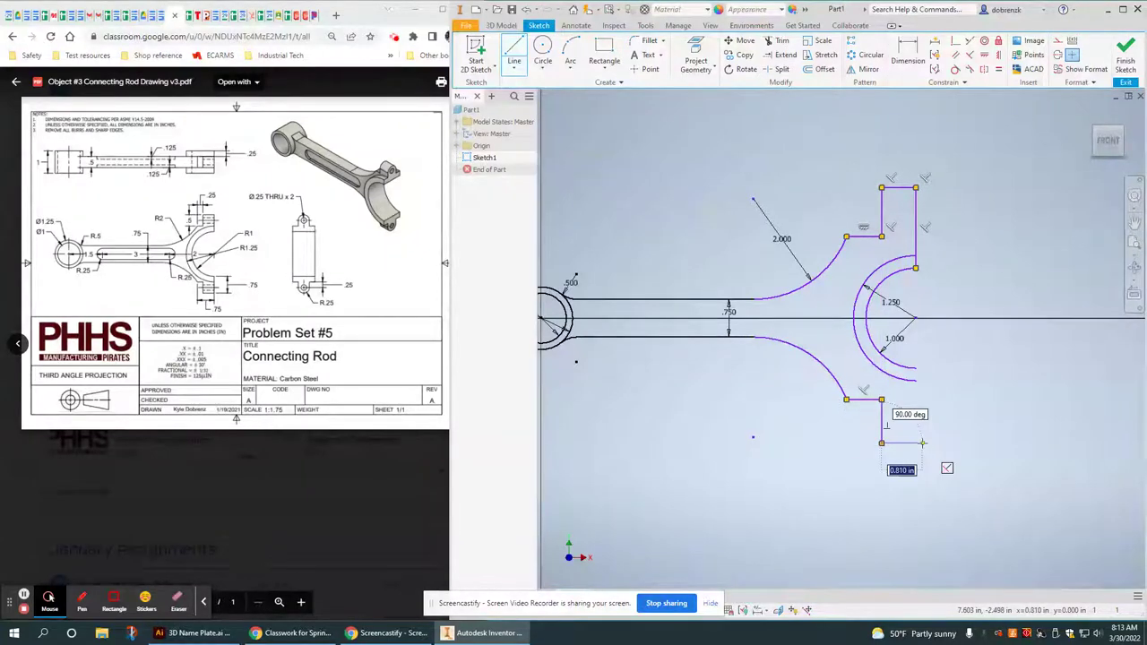
pyautogui.click(916, 443)
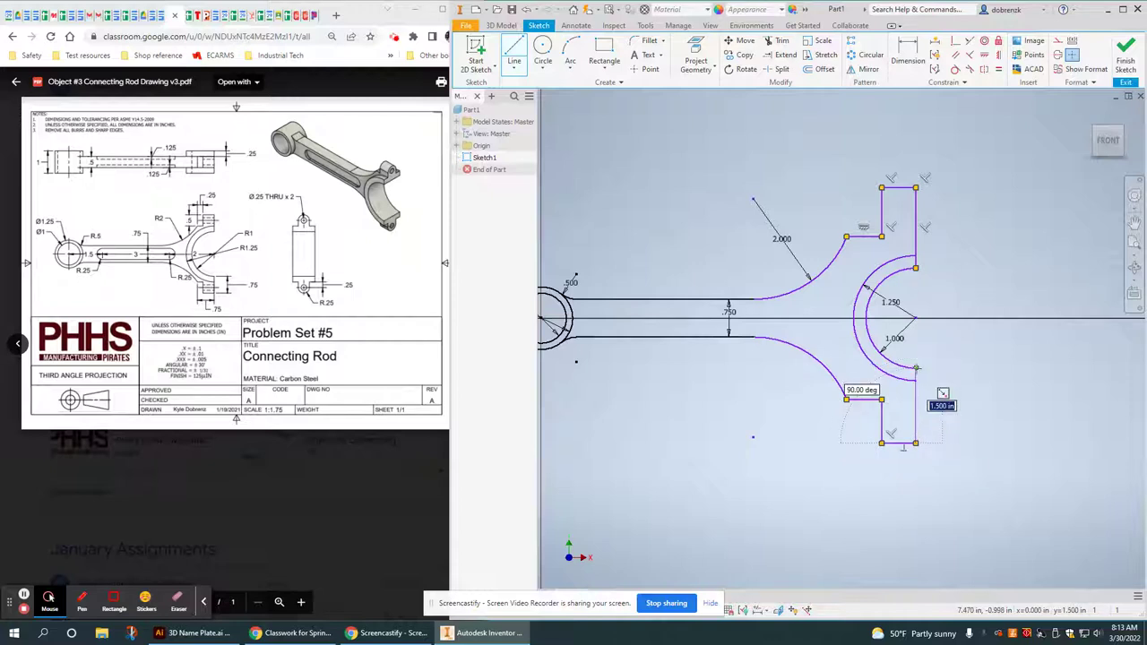
pyautogui.click(916, 369)
pyautogui.rightClick(1000, 239)
pyautogui.click(1040, 239)
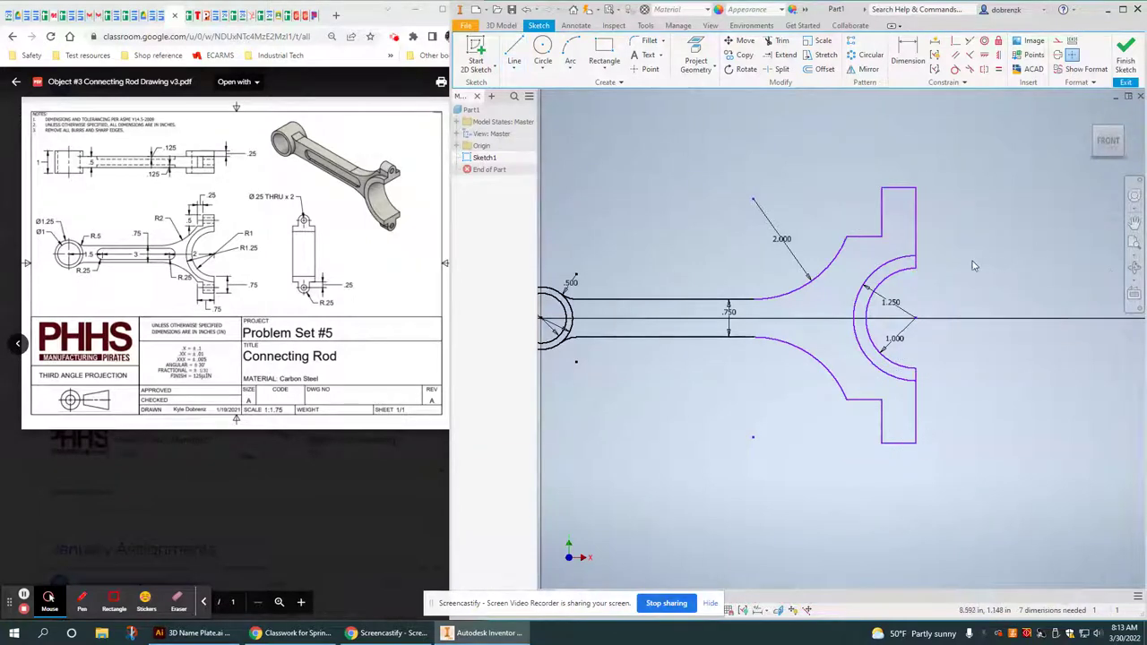
# Step: Dimension the upper lug's step to .5 in high and .25 in wide
pyautogui.click(909, 54)
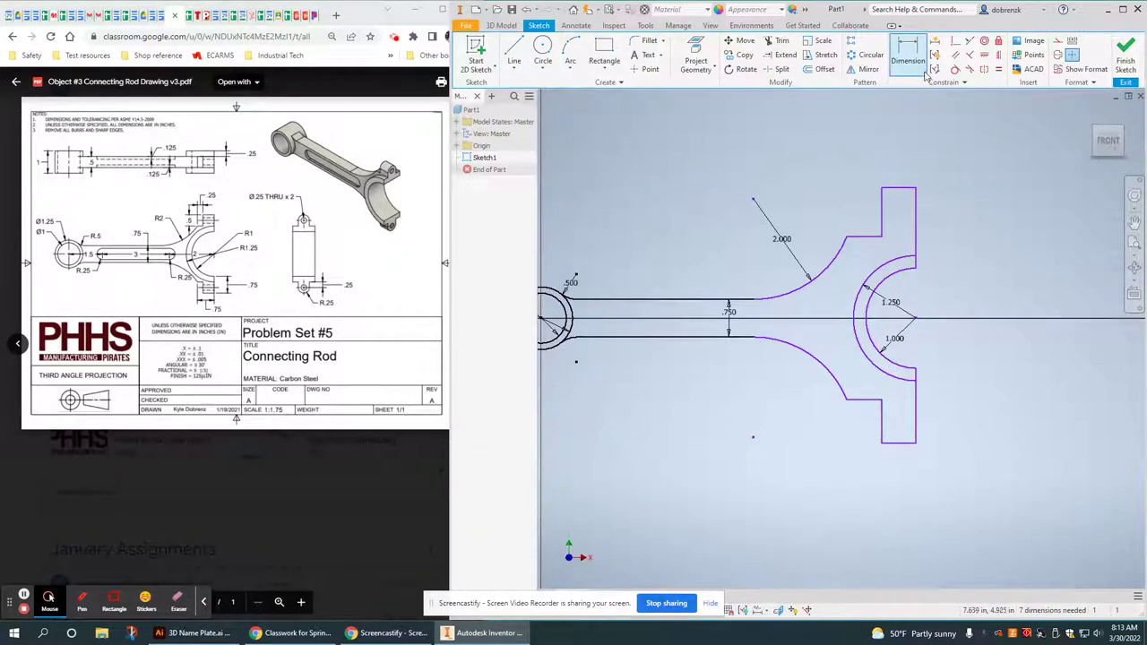
pyautogui.click(882, 209)
pyautogui.click(858, 206)
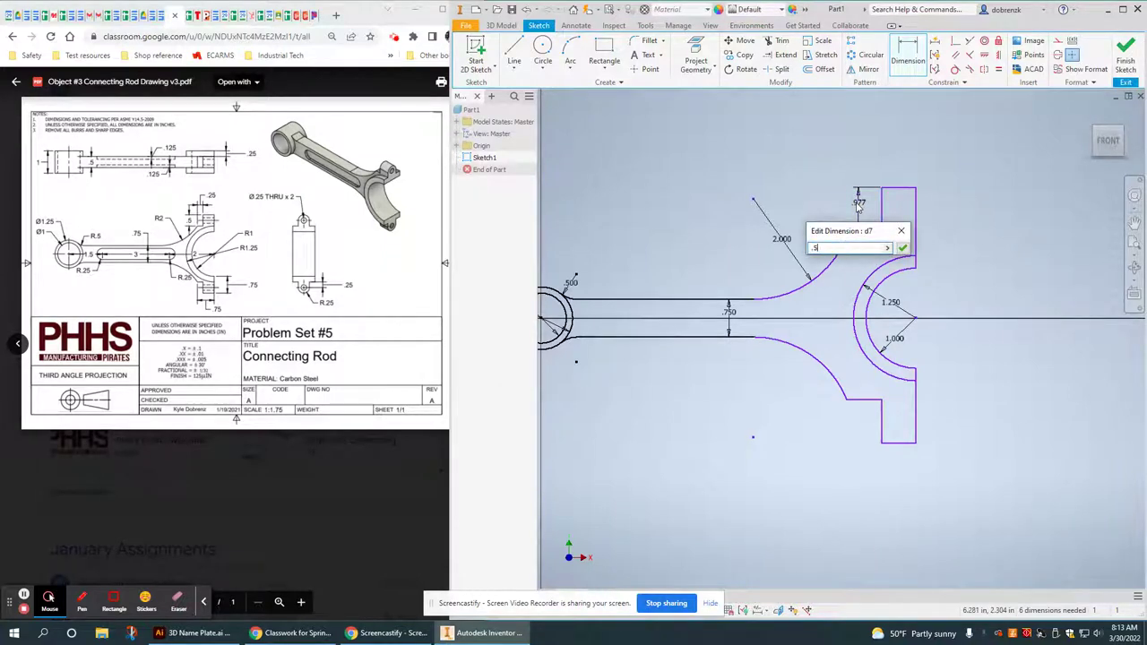
pyautogui.press('Return')
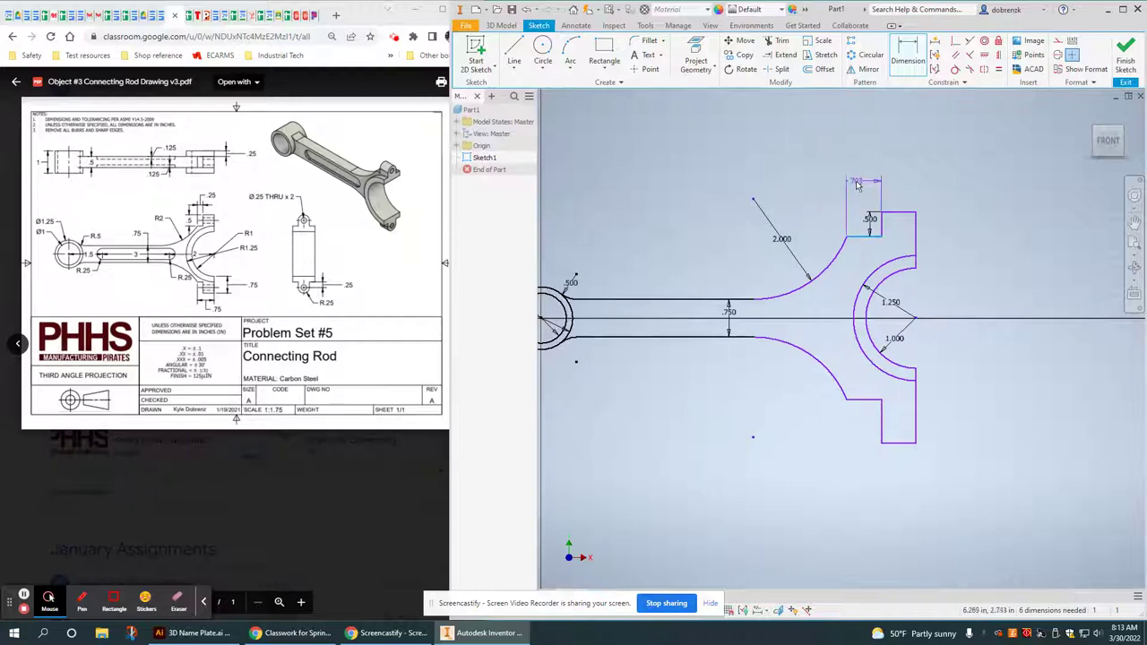
pyautogui.click(861, 179)
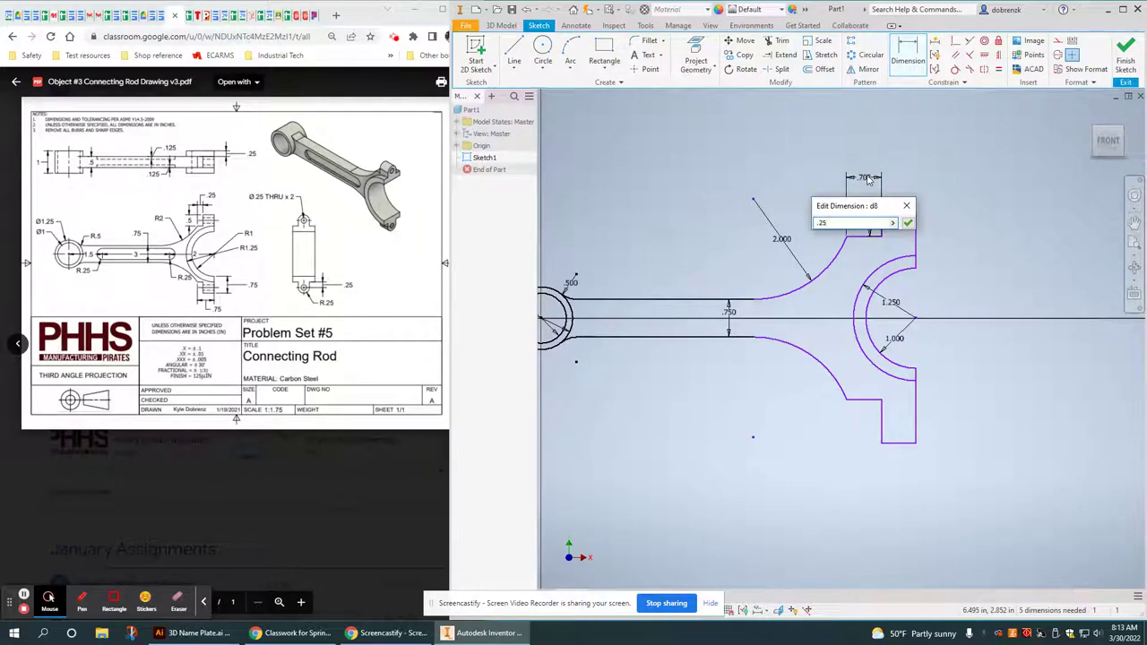
pyautogui.press('Return')
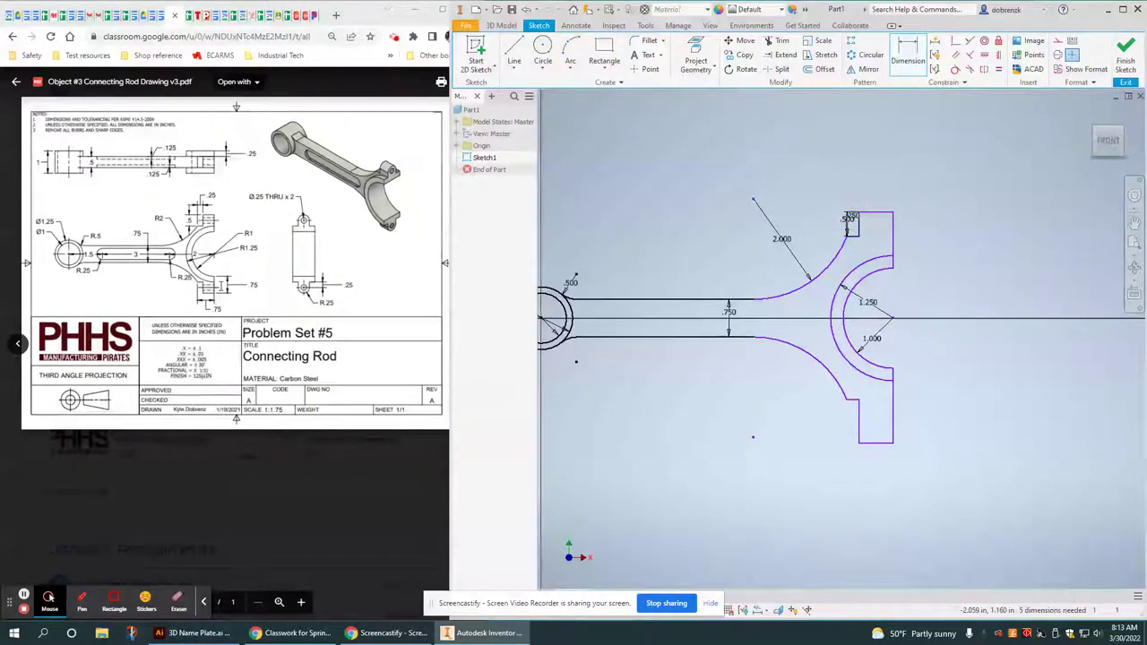
# Step: Dimension the lower lug's vertical end edge to .75 in and pull the lower flare arc's end corner slightly farther down
pyautogui.click(892, 407)
pyautogui.click(930, 405)
pyautogui.press('BackSpace')
pyautogui.write('.75')
pyautogui.press('Return')
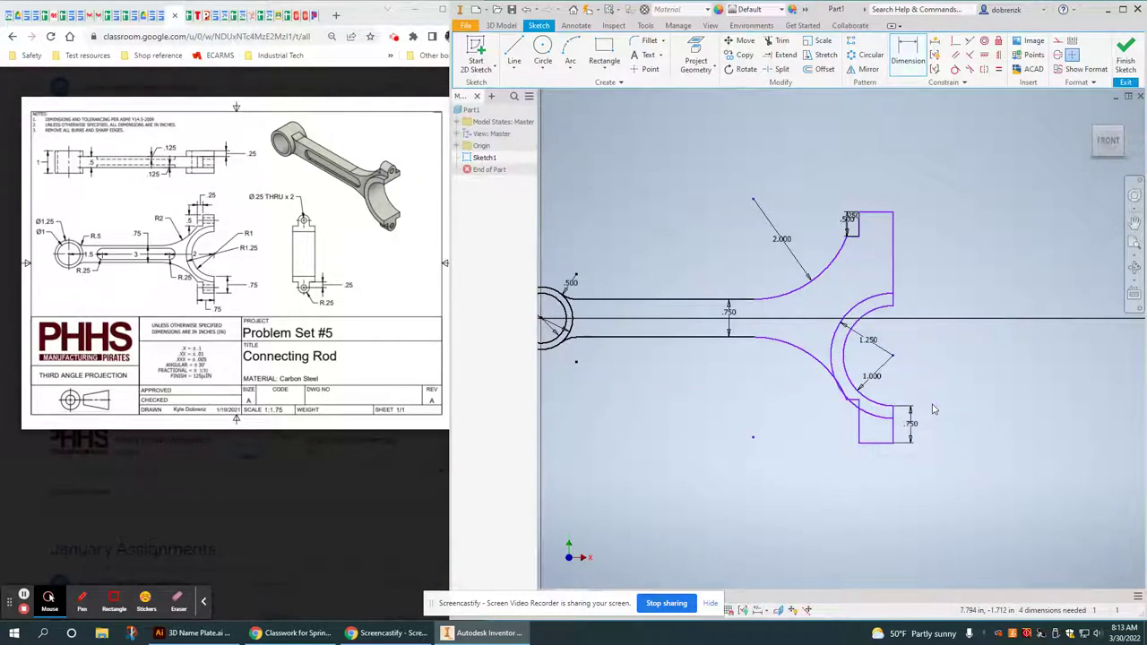
pyautogui.scroll(5, 848, 409)
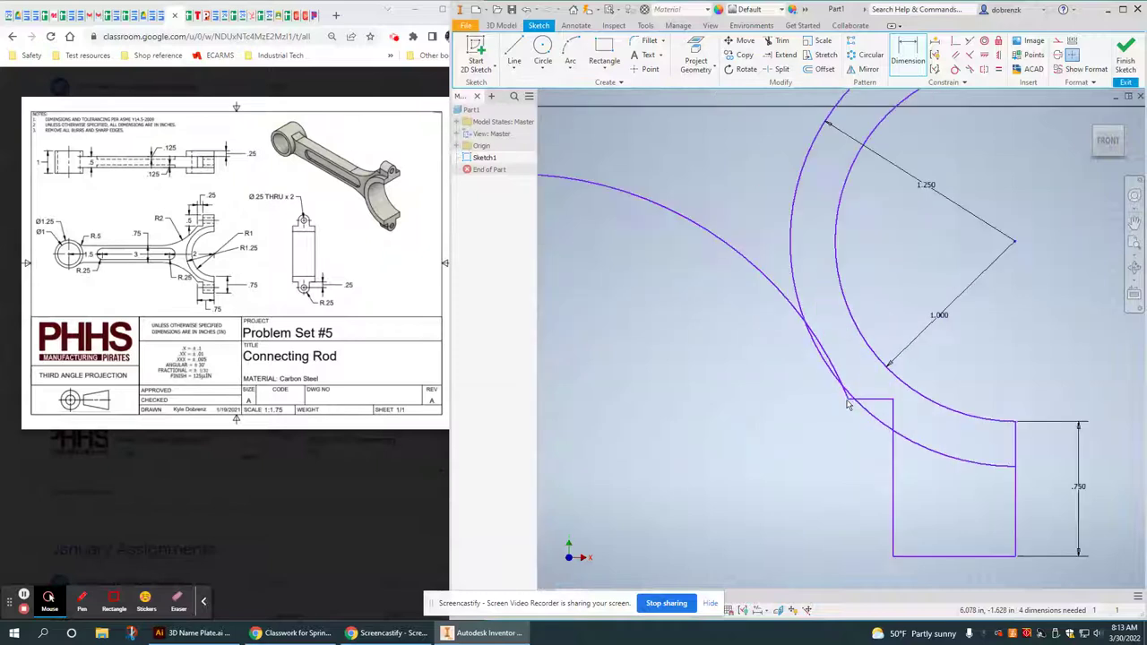
pyautogui.scroll(-4, 845, 412)
pyautogui.press('Escape')
pyautogui.moveTo(846, 401); pyautogui.dragTo(842, 417)
# Step: Dimension the horizontal distance from the lower flare arc's end to the lower lug's end edge as .75 in
pyautogui.click(896, 67)
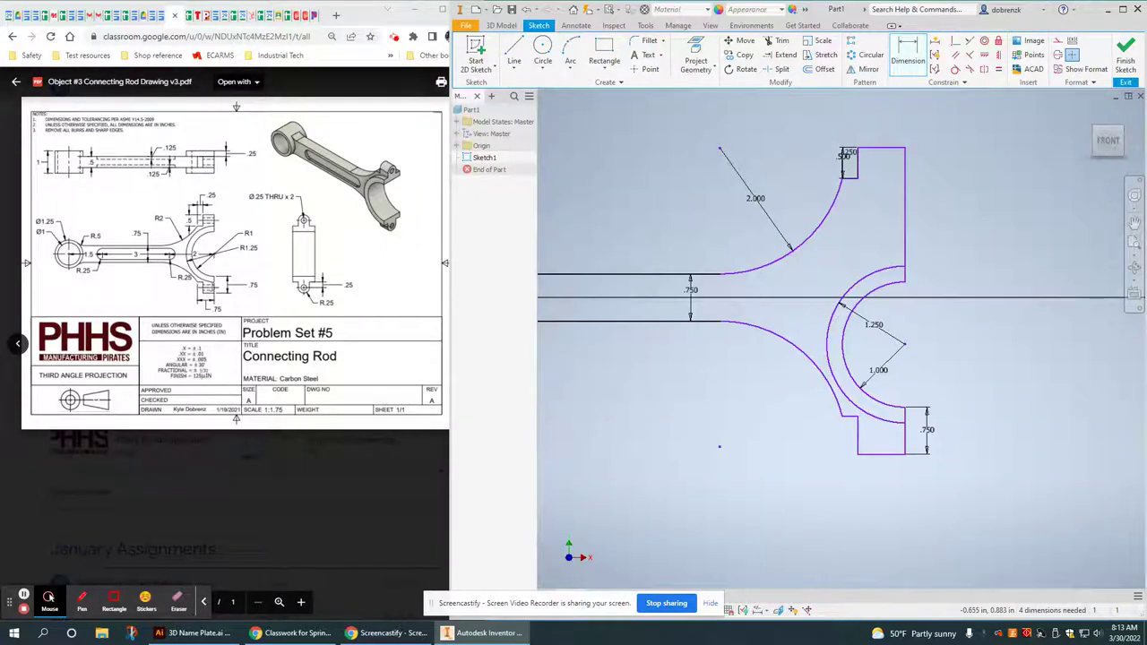
pyautogui.click(206, 301)
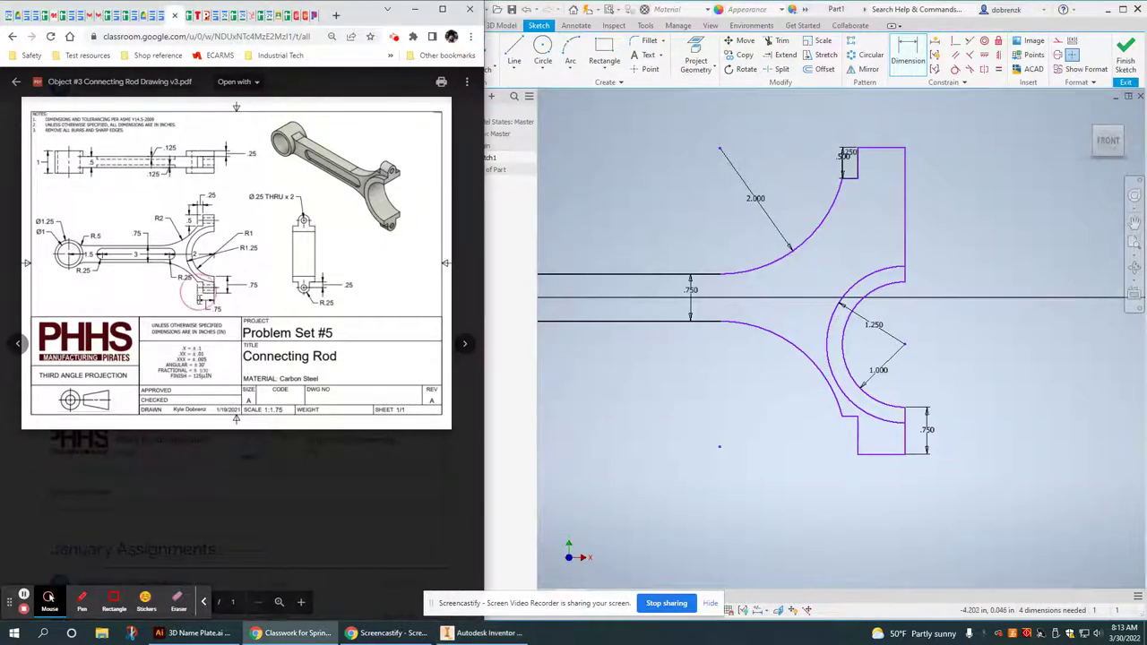
pyautogui.click(845, 420)
pyautogui.click(906, 452)
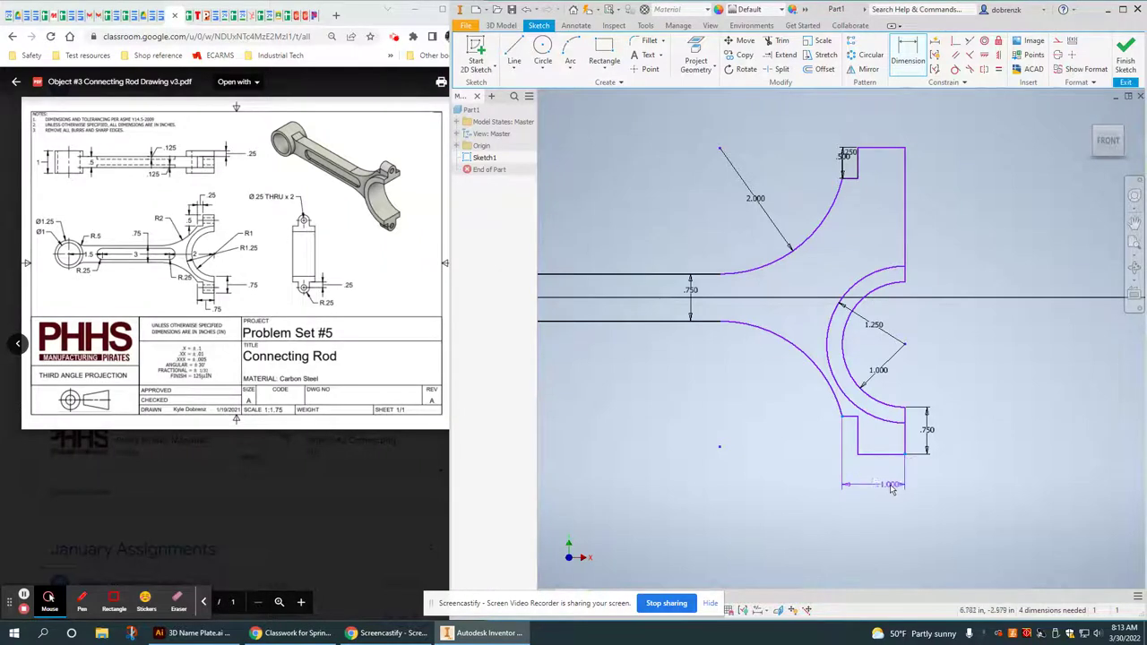
pyautogui.click(877, 488)
pyautogui.write('.75')
pyautogui.press('Return')
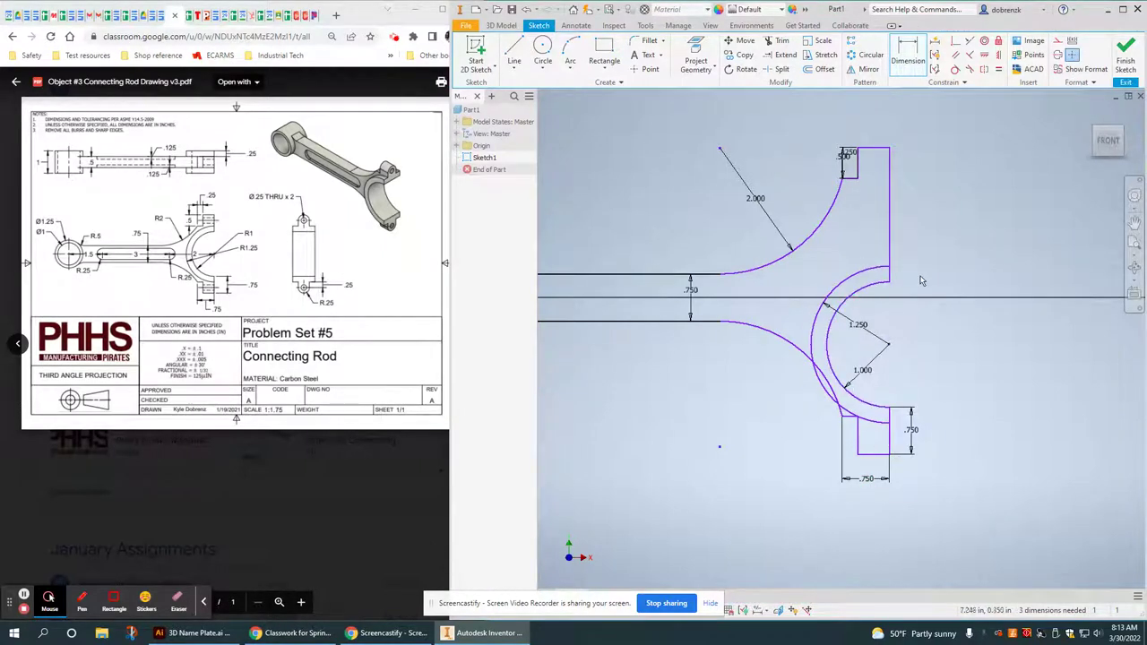
# Step: Apply a horizontal constraint between the fork arcs' center point and the round end's center
pyautogui.scroll(-4, 893, 326)
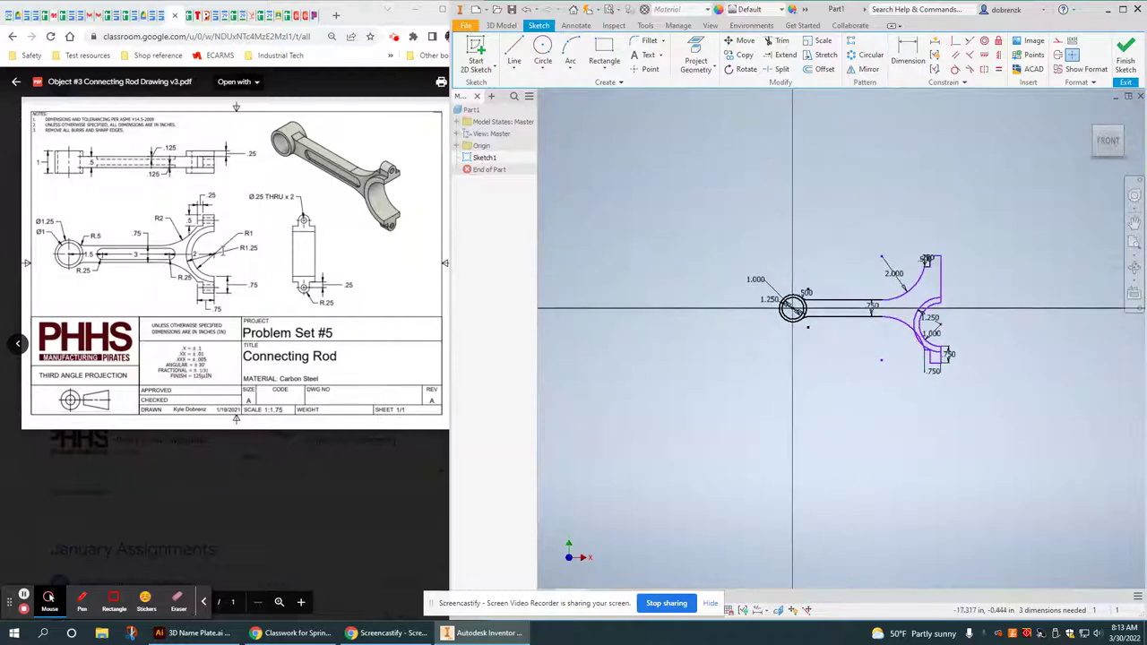
pyautogui.click(49, 597)
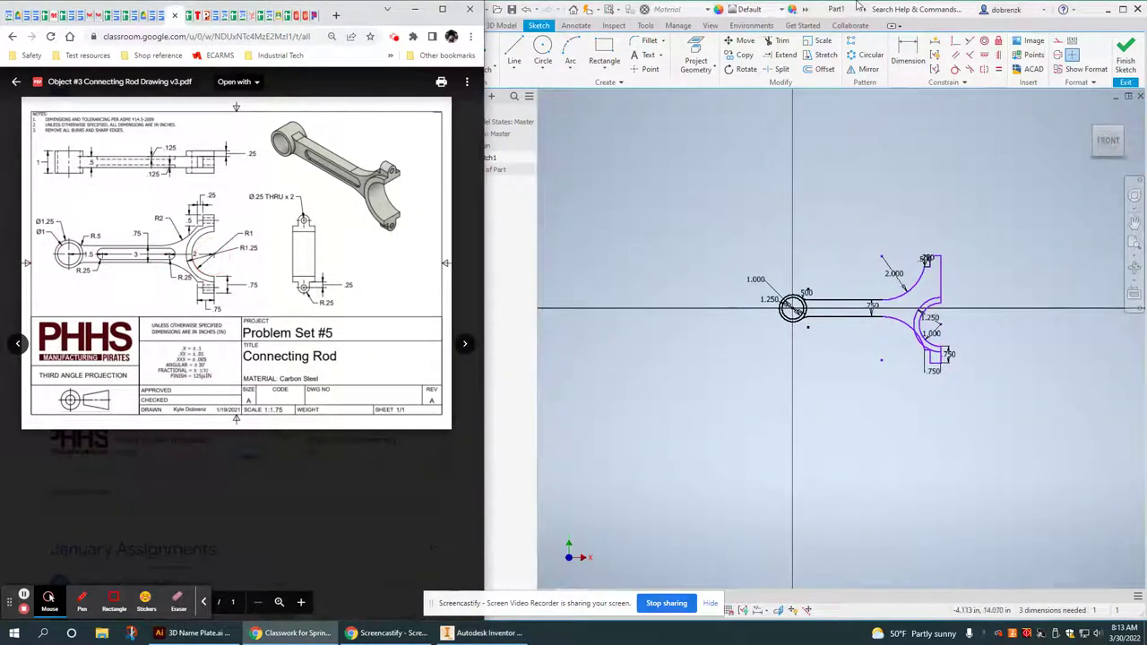
pyautogui.click(986, 57)
pyautogui.scroll(4, 938, 357)
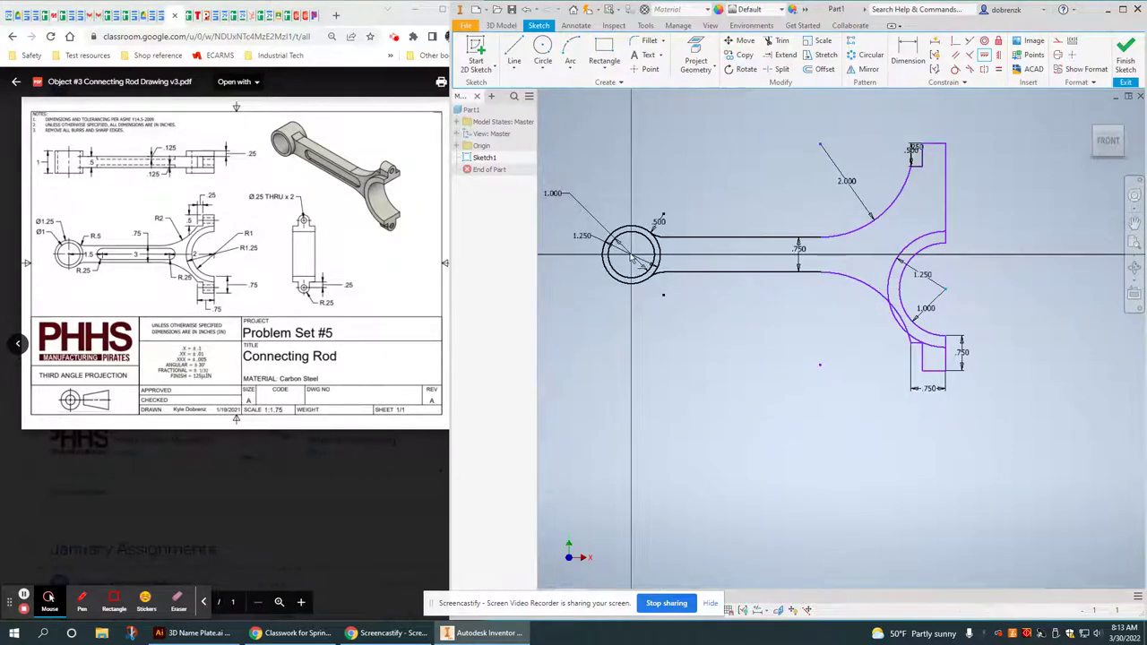
pyautogui.click(631, 255)
pyautogui.rightClick(1038, 176)
pyautogui.click(1062, 178)
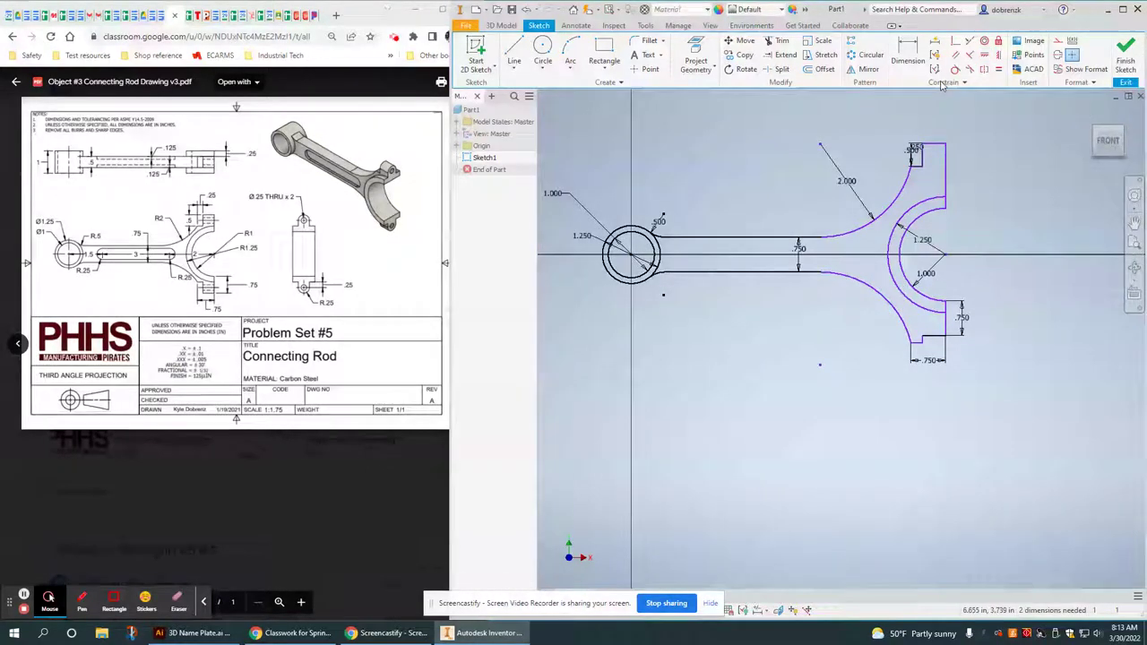
# Step: Apply an equal constraint between the vertical end edges of the upper and lower lugs
pyautogui.scroll(-3, 955, 298)
pyautogui.scroll(6, 943, 285)
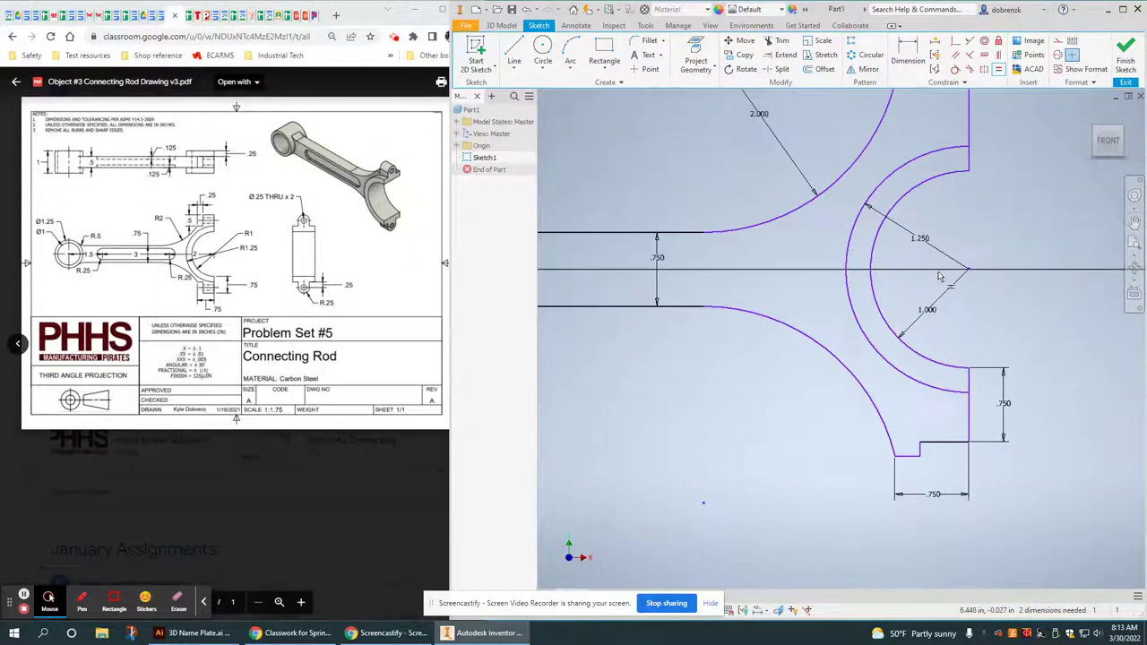
pyautogui.scroll(-4, 937, 282)
pyautogui.moveTo(938, 282); pyautogui.dragTo(861, 293, button='middle')
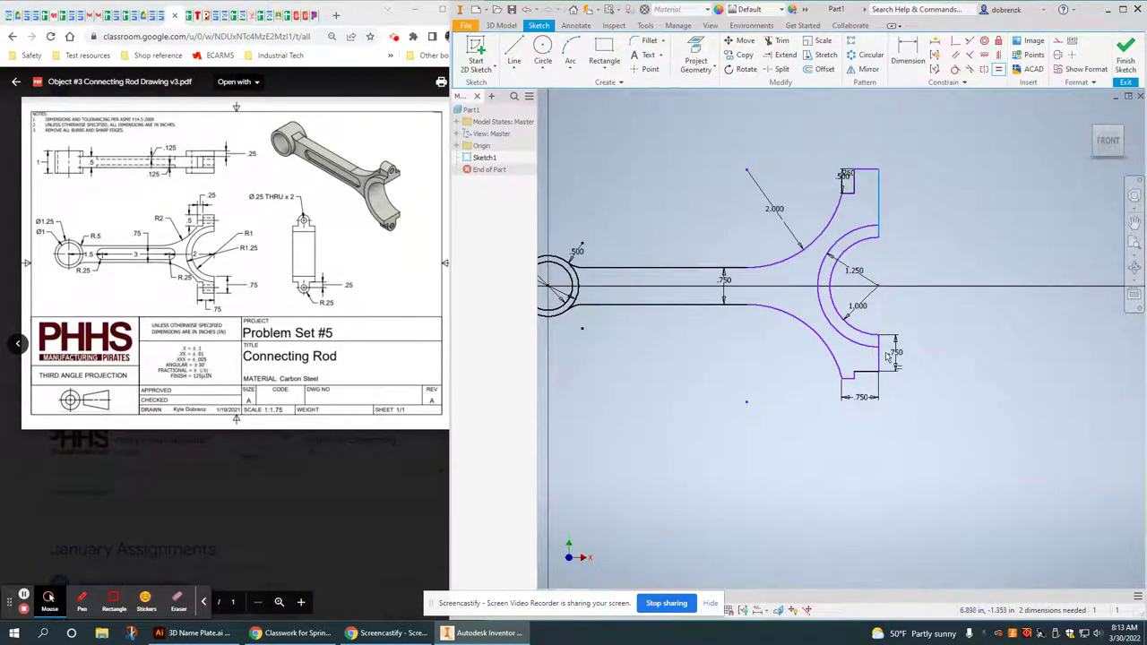
pyautogui.click(879, 363)
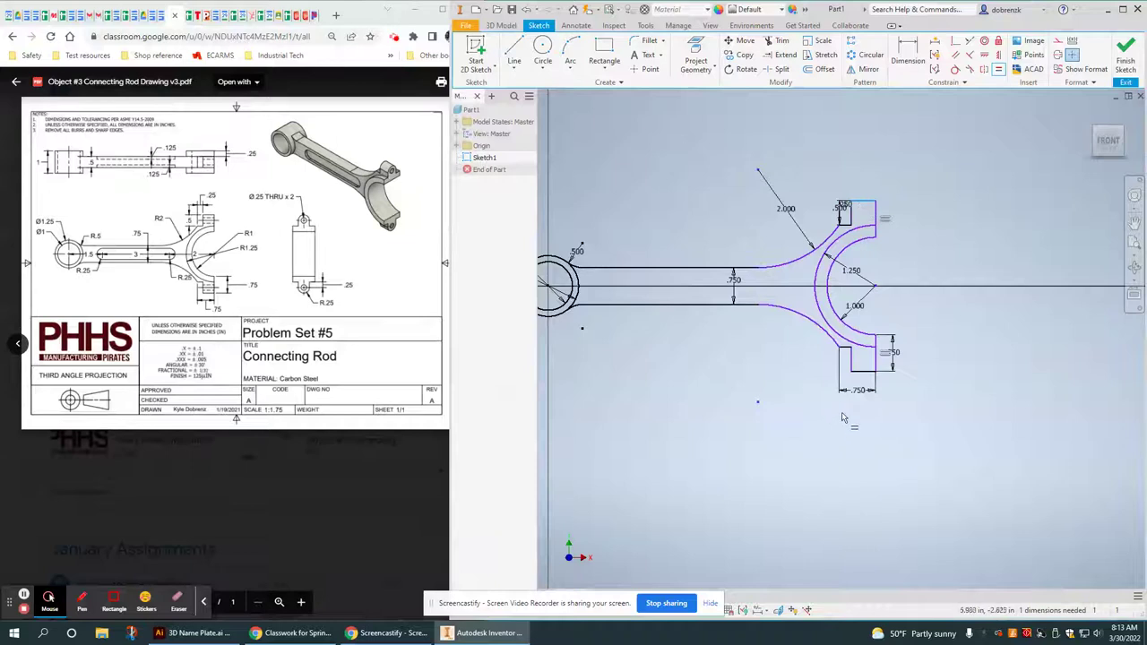
# Step: Try to apply equal constraints between the remaining matching upper and lower lug edges
pyautogui.click(864, 374)
pyautogui.click(716, 117)
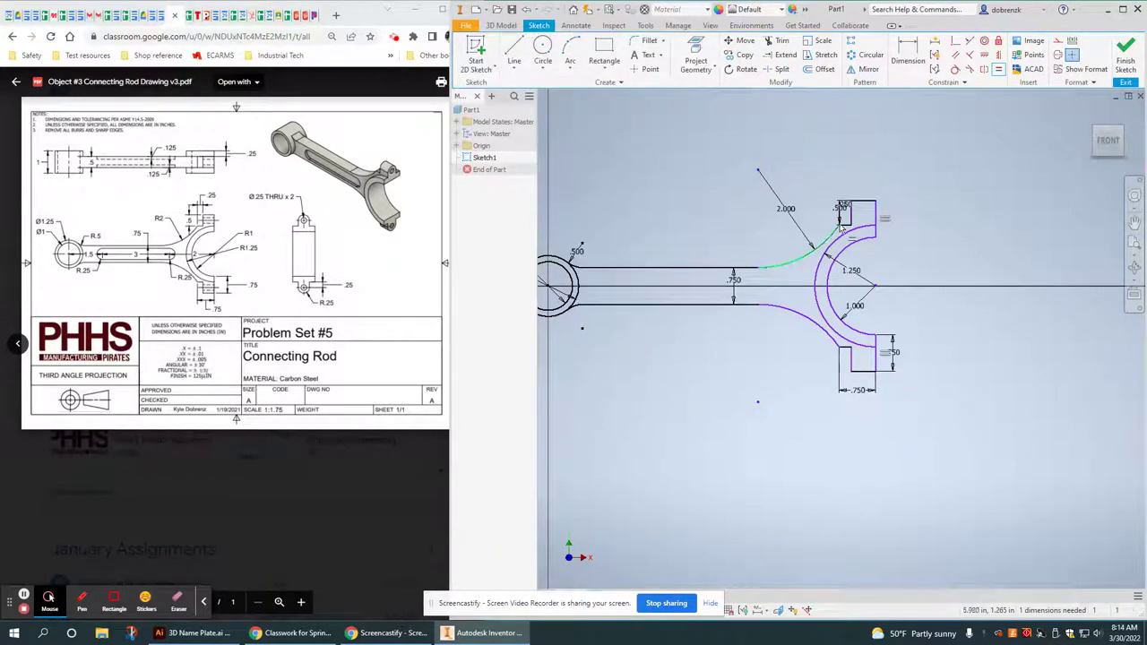
pyautogui.click(851, 363)
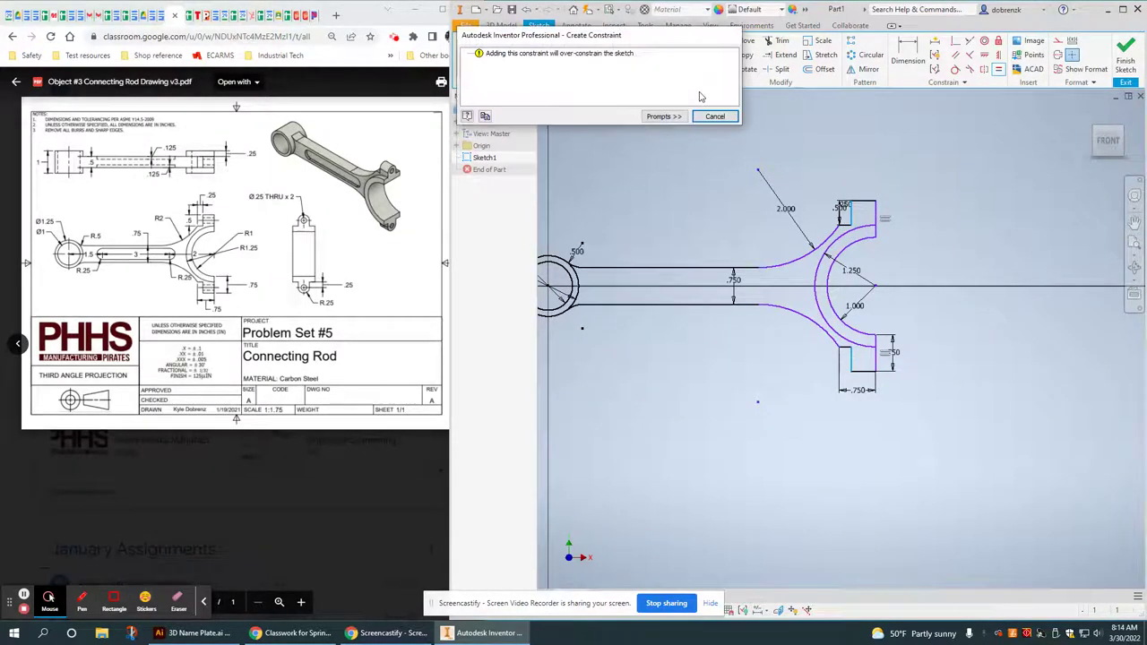
pyautogui.press('Escape')
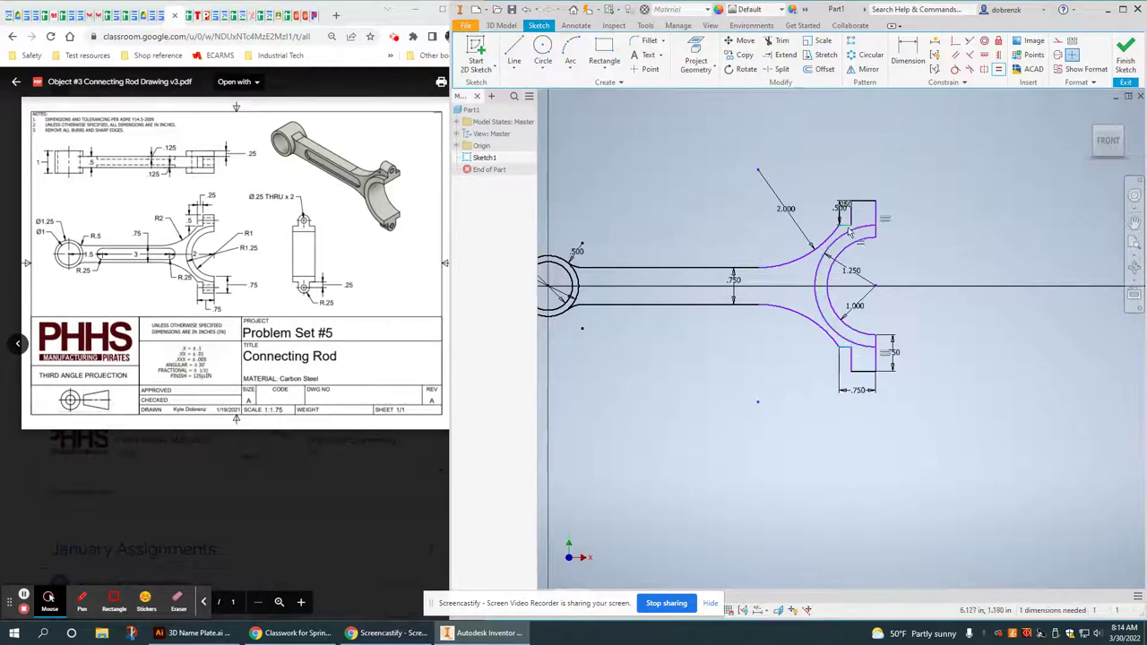
pyautogui.click(850, 231)
pyautogui.click(715, 119)
pyautogui.rightClick(943, 124)
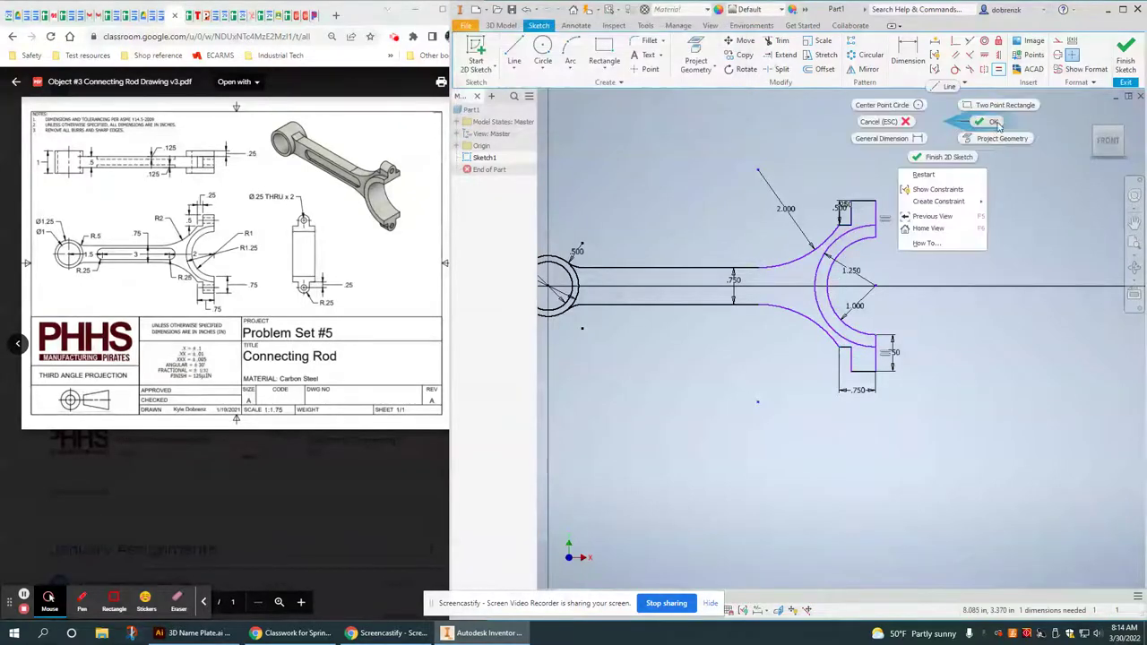
pyautogui.click(998, 126)
# Step: Sketch a center-to-center slot along the shank's centerline, about 2.18 in between its end centers
pyautogui.moveTo(840, 300); pyautogui.dragTo(921, 295, button='middle')
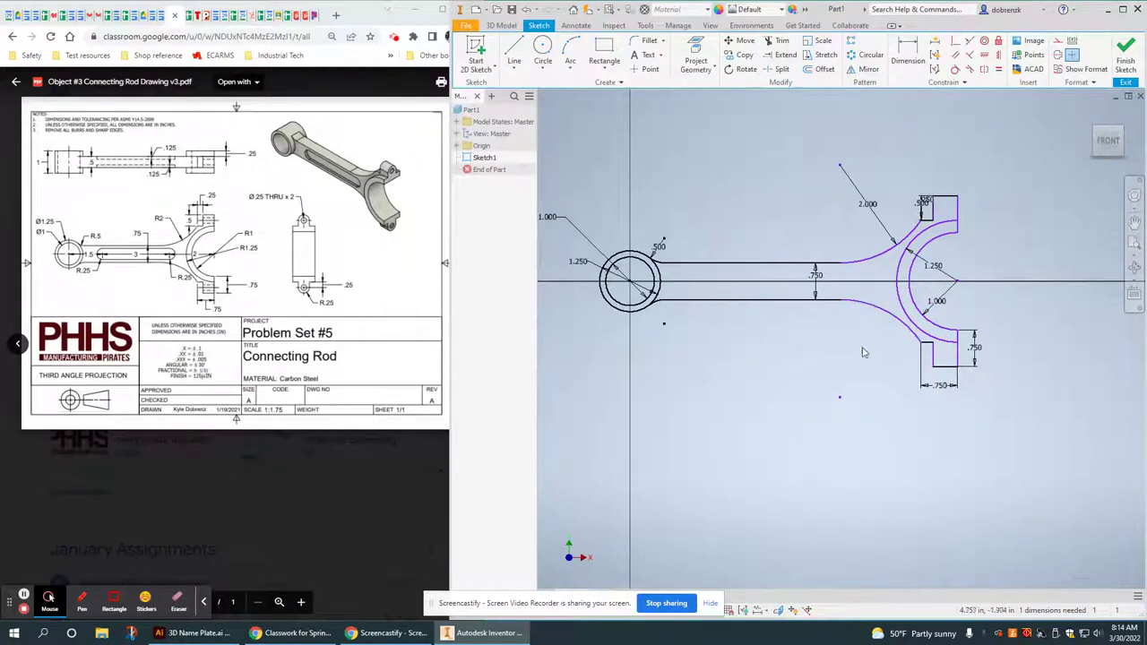
pyautogui.click(608, 70)
pyautogui.click(623, 185)
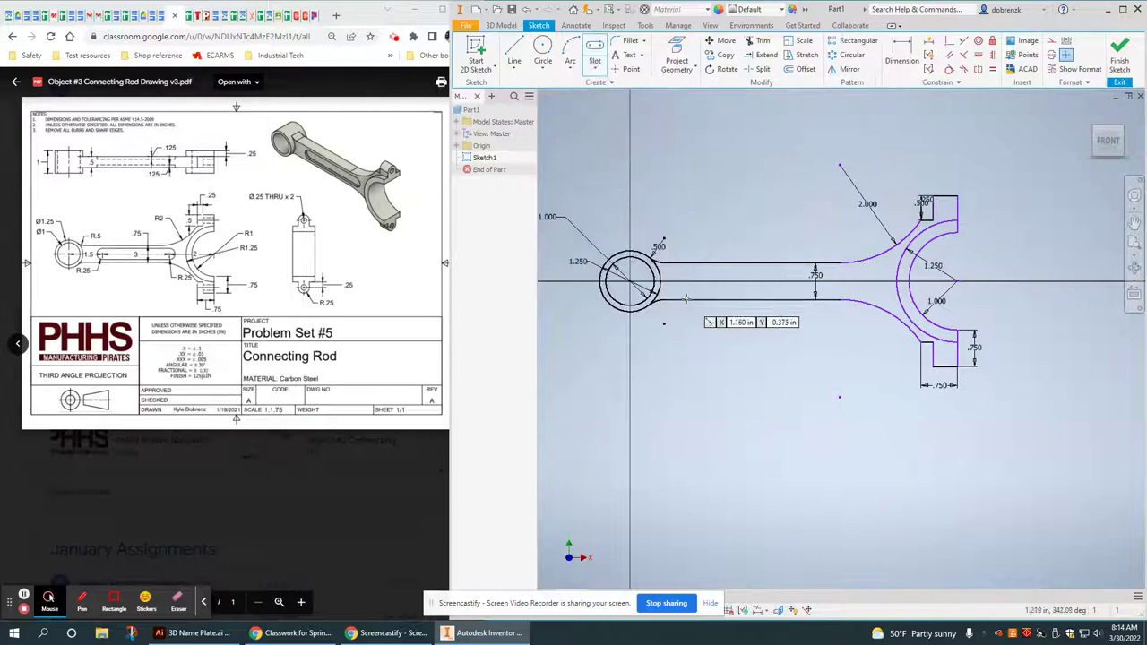
pyautogui.click(701, 280)
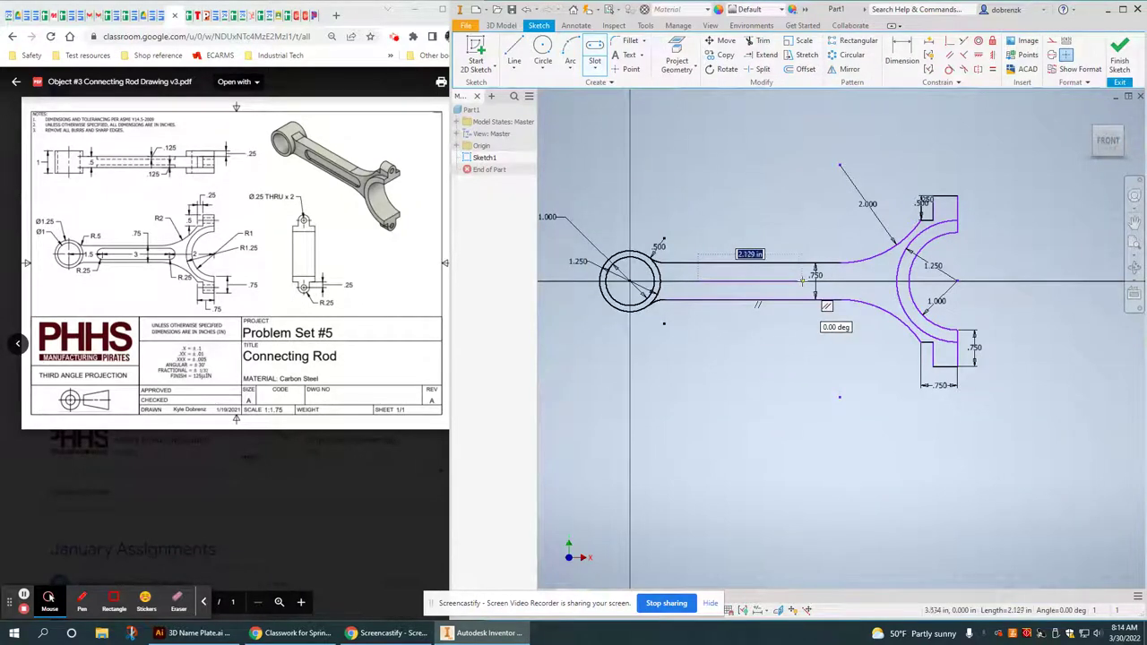
pyautogui.click(805, 281)
pyautogui.click(814, 292)
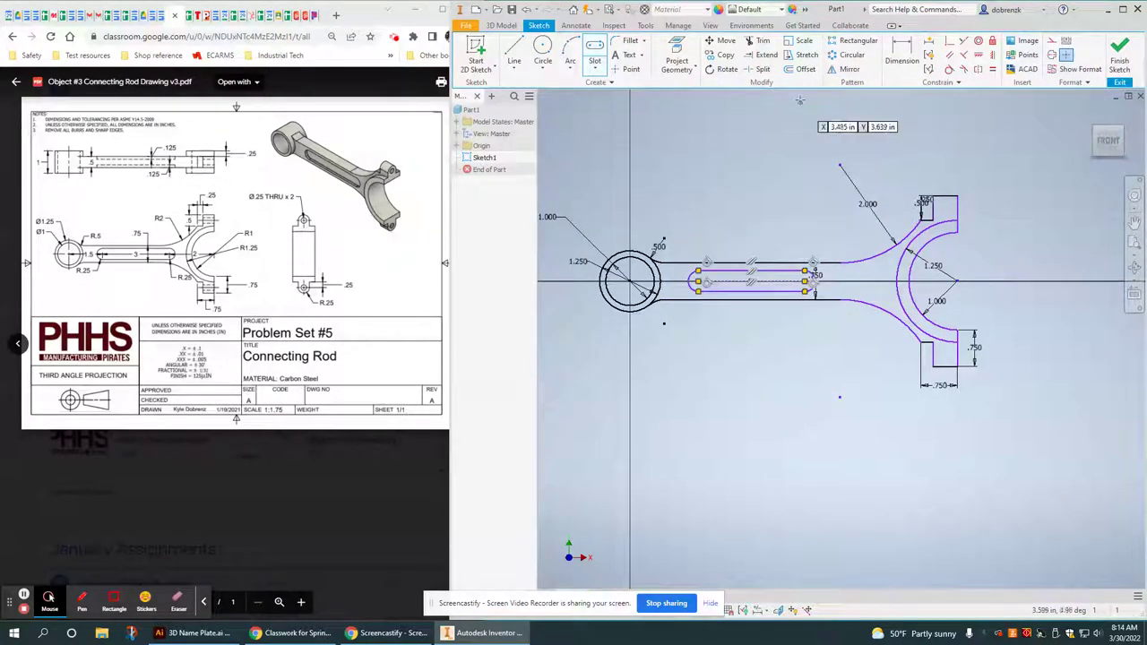
# Step: Dimension the radius of the slot's end arc nearest the round end as .25 in, per the drawing
pyautogui.click(902, 54)
pyautogui.click(98, 269)
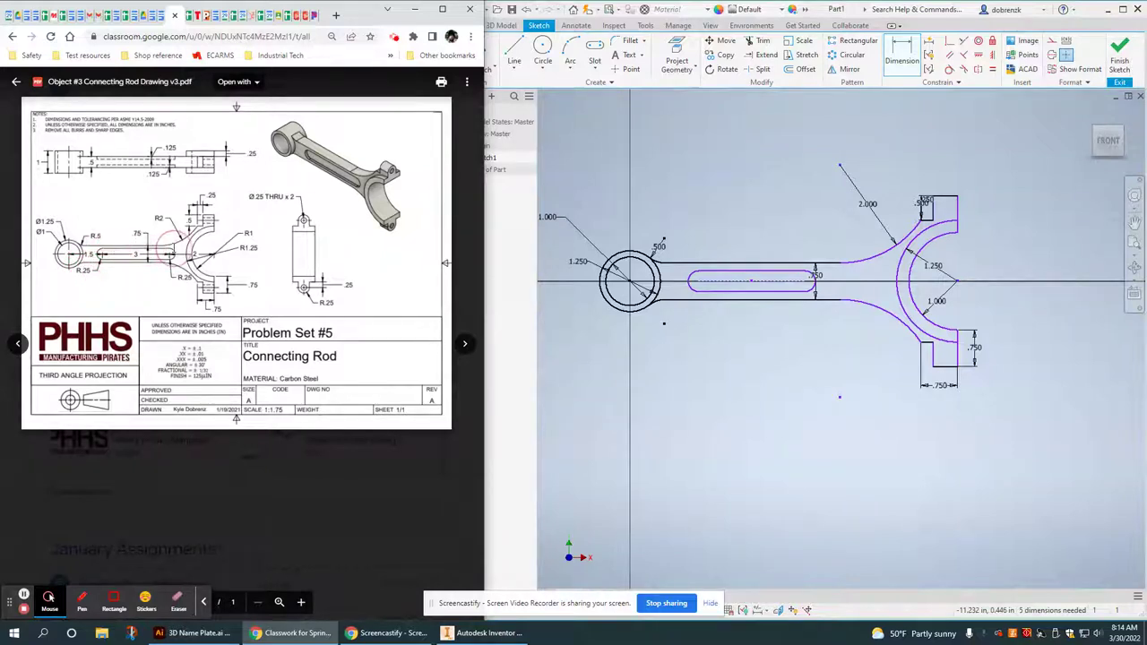
pyautogui.click(691, 288)
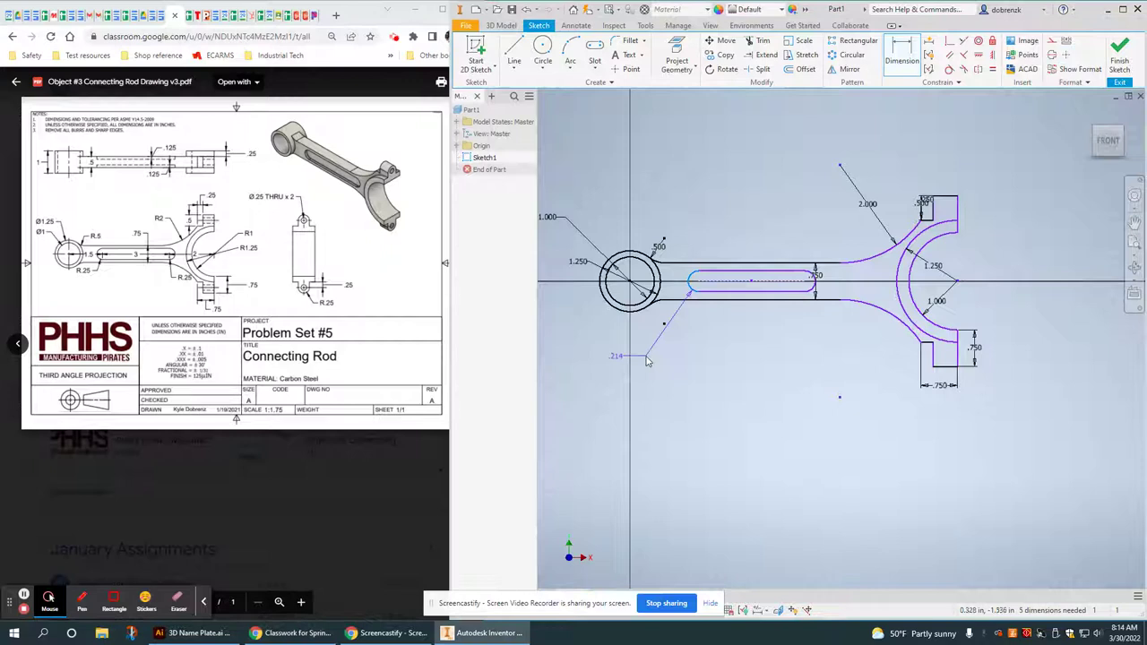
pyautogui.click(651, 356)
pyautogui.write('.25')
pyautogui.press('Return')
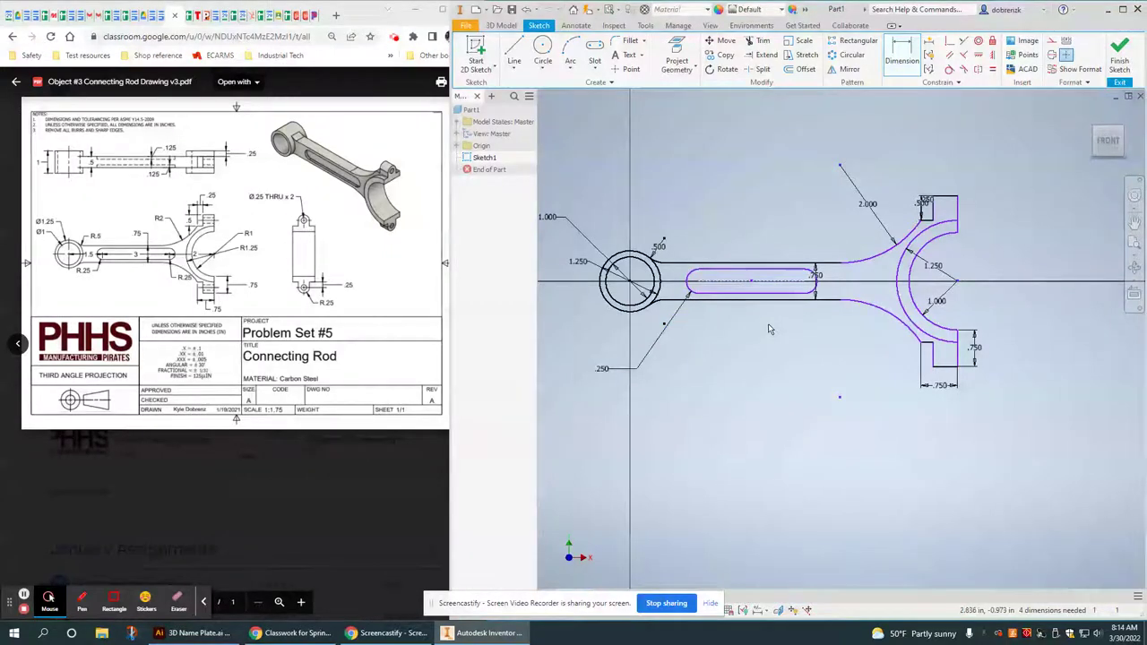
# Step: Dimension the slot's center-to-center length as 3 in and its near end center 1.5 in from the round end's center
pyautogui.click(735, 285)
pyautogui.click(735, 363)
pyautogui.write('3')
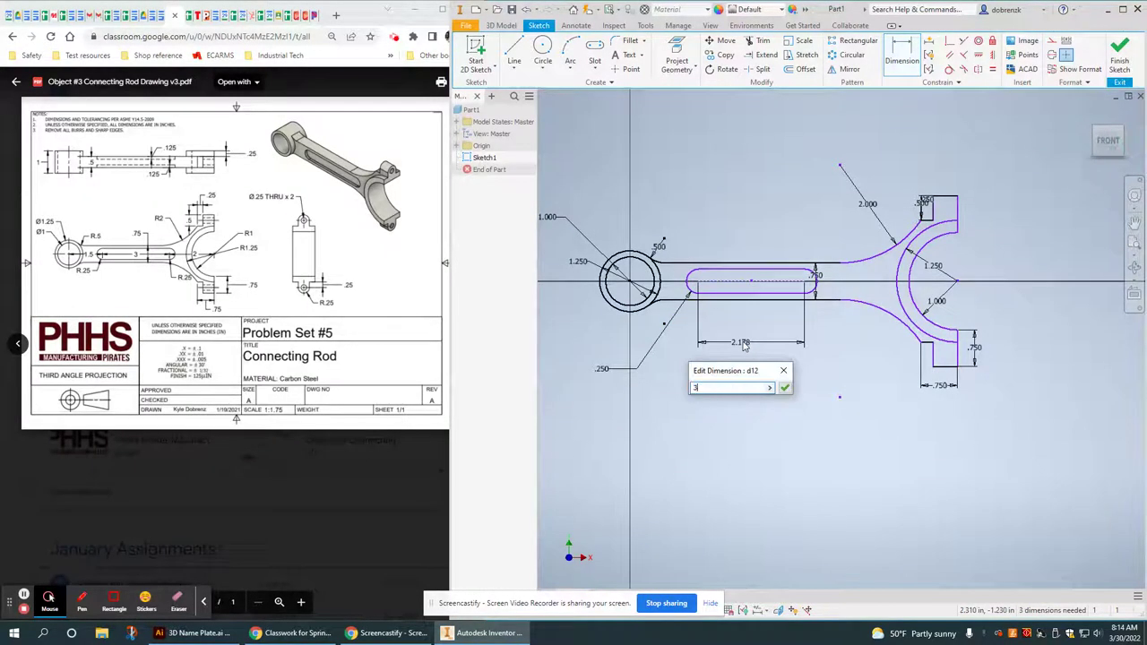
pyautogui.press('Return')
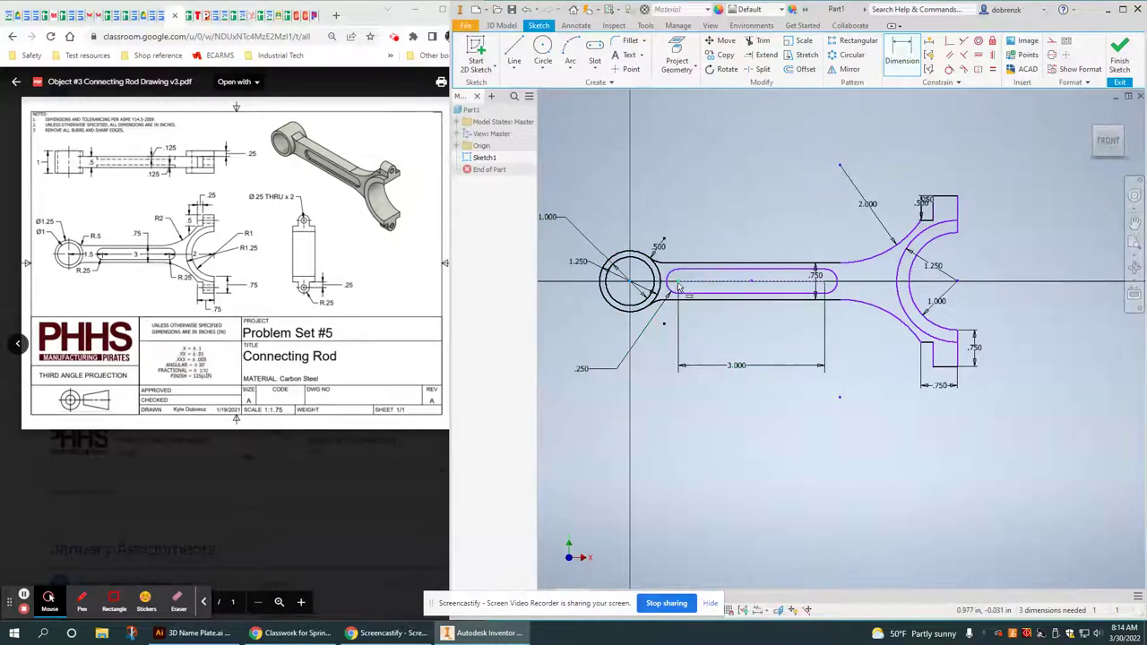
pyautogui.click(657, 398)
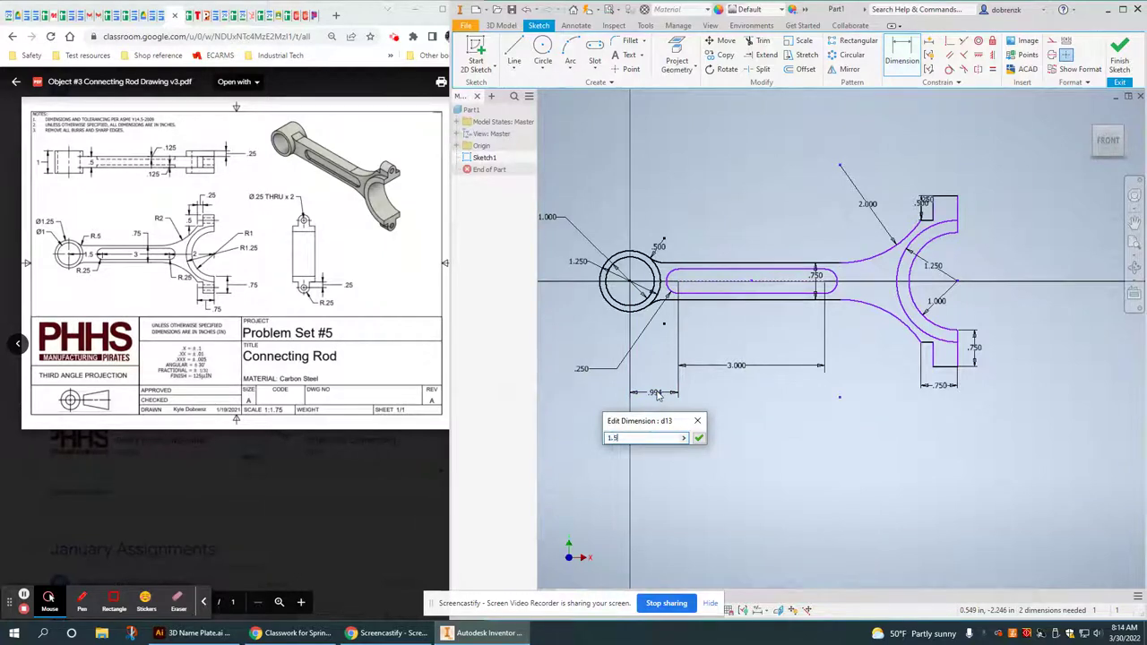
pyautogui.press('Return')
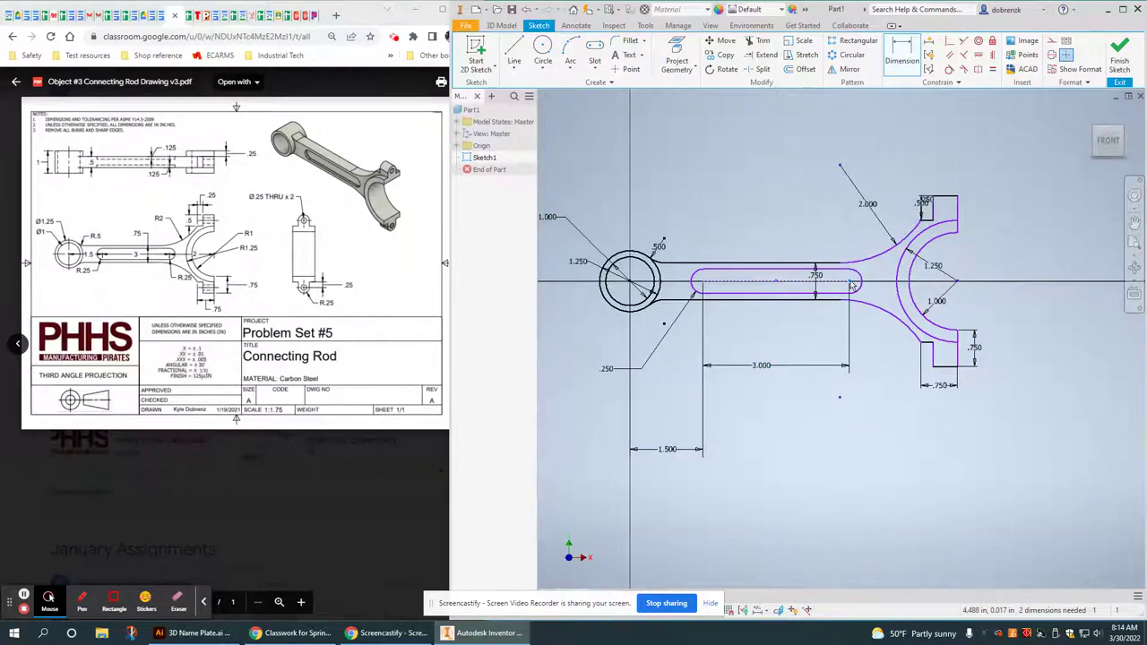
# Step: Dimension the distance from the slot's fork-side end center to the fork arcs' center as 2 in
pyautogui.click(955, 284)
pyautogui.click(850, 283)
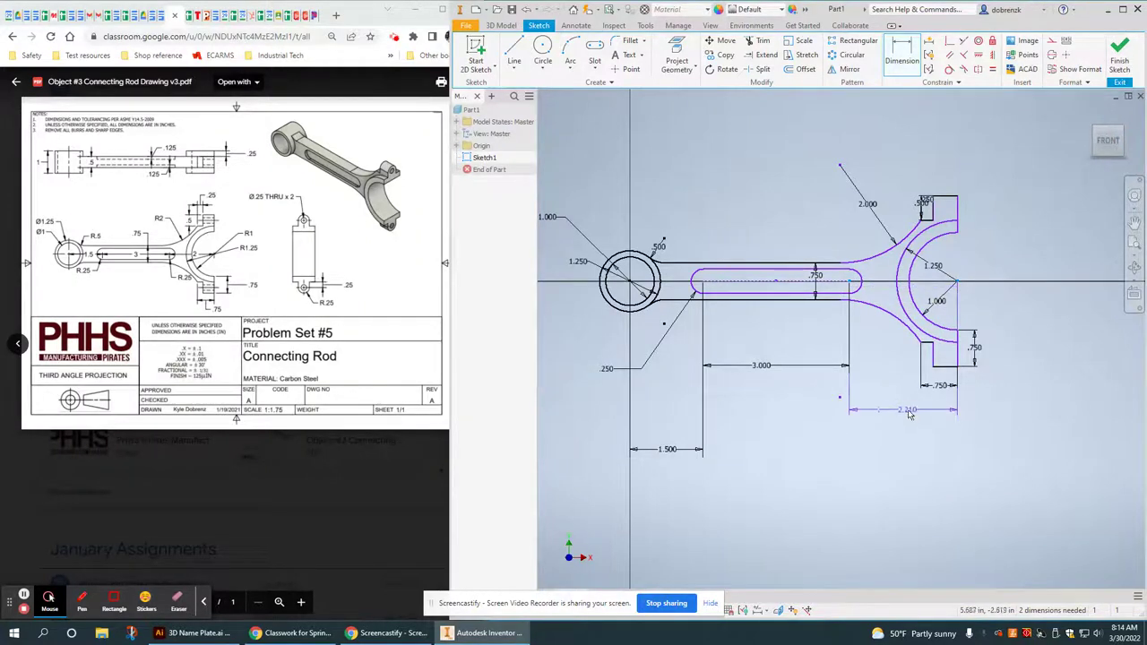
pyautogui.click(903, 416)
pyautogui.write('2.209536')
pyautogui.press('Return')
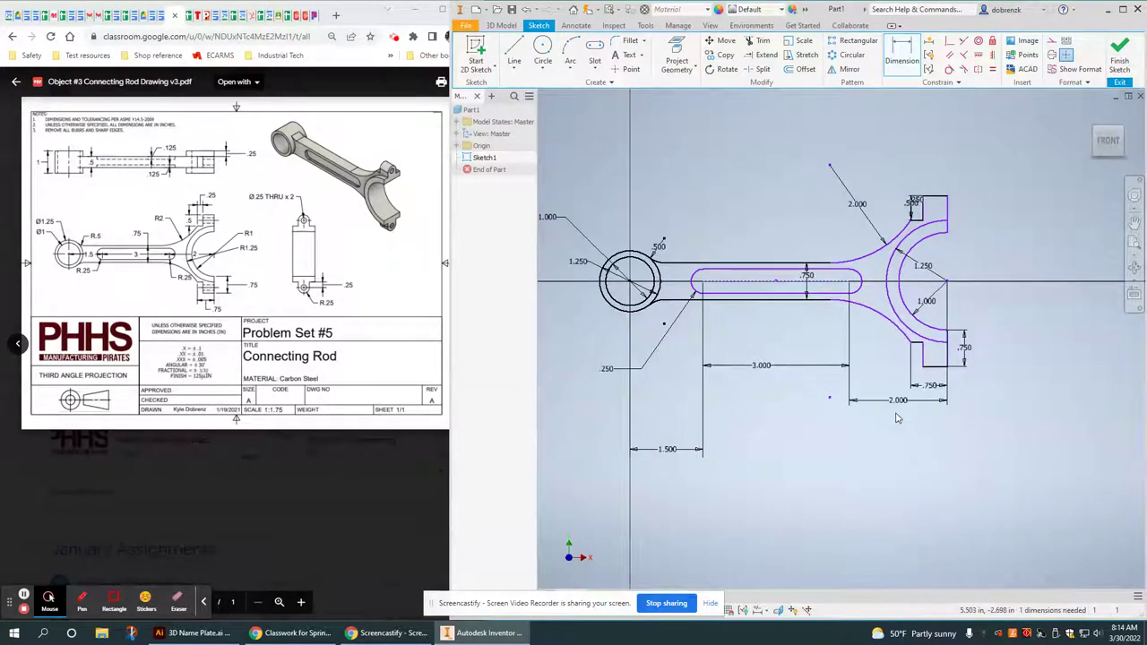
pyautogui.rightClick(737, 168)
pyautogui.click(776, 172)
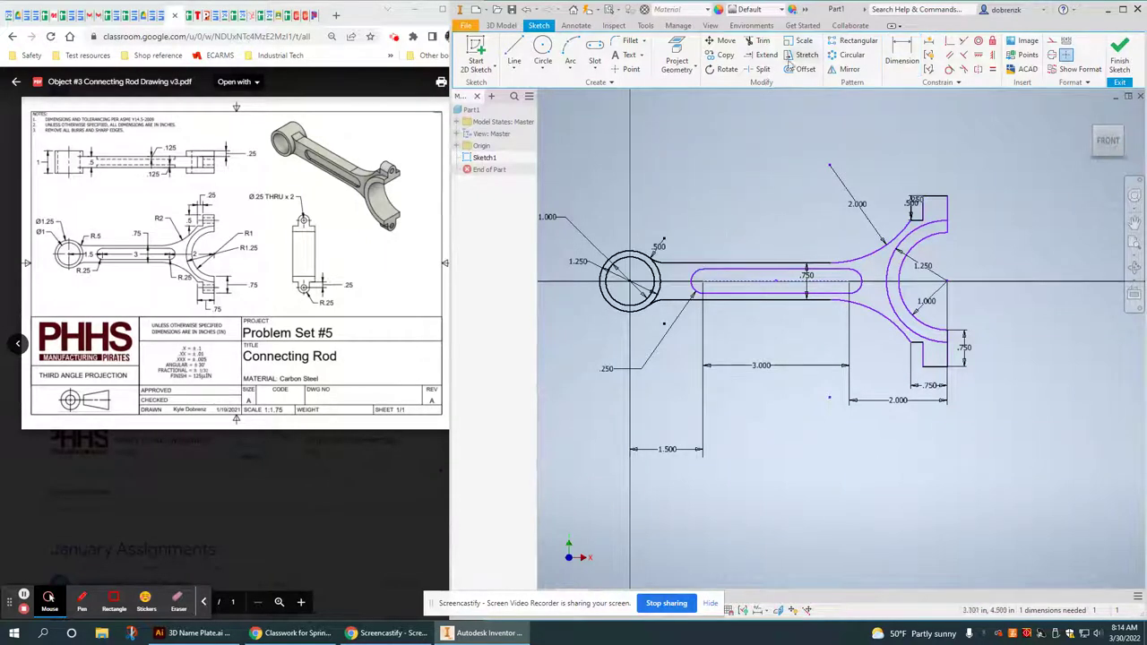
# Step: Try to apply a coincident constraint between the slot's center point and the horizontal centerline
pyautogui.scroll(5, 777, 285)
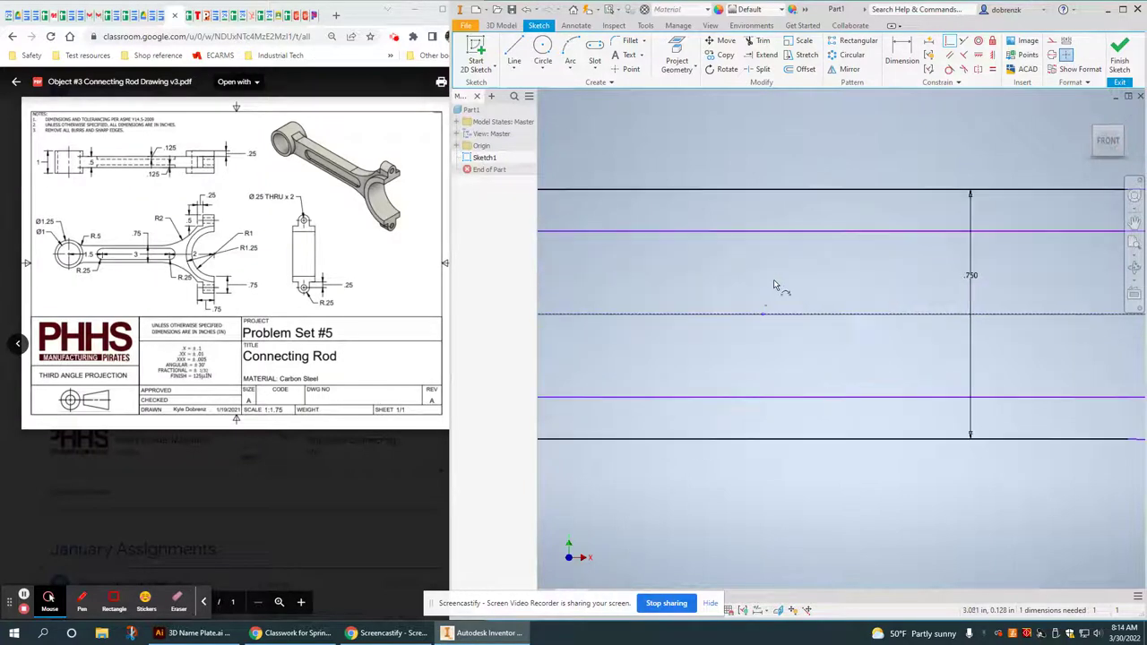
pyautogui.click(745, 318)
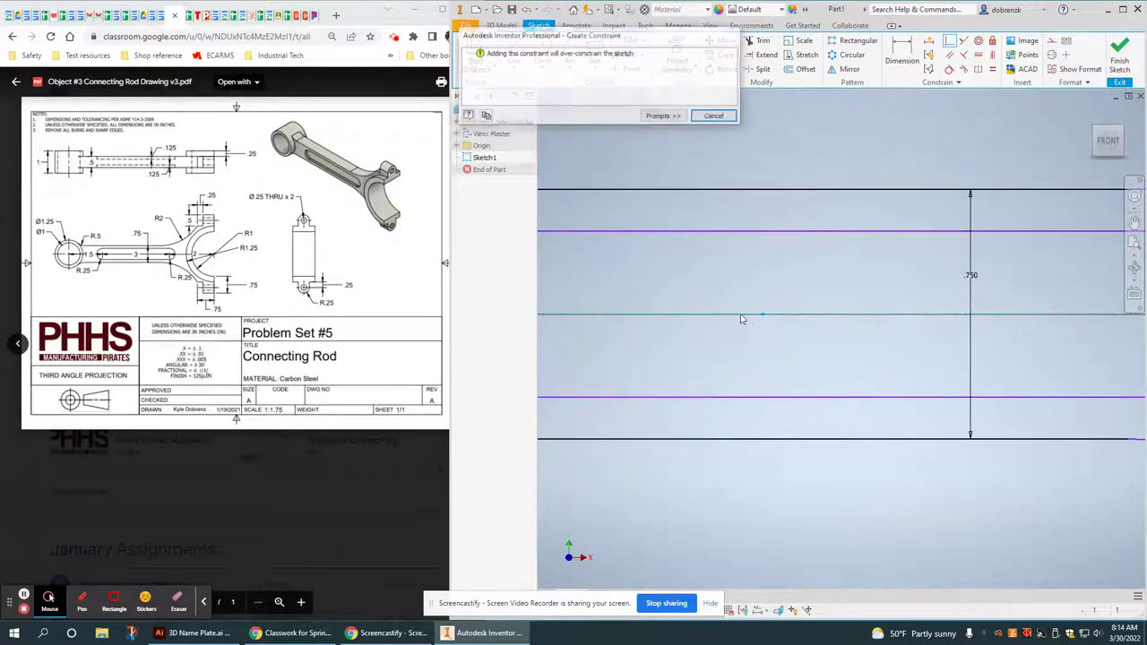
pyautogui.click(715, 117)
pyautogui.scroll(-5, 762, 276)
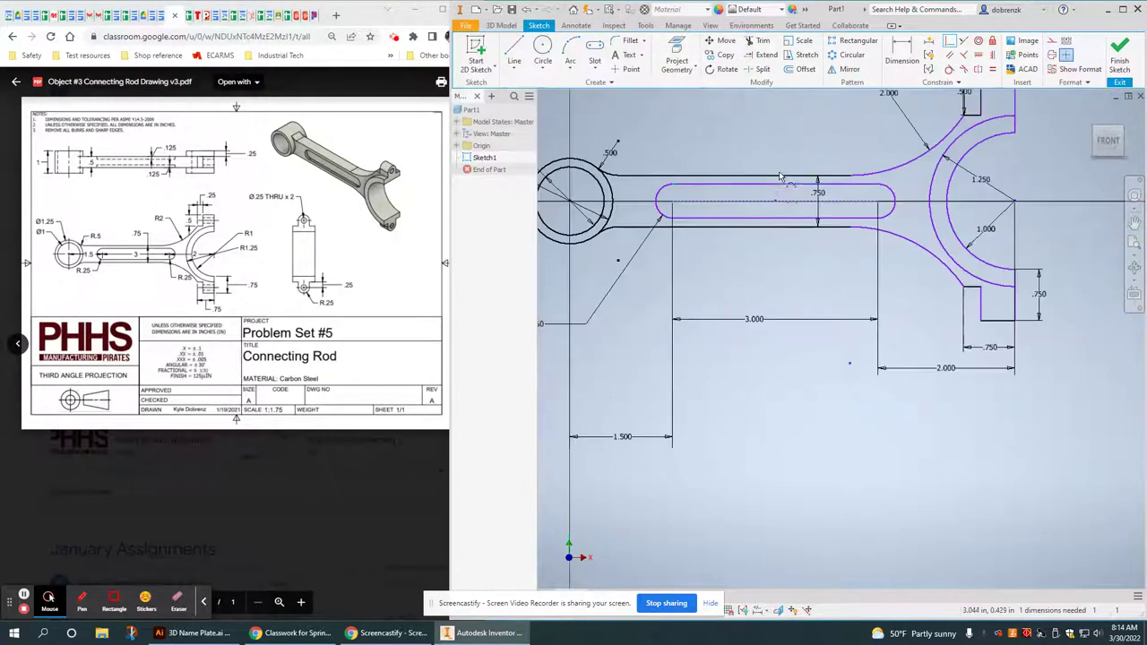
pyautogui.press('Escape')
# Step: Apply a horizontal constraint between the round end's center and the slot's center point
pyautogui.moveTo(762, 266)
pyautogui.mouseDown()
pyautogui.moveTo(766, 244)
pyautogui.moveTo(765, 284)
pyautogui.moveTo(767, 271)
pyautogui.mouseUp()
pyautogui.moveTo(767, 271); pyautogui.dragTo(845, 270, button='middle')
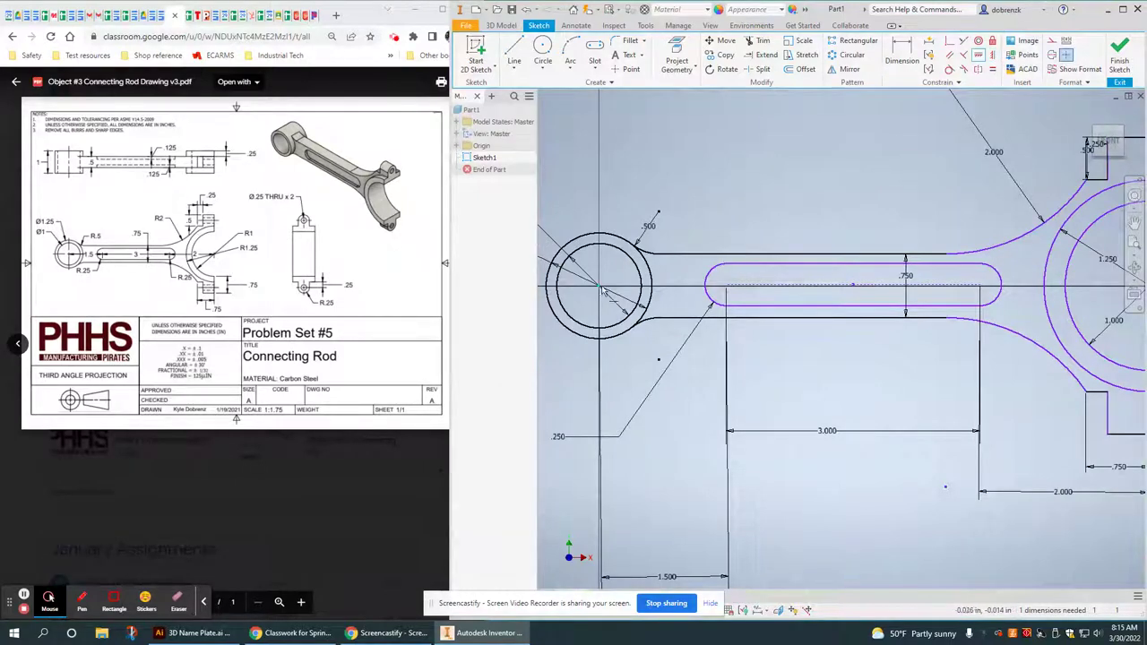
pyautogui.click(854, 285)
pyautogui.scroll(5, 829, 311)
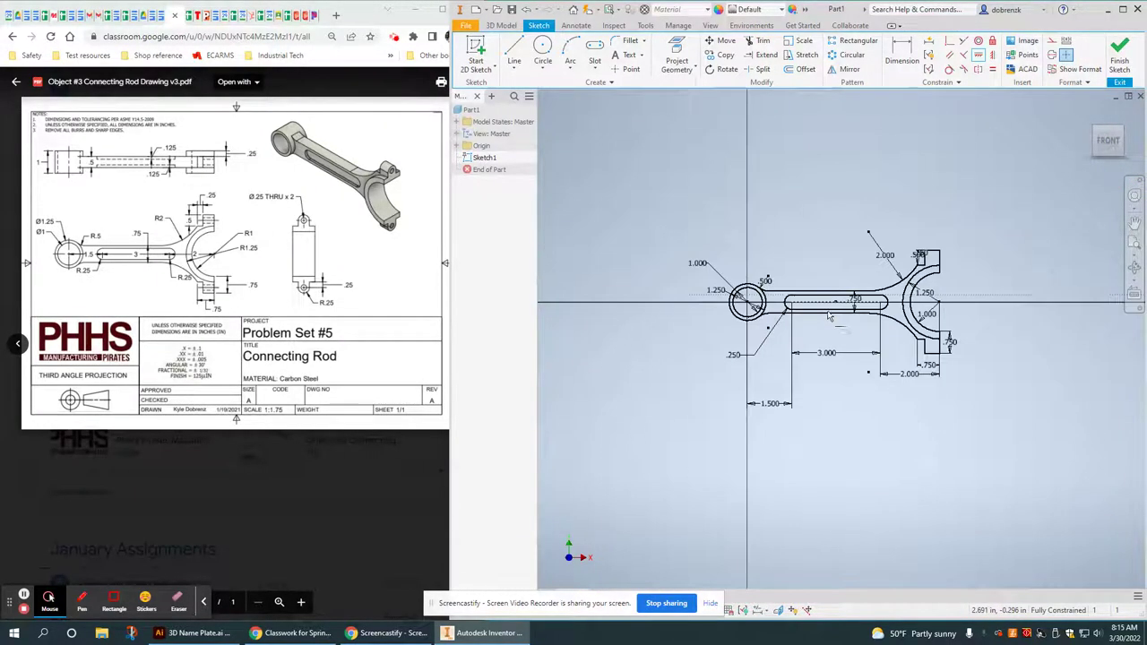
# Step: Set up an asymmetric extrusion of the connecting rod sketch with Distance A at .5 in
pyautogui.scroll(-3, 799, 292)
pyautogui.scroll(-4, 800, 296)
pyautogui.scroll(3, 818, 327)
pyautogui.moveTo(817, 327); pyautogui.dragTo(762, 300, button='middle')
pyautogui.scroll(3, 762, 300)
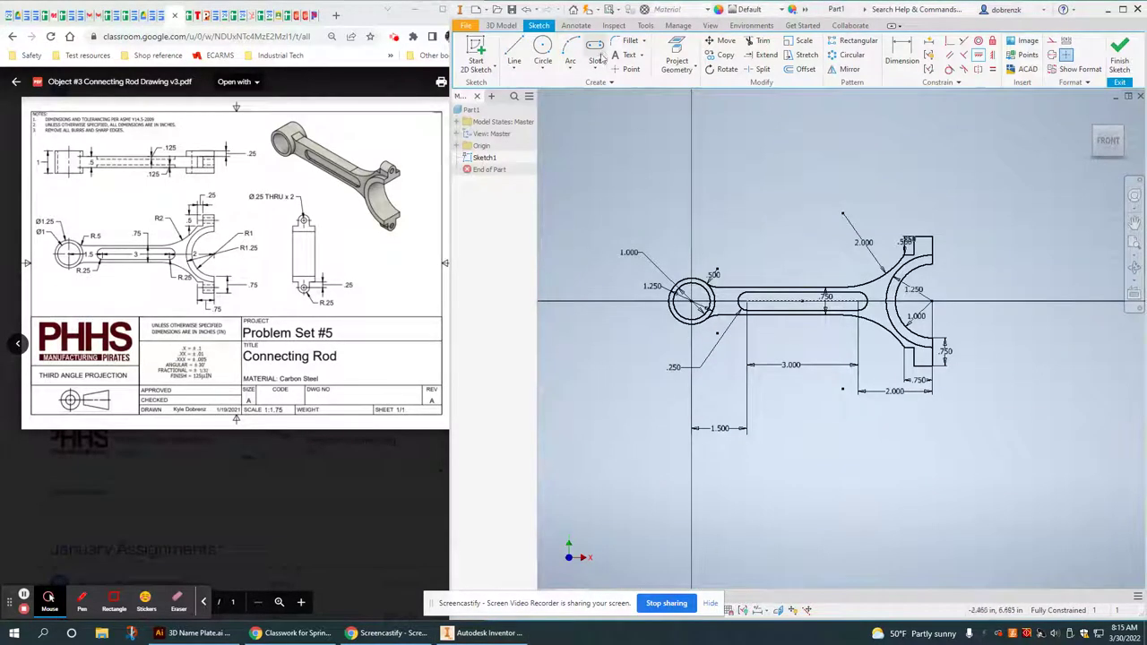
pyautogui.click(501, 25)
pyautogui.press('e')
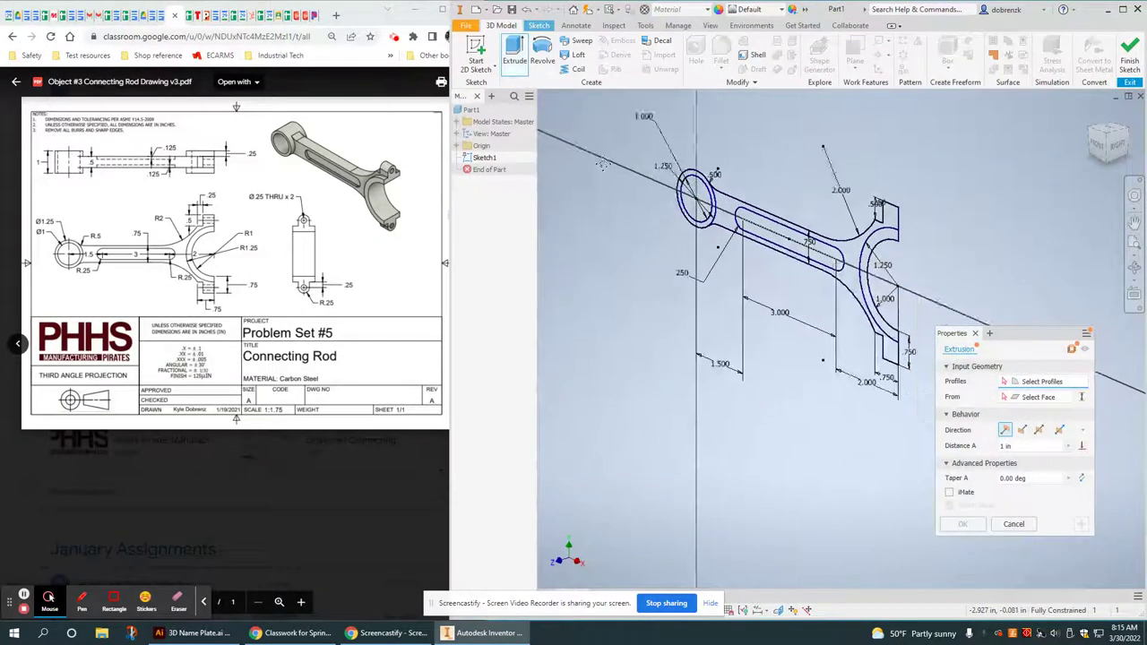
pyautogui.click(1060, 432)
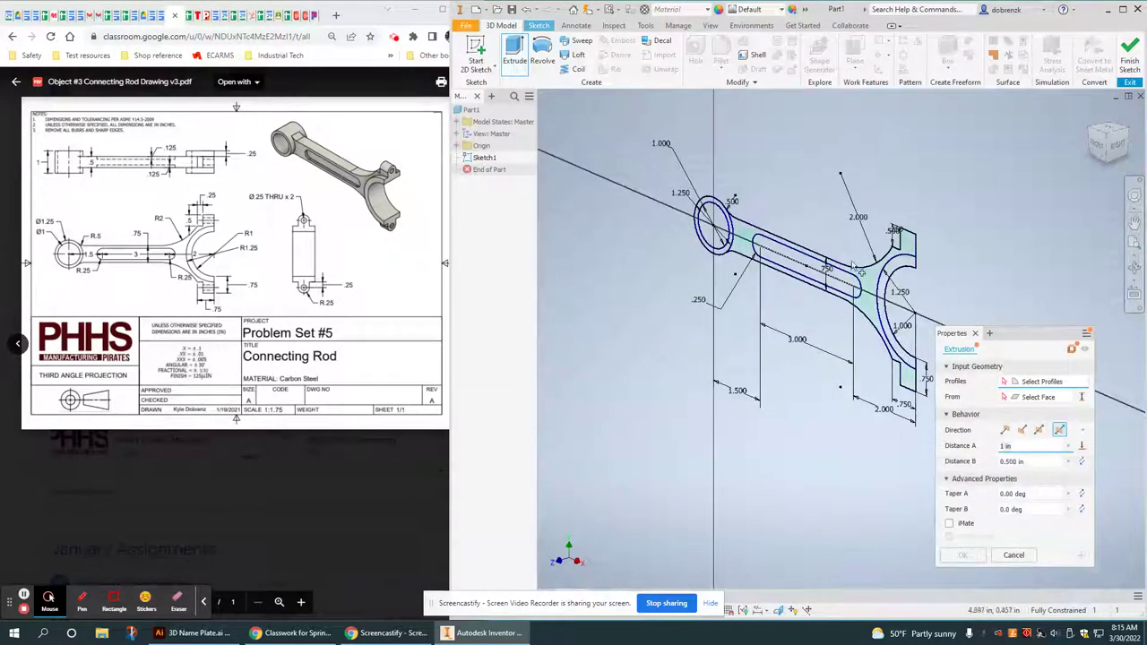
pyautogui.click(137, 177)
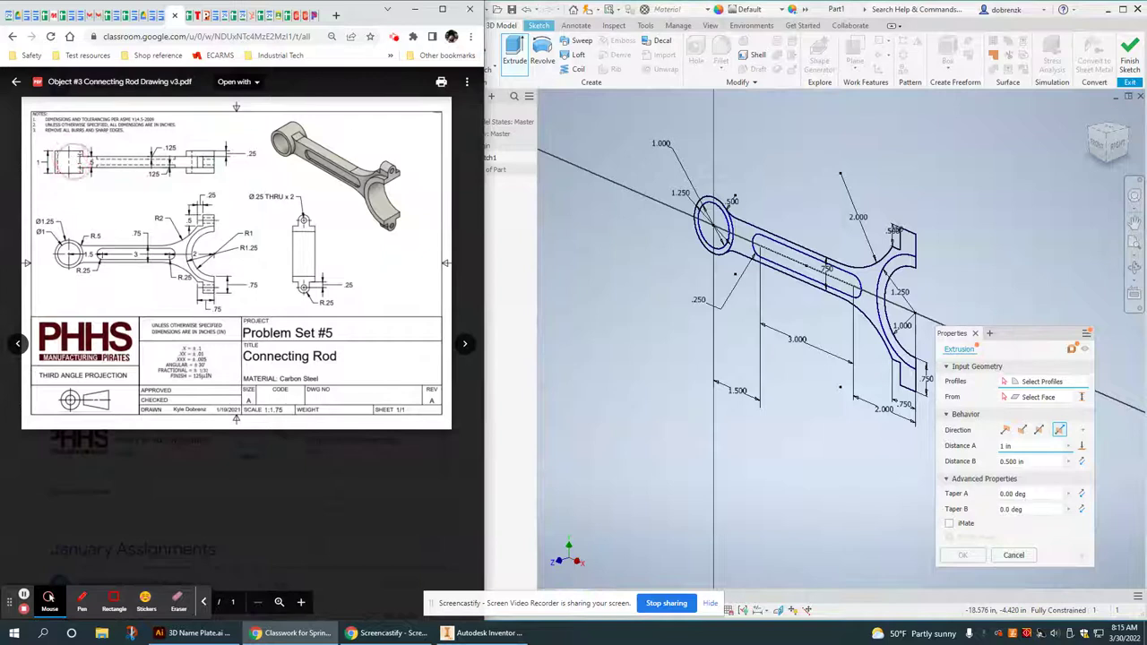
pyautogui.moveTo(1026, 448); pyautogui.dragTo(901, 435)
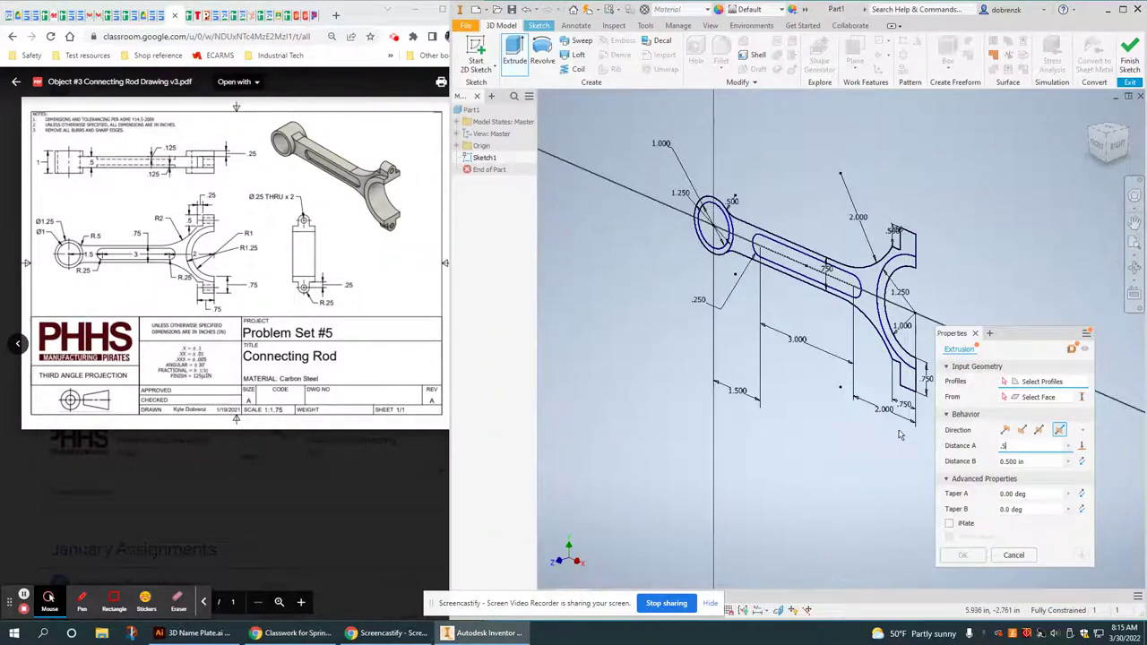
# Step: Extrude only the shank and lug profile, leaving out the slot, the round end and the inner fork ring
pyautogui.keyDown('shift'); pyautogui.moveTo(914, 253); pyautogui.dragTo(943, 240, button='middle'); pyautogui.keyUp('shift')
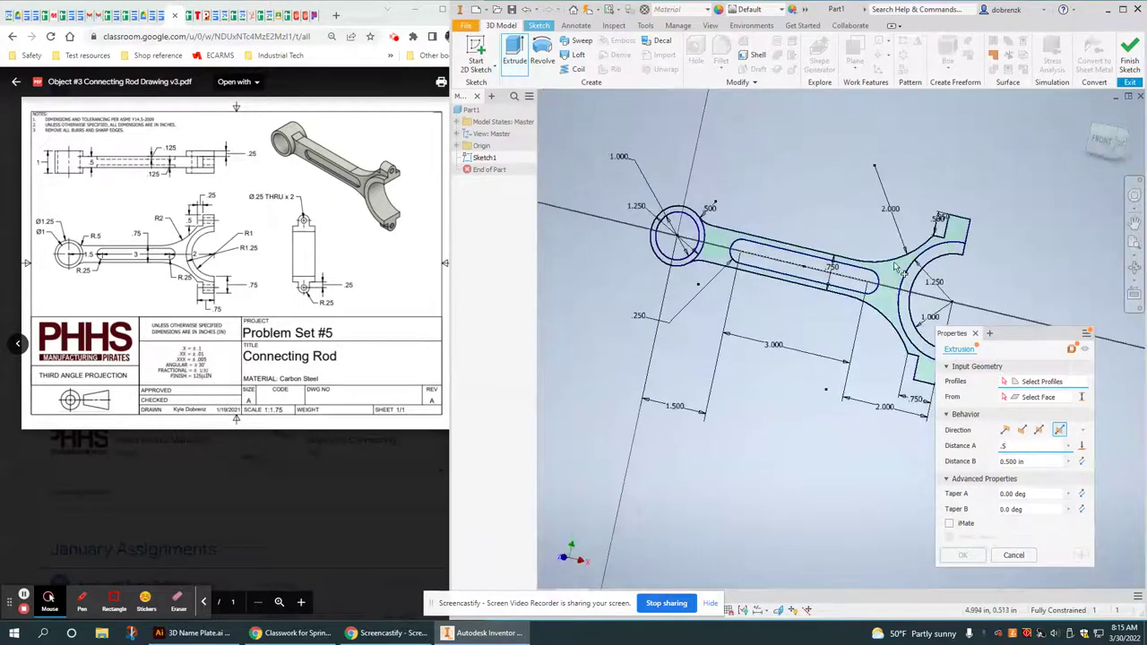
pyautogui.click(895, 267)
pyautogui.click(790, 262)
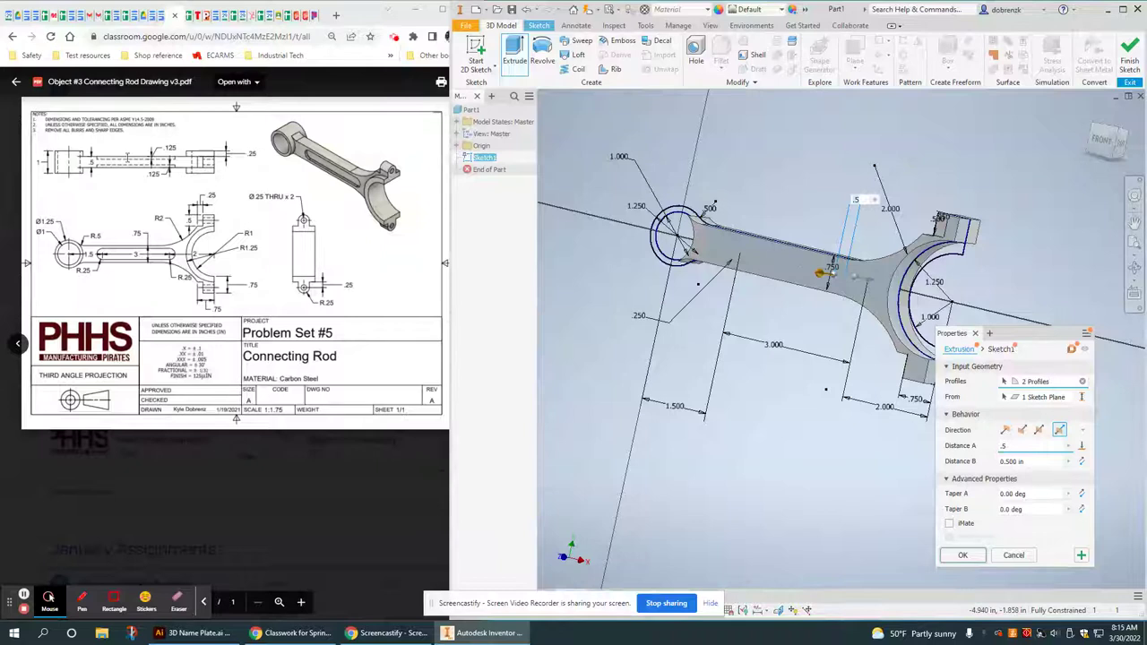
pyautogui.click(165, 267)
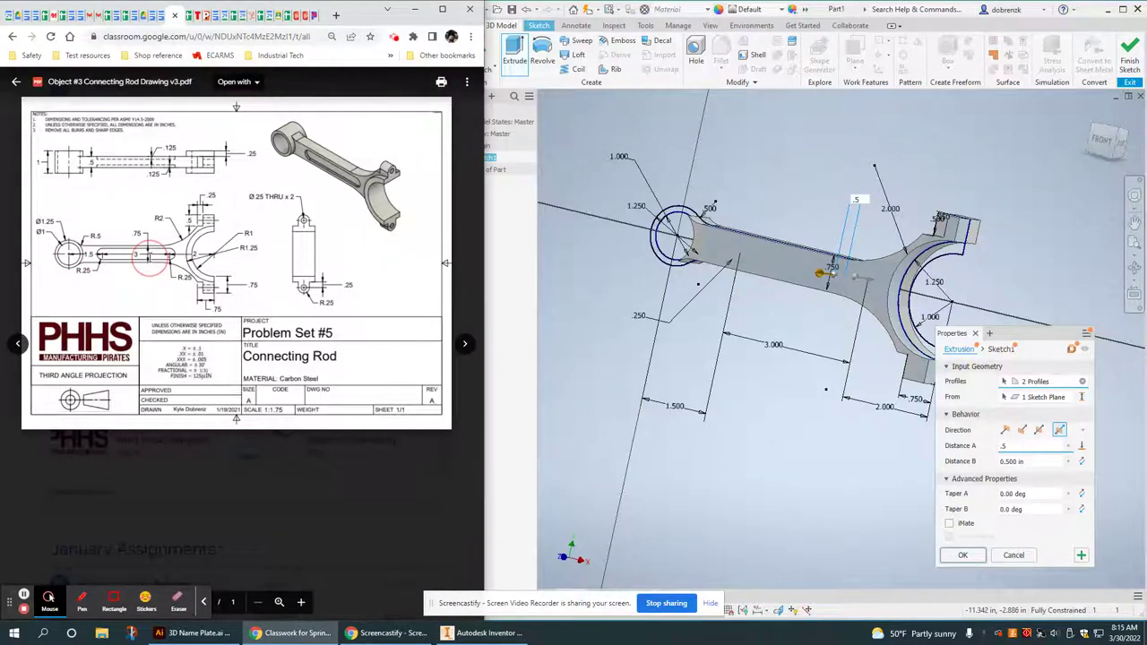
pyautogui.click(776, 255)
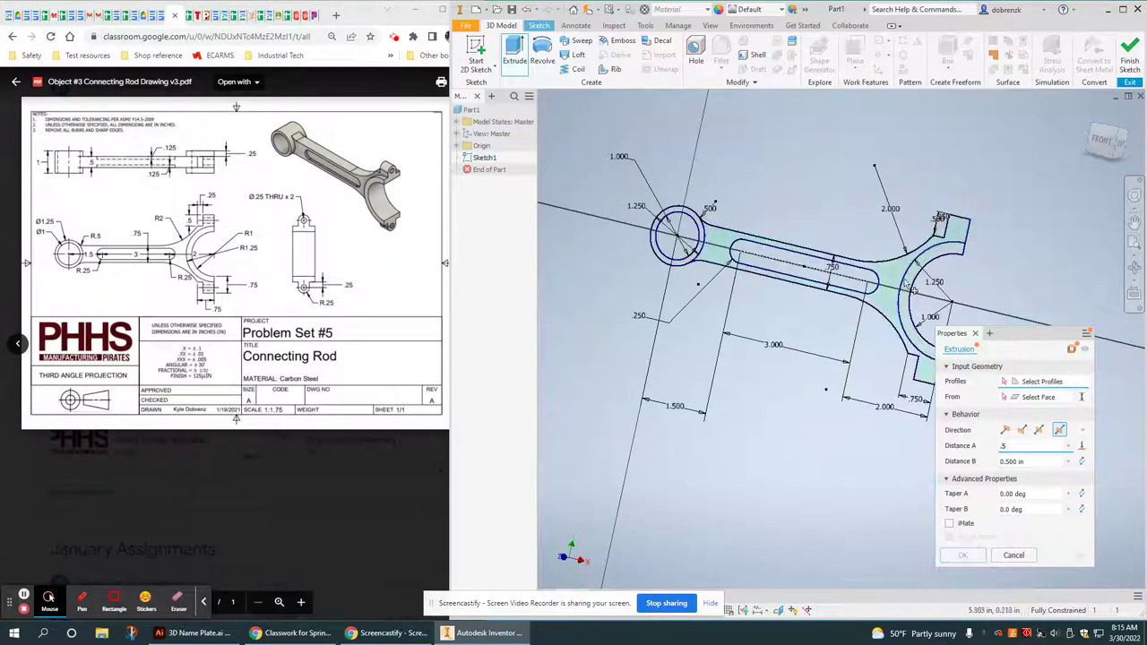
pyautogui.click(750, 259)
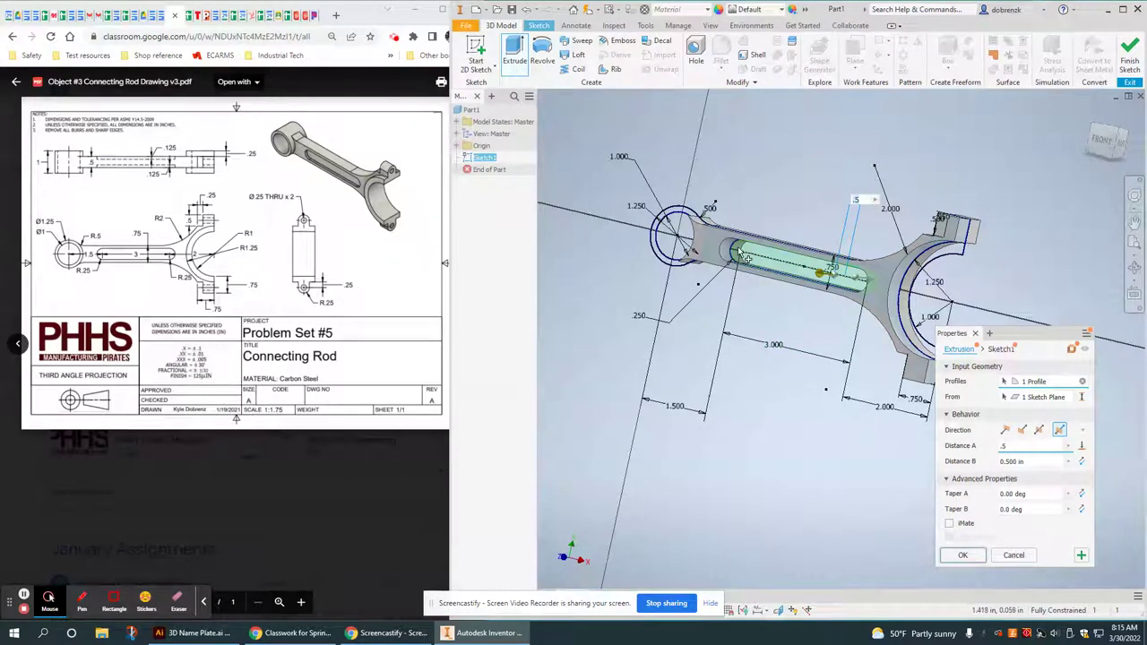
pyautogui.keyDown('shift'); pyautogui.moveTo(830, 299); pyautogui.dragTo(748, 287, button='middle'); pyautogui.keyUp('shift')
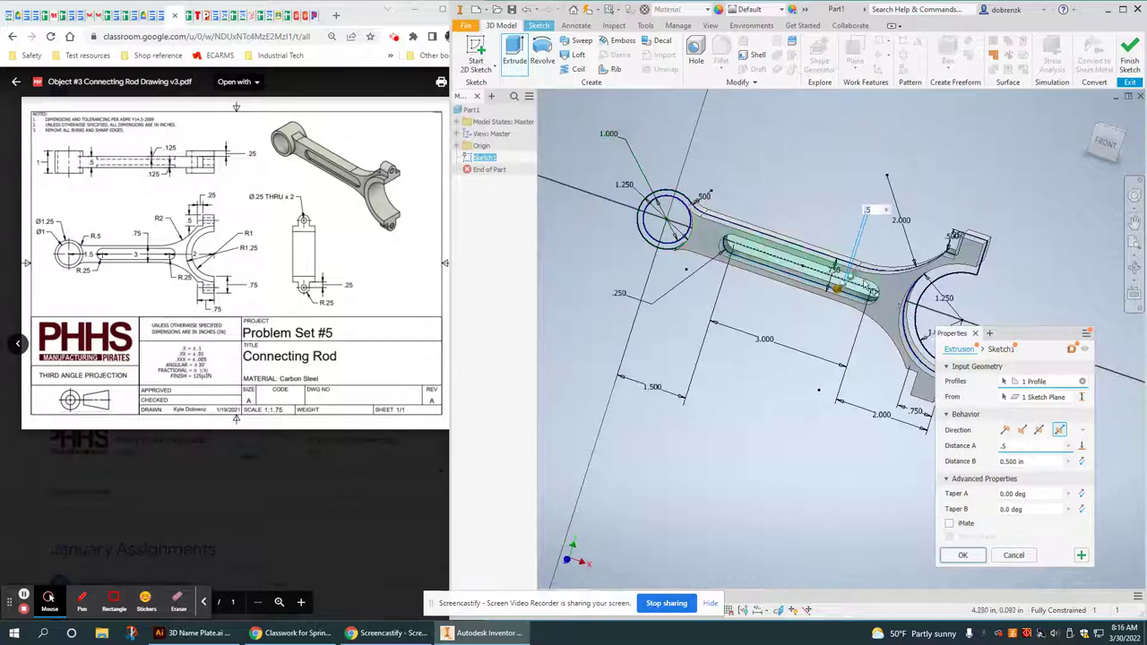
pyautogui.keyDown('shift'); pyautogui.moveTo(867, 286); pyautogui.dragTo(708, 226, button='middle'); pyautogui.keyUp('shift')
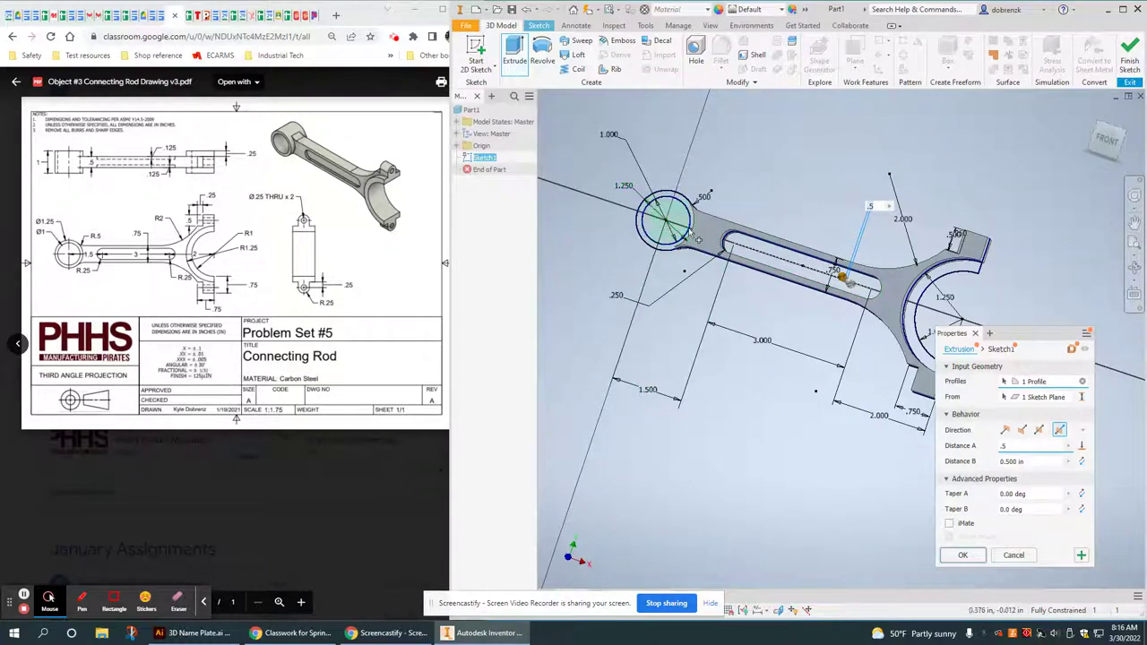
pyautogui.moveTo(912, 310); pyautogui.dragTo(887, 300, button='middle')
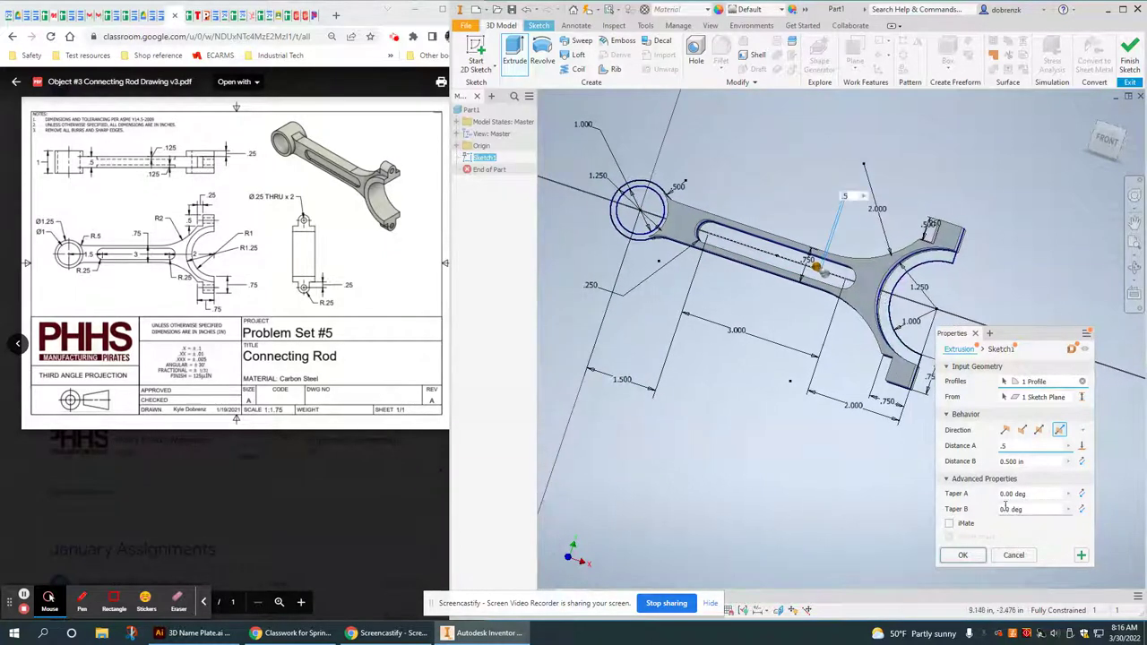
pyautogui.click(964, 555)
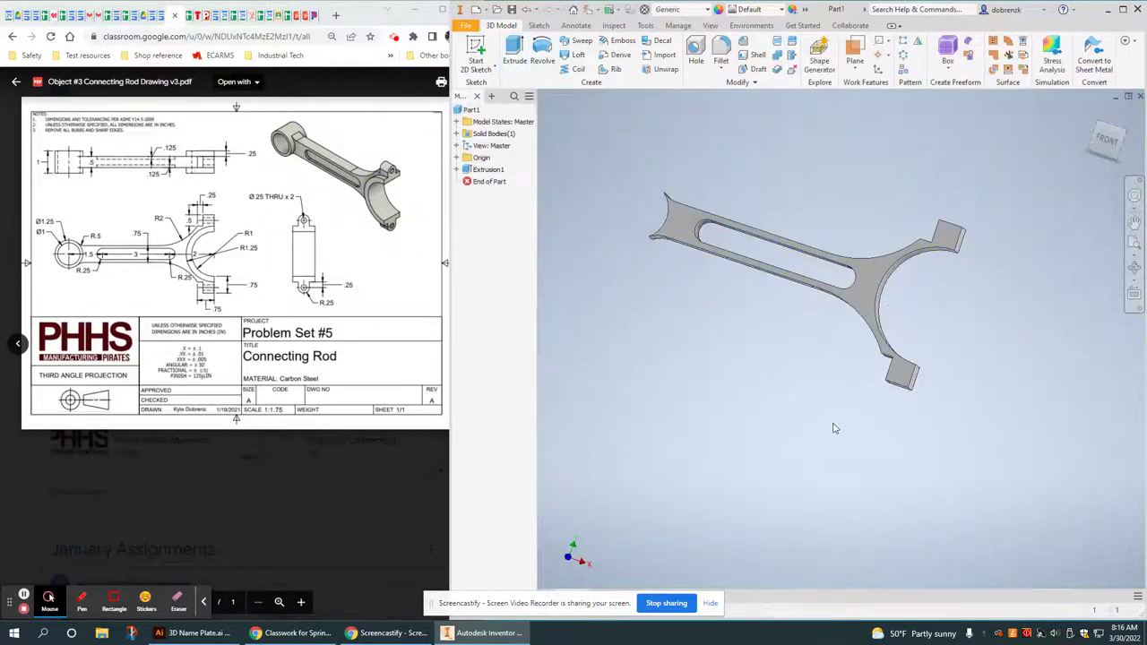
# Step: Make Sketch1 under Extrusion1 visible again
pyautogui.click(457, 169)
pyautogui.rightClick(493, 181)
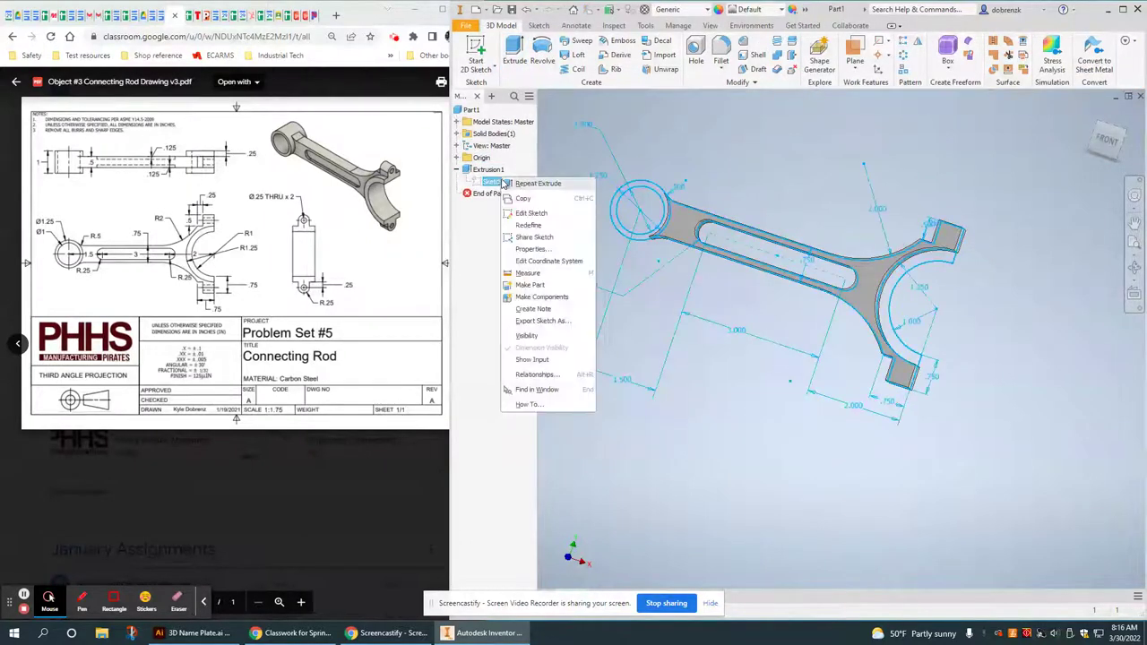
pyautogui.click(527, 335)
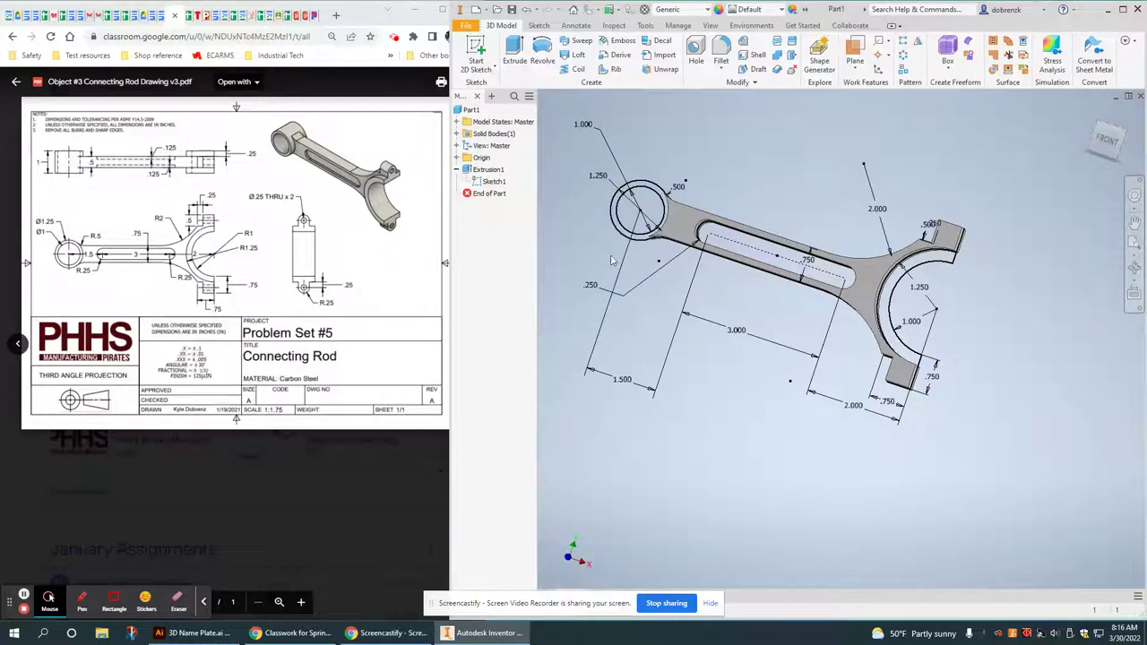
# Step: Start an extrusion with only the ring between the round end's two circles as its profile, checking thicknesses on the drawing
pyautogui.click(517, 49)
pyautogui.click(637, 206)
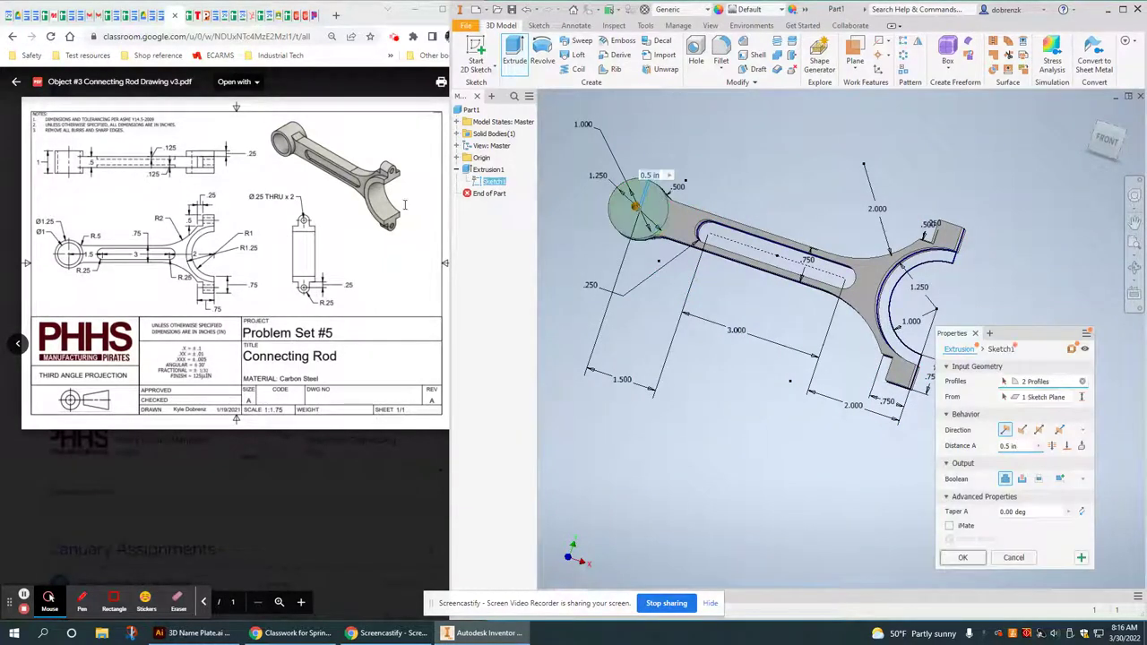
pyautogui.click(49, 166)
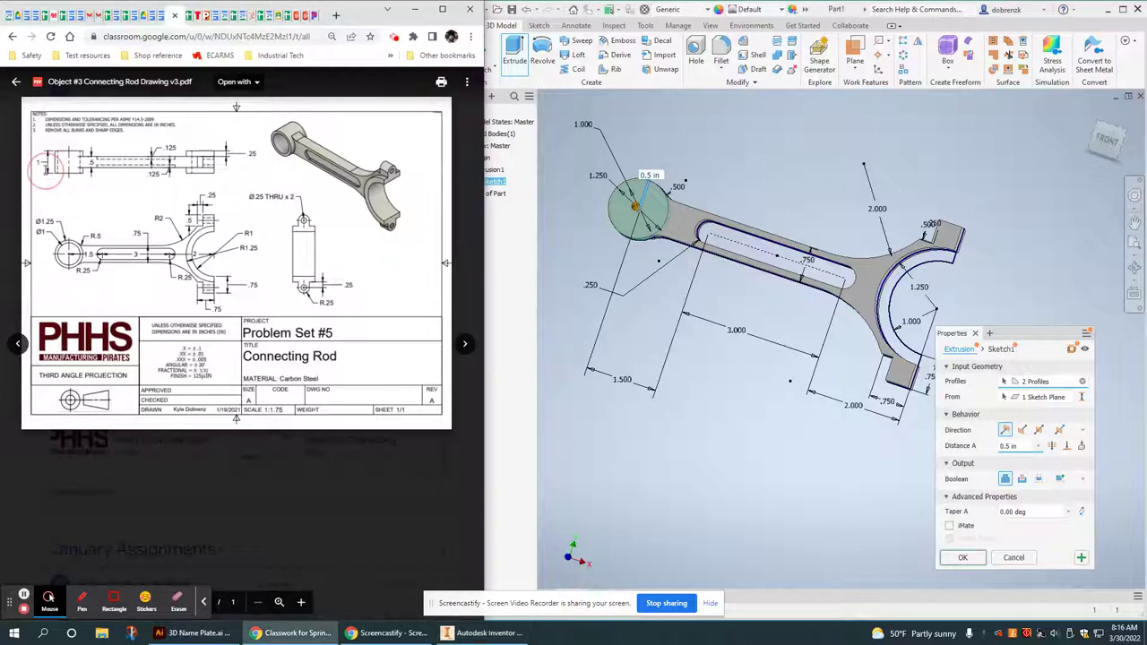
pyautogui.click(231, 154)
pyautogui.click(203, 170)
pyautogui.click(209, 169)
pyautogui.click(1082, 382)
pyautogui.scroll(-5, 636, 186)
pyautogui.click(676, 181)
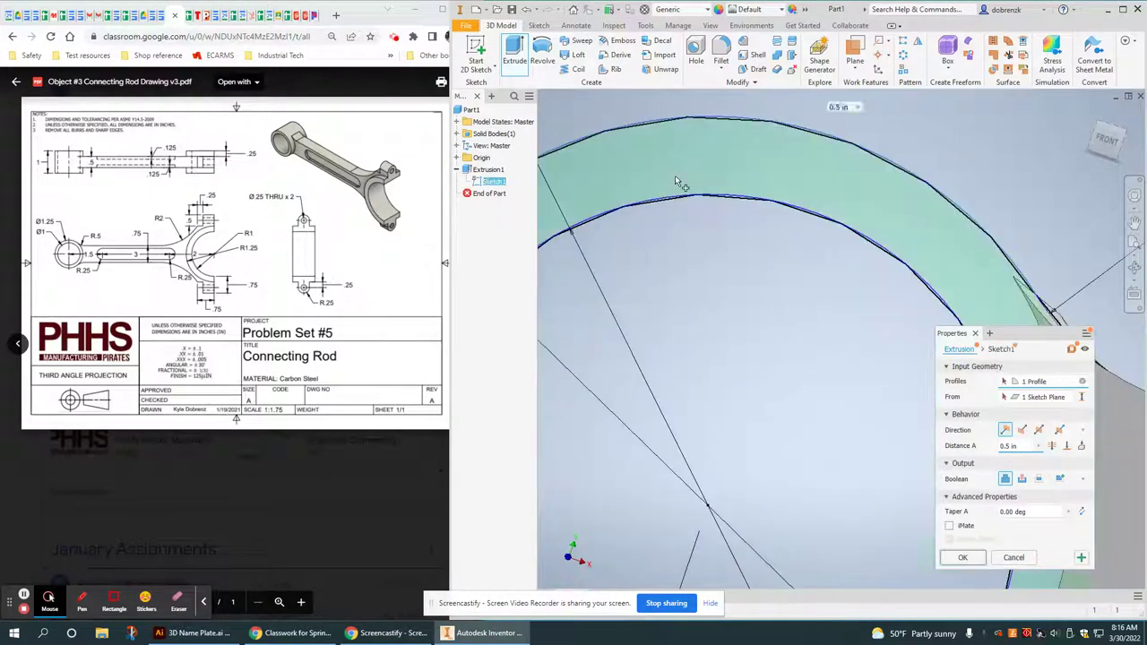
# Step: Extrude the round end's ring and the inner fork ring symmetrically by 1 in
pyautogui.scroll(-5, 679, 183)
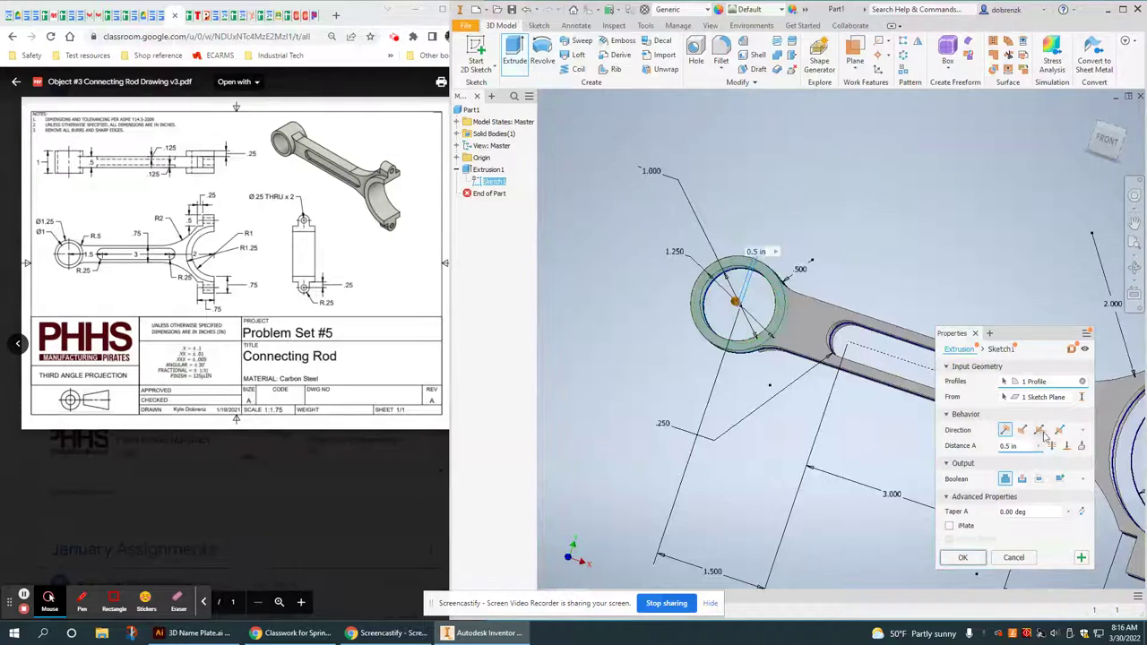
pyautogui.click(1039, 431)
pyautogui.write('1')
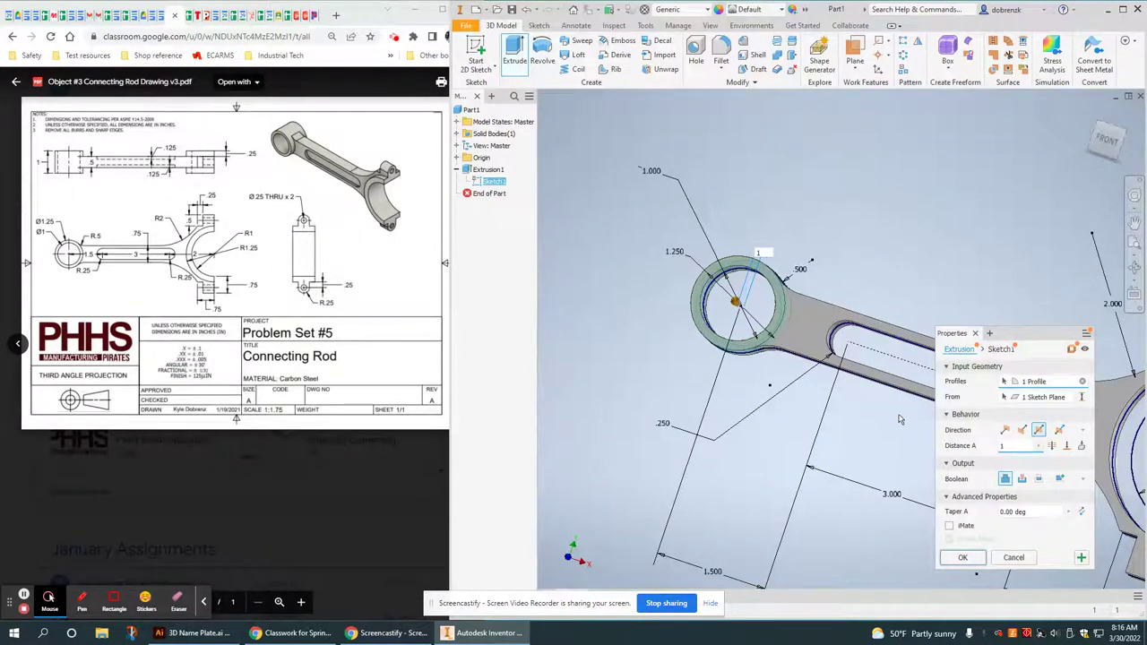
pyautogui.moveTo(868, 443); pyautogui.dragTo(606, 300, button='middle')
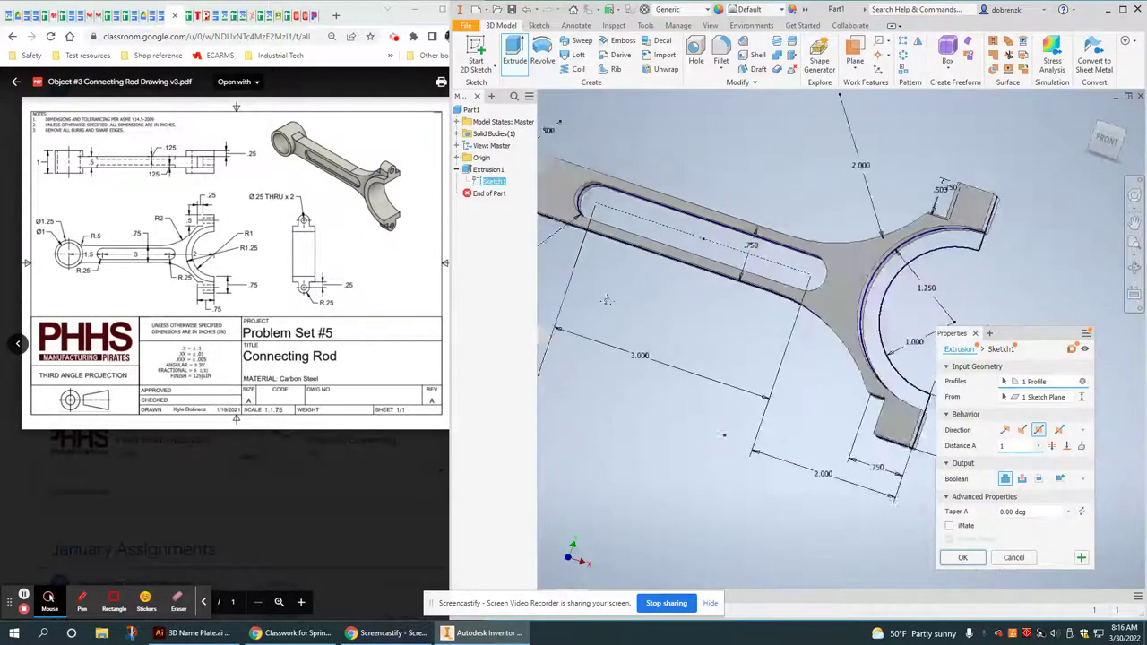
pyautogui.click(964, 245)
pyautogui.scroll(5, 811, 331)
pyautogui.keyDown('shift'); pyautogui.moveTo(813, 330); pyautogui.dragTo(753, 349, button='middle'); pyautogui.keyUp('shift')
pyautogui.click(961, 559)
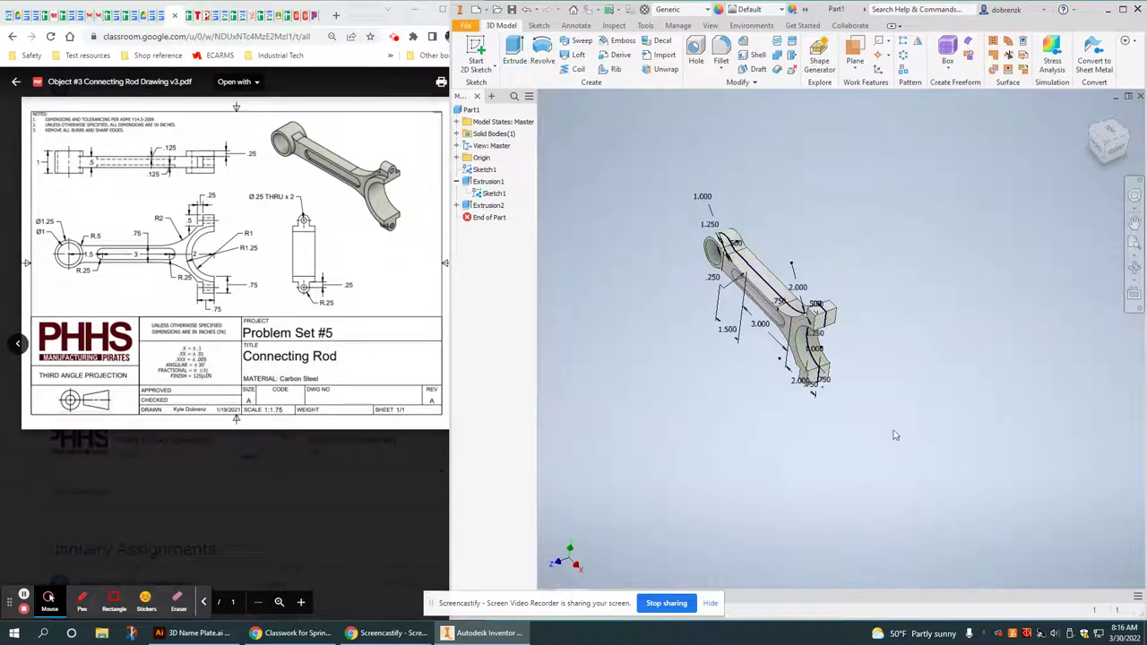
# Step: Edit Extrusion1 to run symmetrically about the sketch plane with a 0.5 in distance
pyautogui.scroll(5, 742, 283)
pyautogui.scroll(-3, 742, 283)
pyautogui.doubleClick(497, 183)
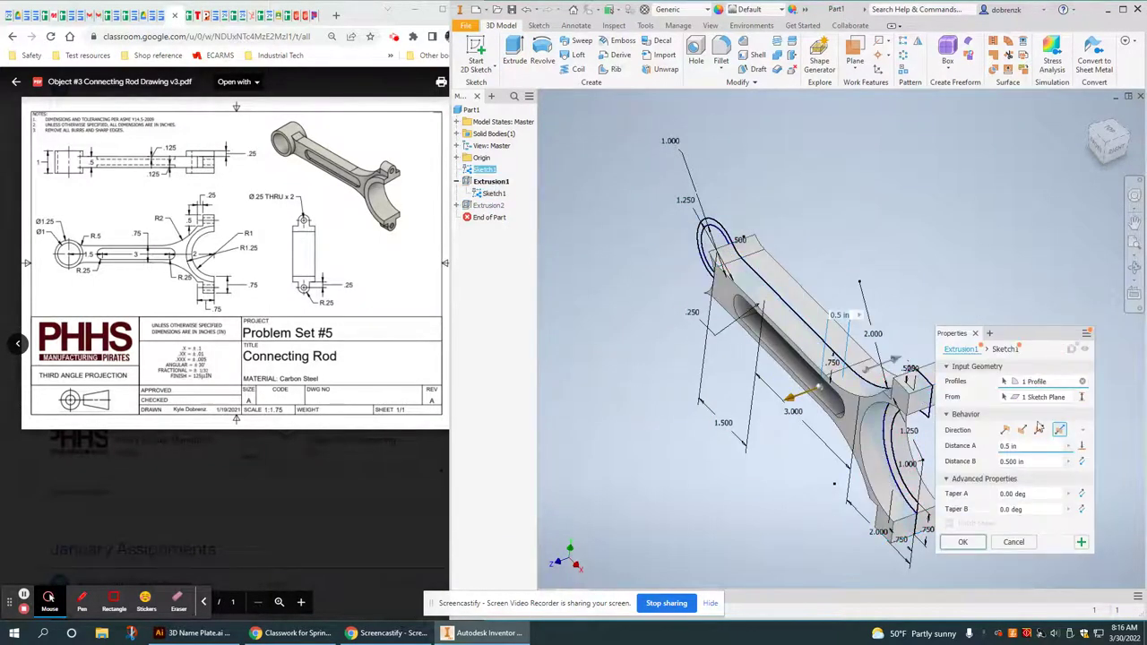
pyautogui.click(1038, 431)
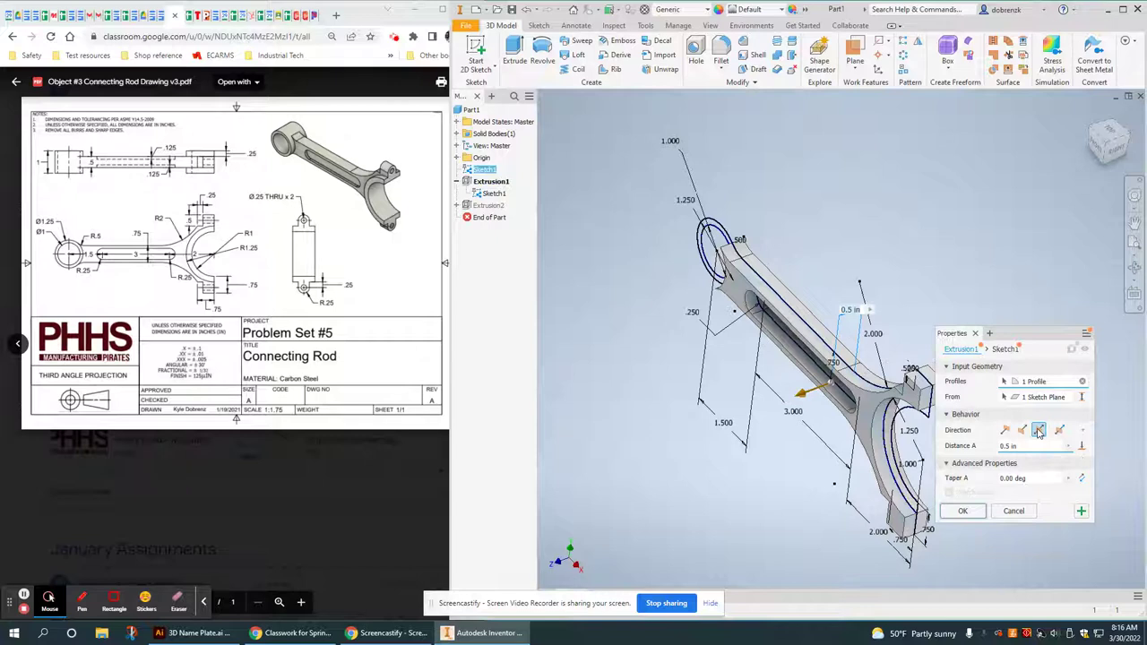
pyautogui.click(963, 511)
pyautogui.keyDown('shift'); pyautogui.moveTo(982, 511); pyautogui.dragTo(1045, 414, button='middle'); pyautogui.keyUp('shift')
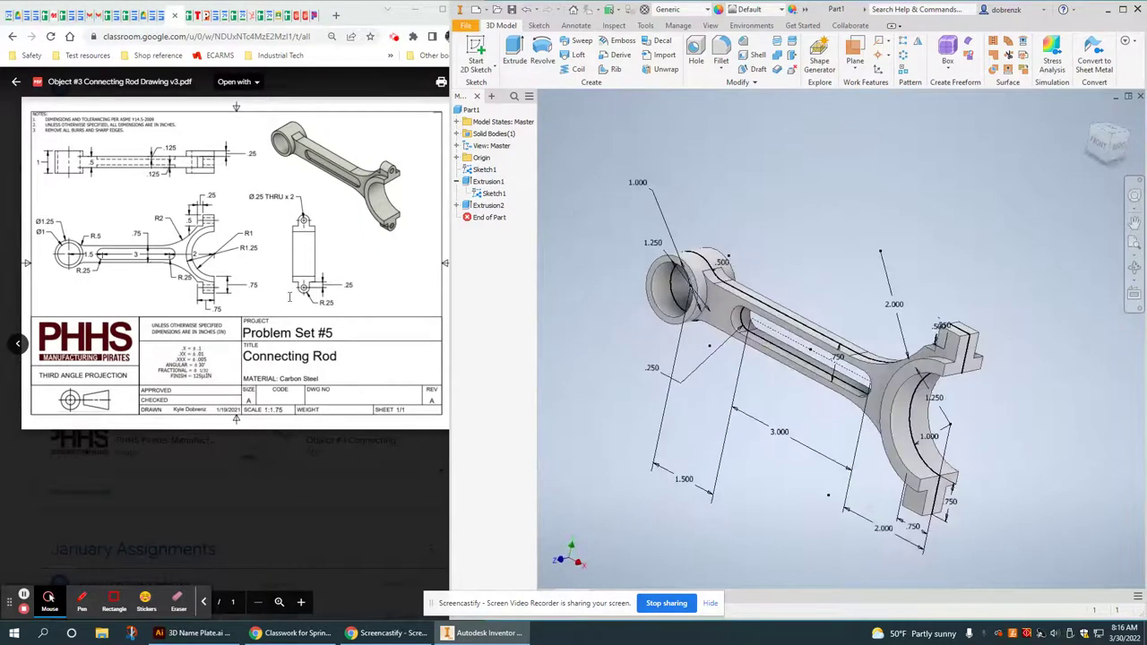
# Step: Check the slot web on the drawing and extrude the slot region symmetrically by .25 in
pyautogui.click(83, 163)
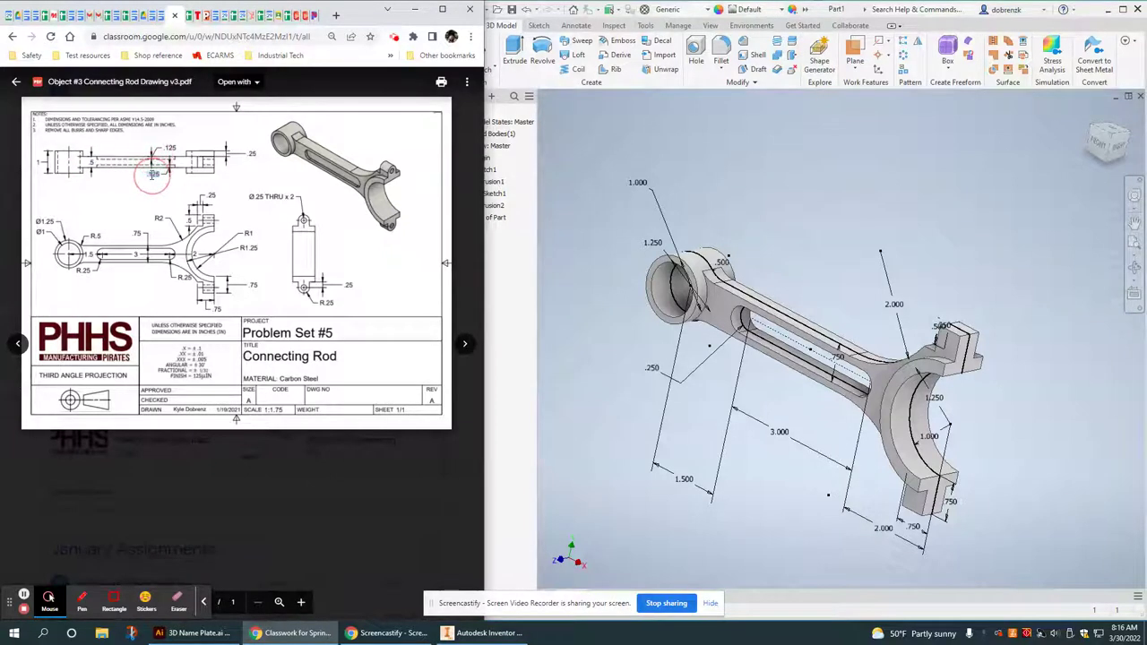
pyautogui.click(827, 199)
pyautogui.click(516, 54)
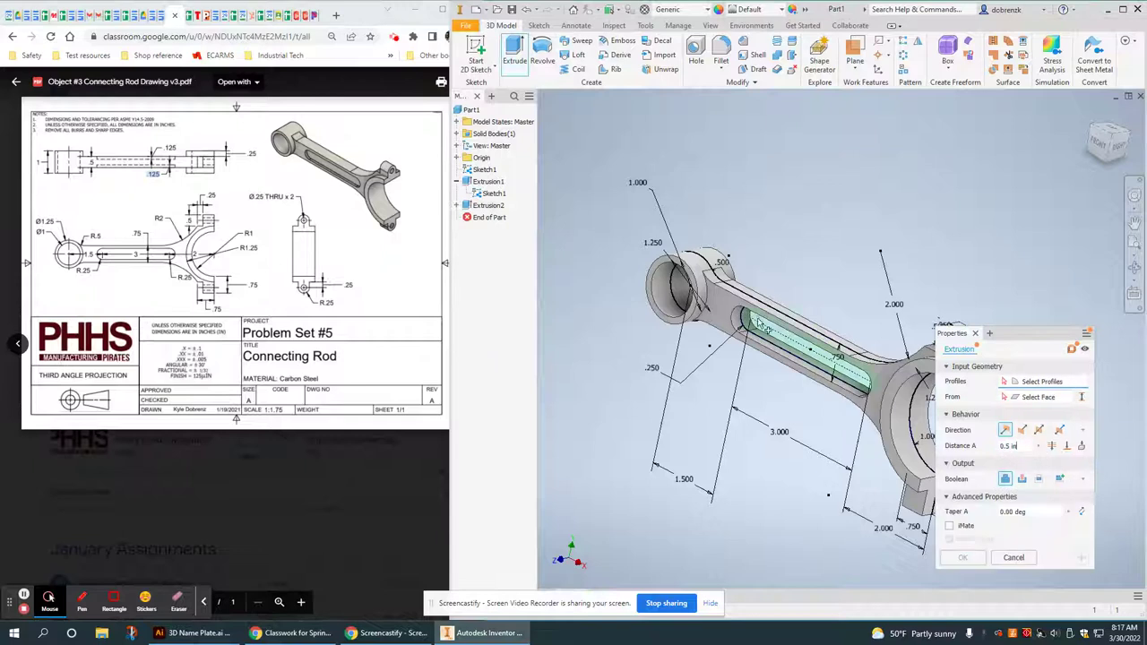
pyautogui.click(778, 341)
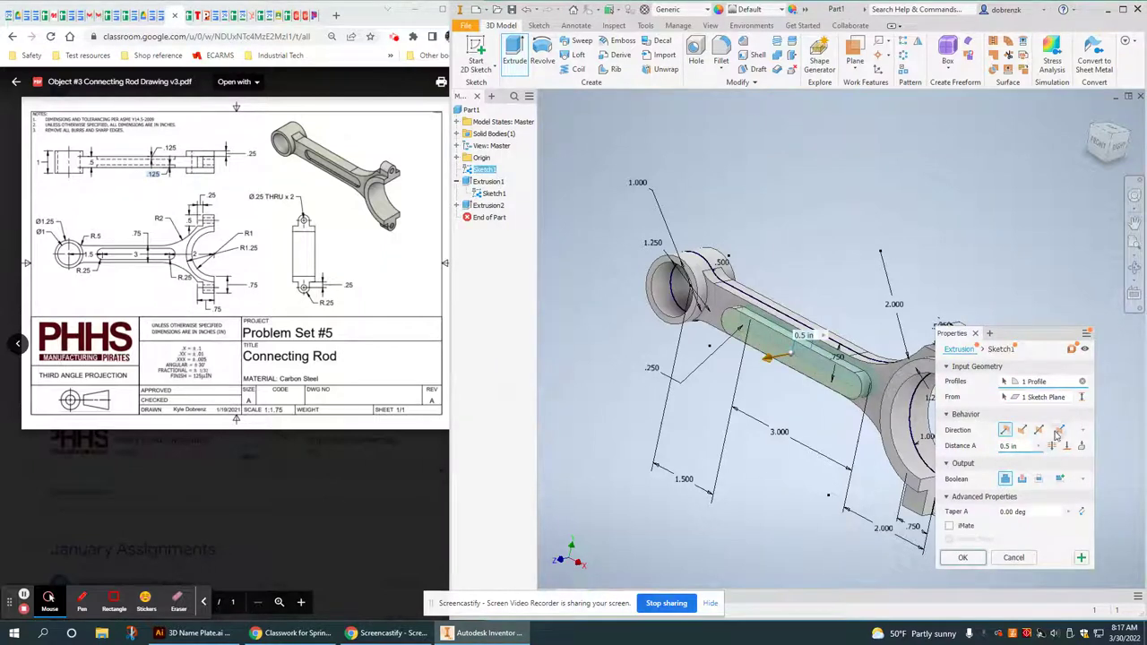
pyautogui.click(1039, 430)
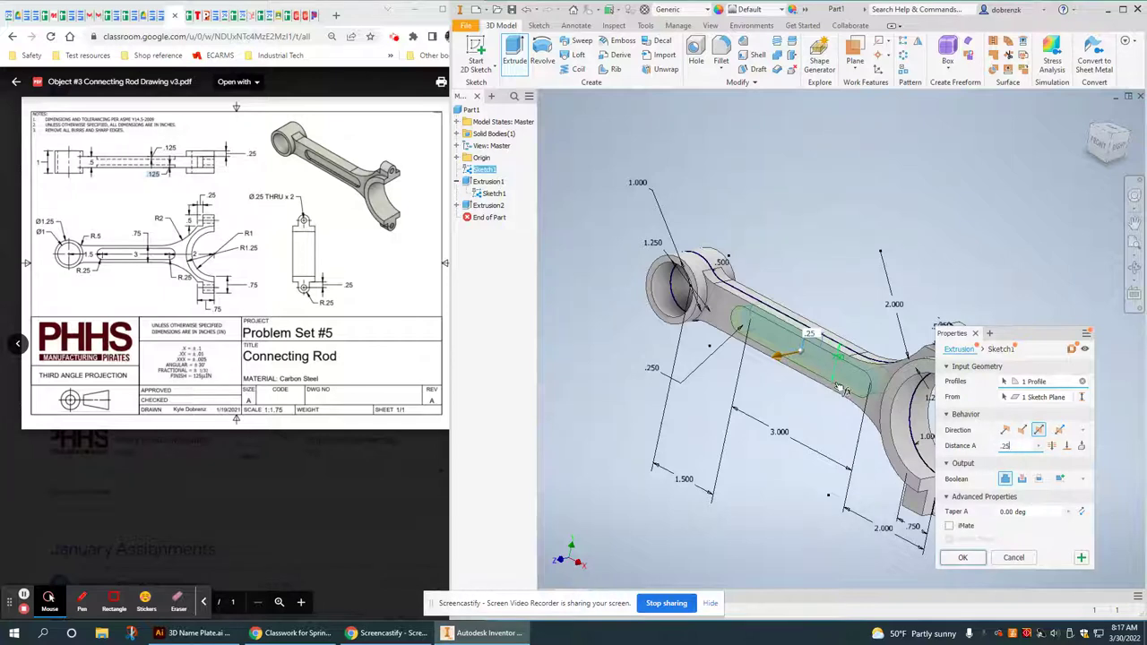
pyautogui.click(963, 557)
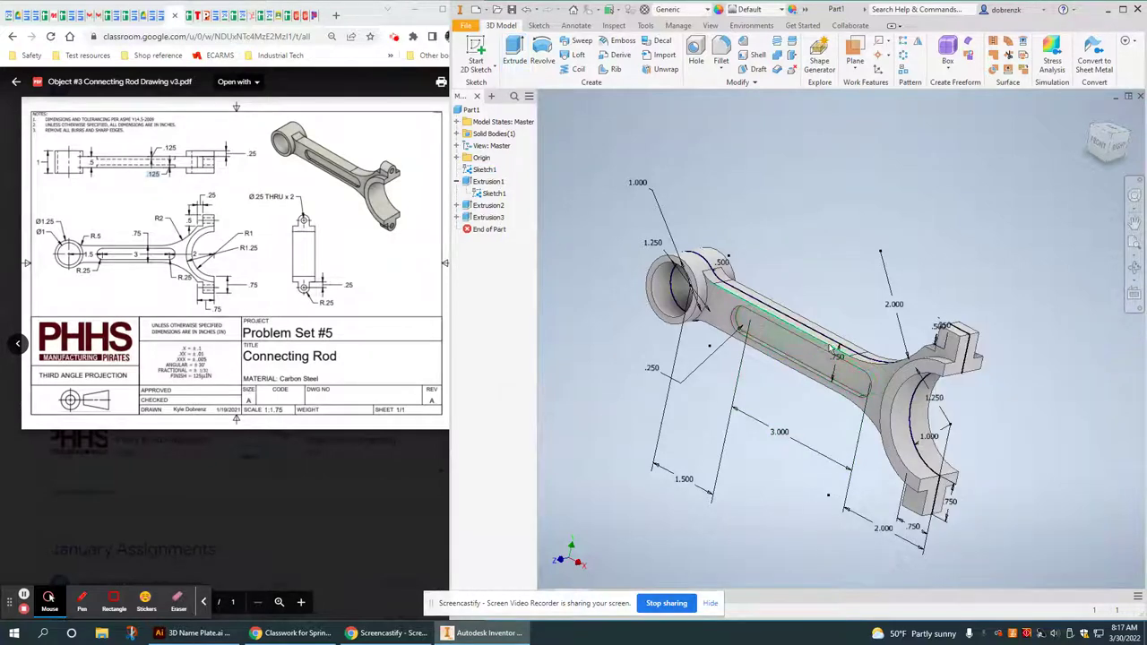
# Step: Hide Sketch1 and its dimensions in the model view
pyautogui.keyDown('shift'); pyautogui.moveTo(834, 350); pyautogui.dragTo(762, 341, button='middle'); pyautogui.keyUp('shift')
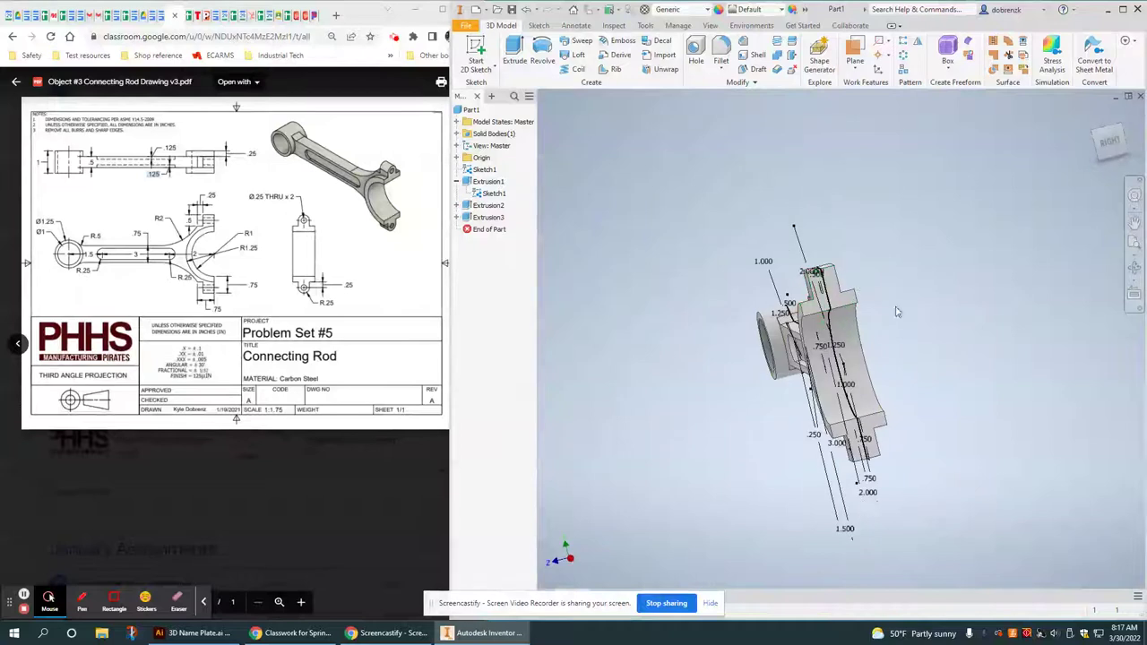
pyautogui.click(821, 276)
pyautogui.moveTo(853, 340)
pyautogui.keyDown('shift'); pyautogui.mouseDown(button='middle')
pyautogui.moveTo(910, 330)
pyautogui.moveTo(872, 339)
pyautogui.mouseUp(button='middle'); pyautogui.keyUp('shift')
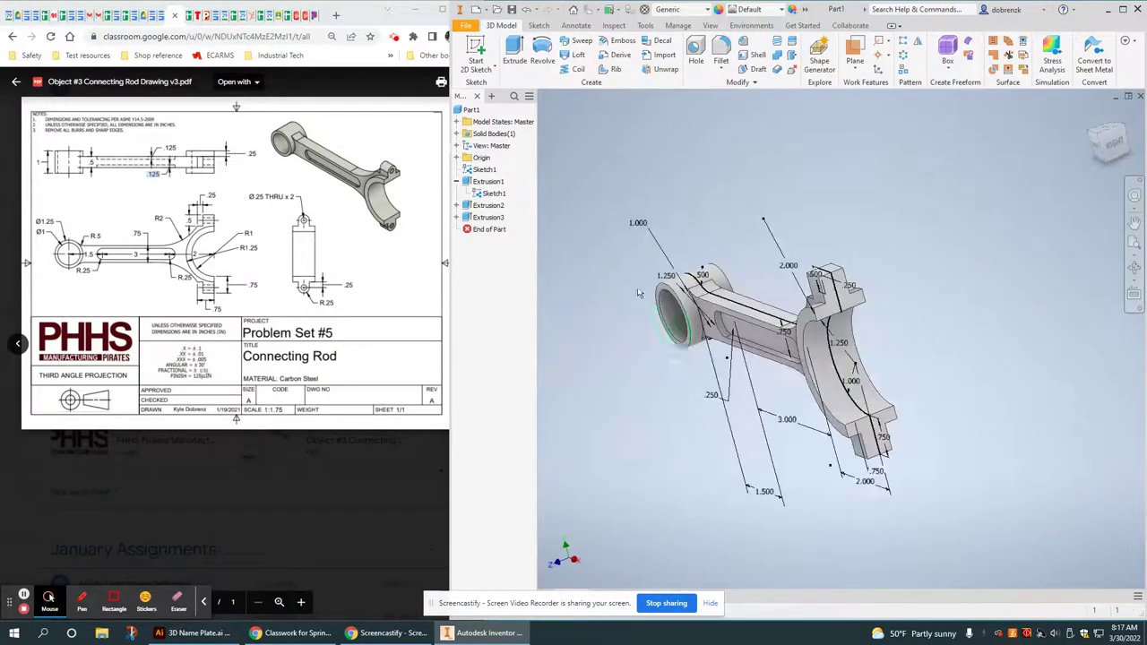
pyautogui.rightClick(486, 180)
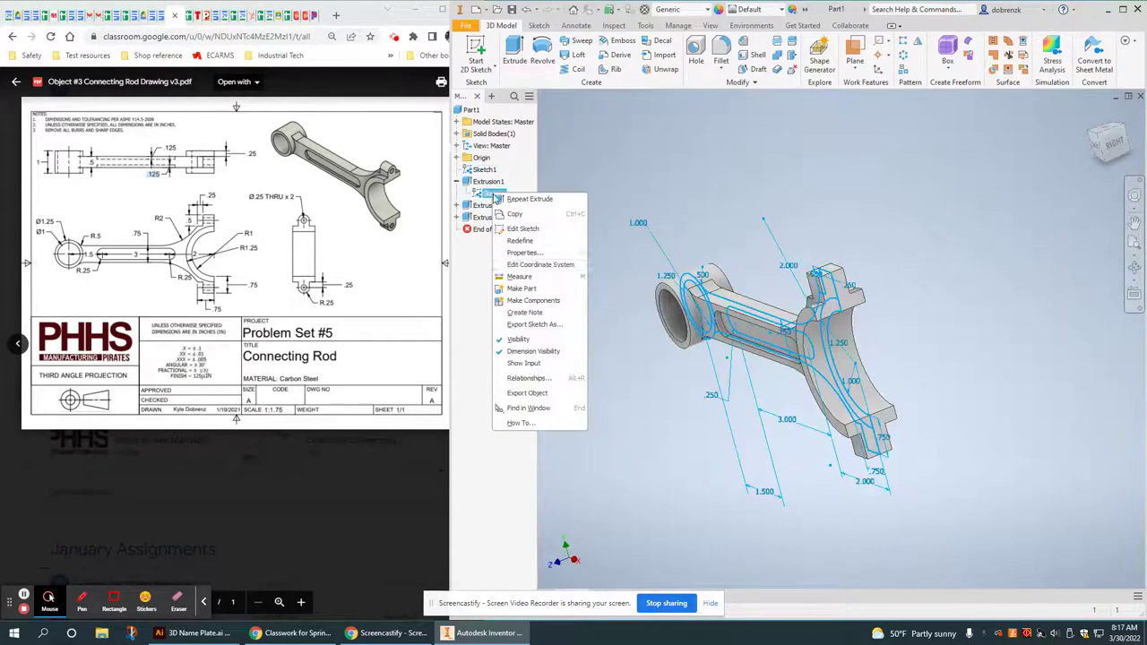
pyautogui.click(538, 344)
# Step: Start a new sketch on the end face of the fork's upper lug
pyautogui.moveTo(910, 321)
pyautogui.keyDown('shift'); pyautogui.mouseDown(button='middle')
pyautogui.moveTo(866, 307)
pyautogui.moveTo(894, 323)
pyautogui.moveTo(858, 326)
pyautogui.mouseUp(button='middle'); pyautogui.keyUp('shift')
pyautogui.click(490, 65)
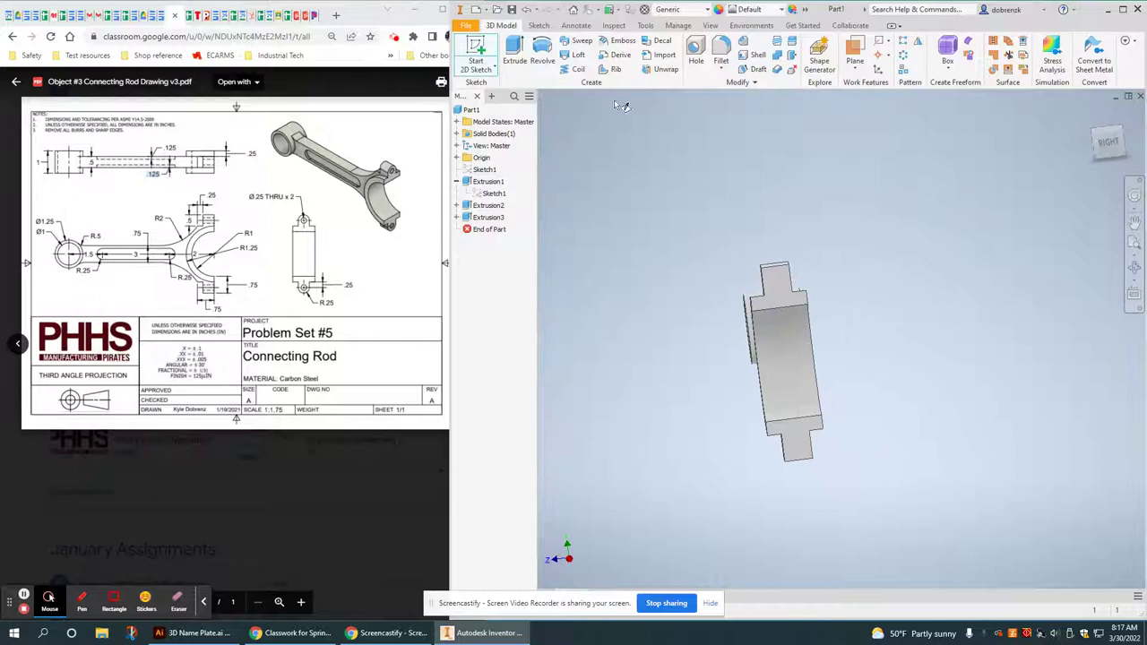
pyautogui.click(786, 281)
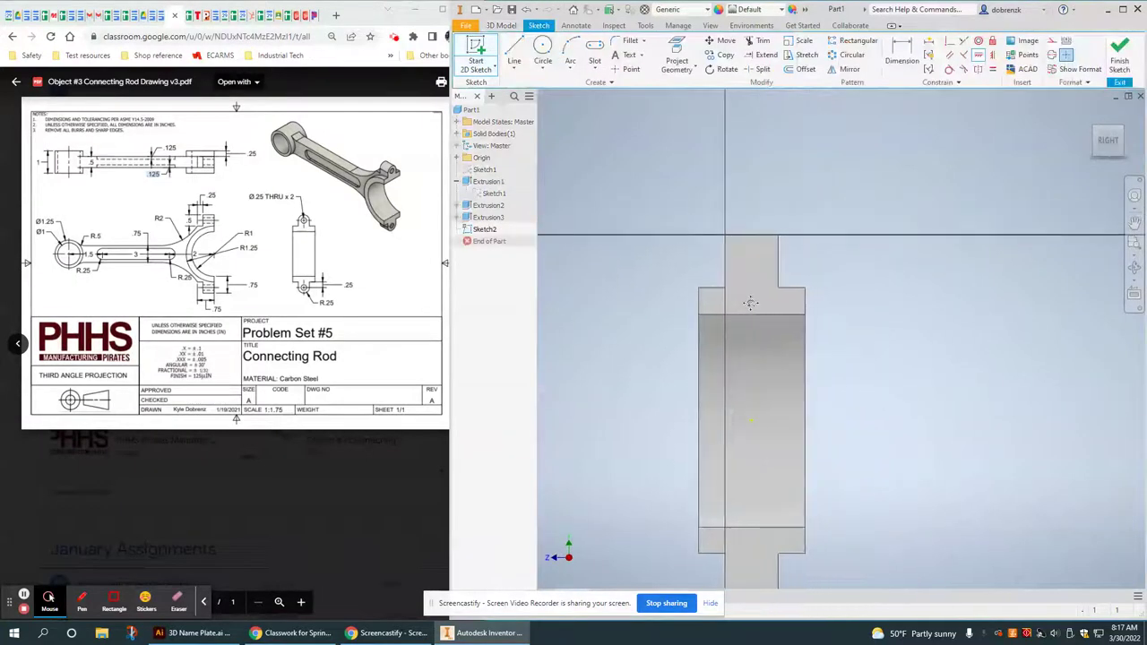
# Step: Draw a circle about 0.2 in across, centered on the upper lug, and a similar one centered on the lower lug
pyautogui.click(546, 47)
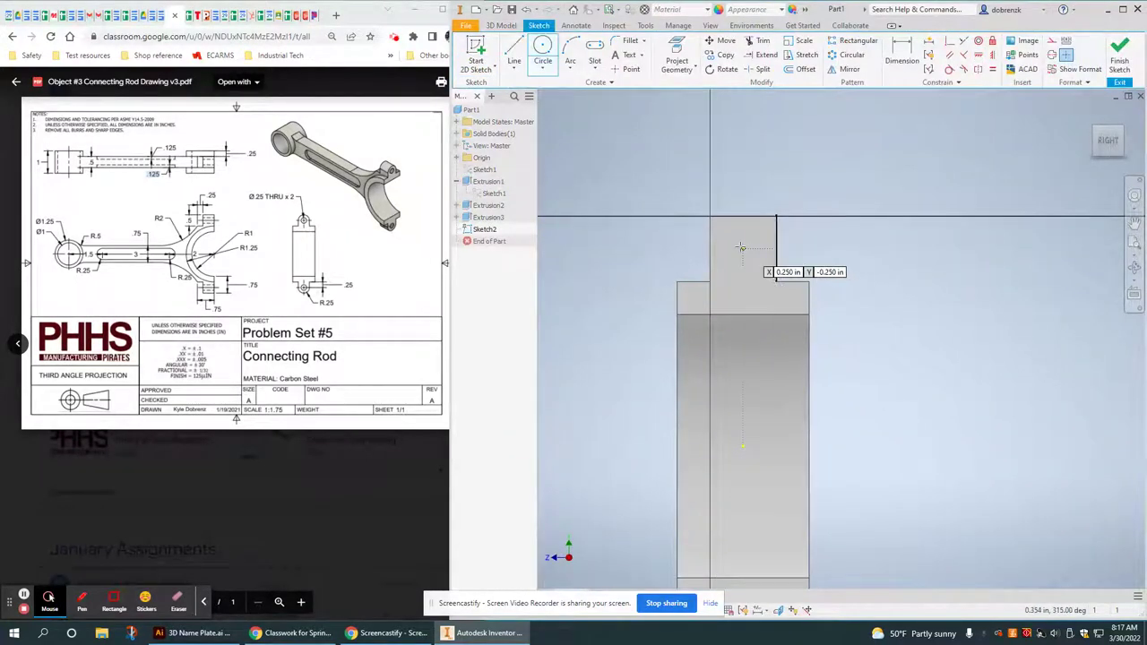
pyautogui.click(743, 248)
pyautogui.click(755, 242)
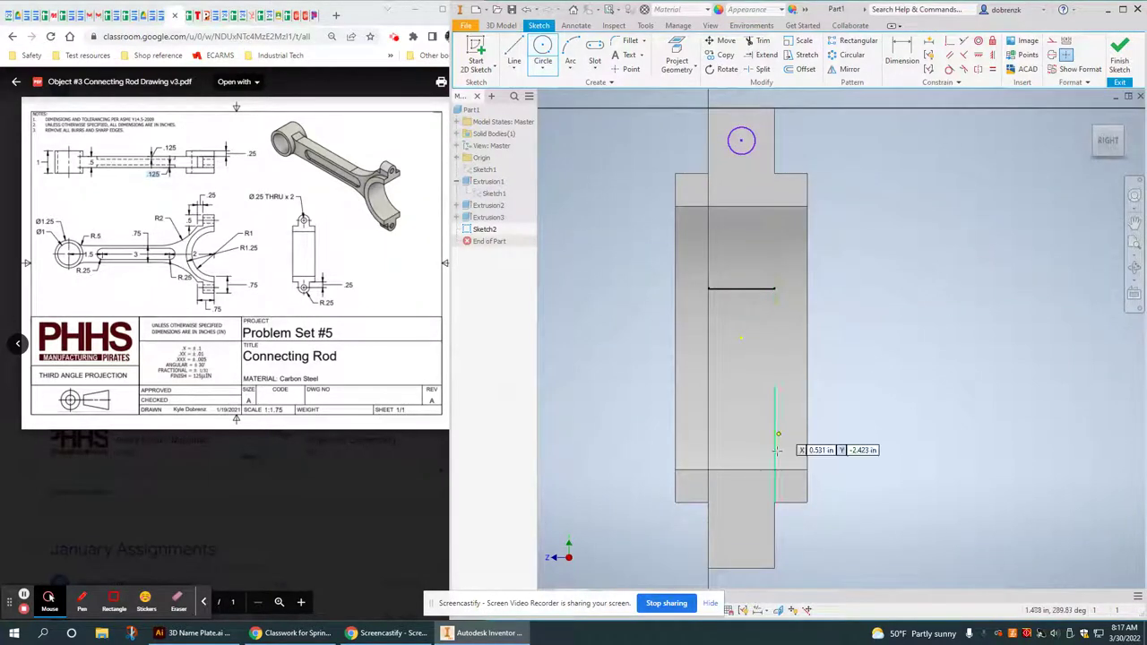
pyautogui.click(742, 534)
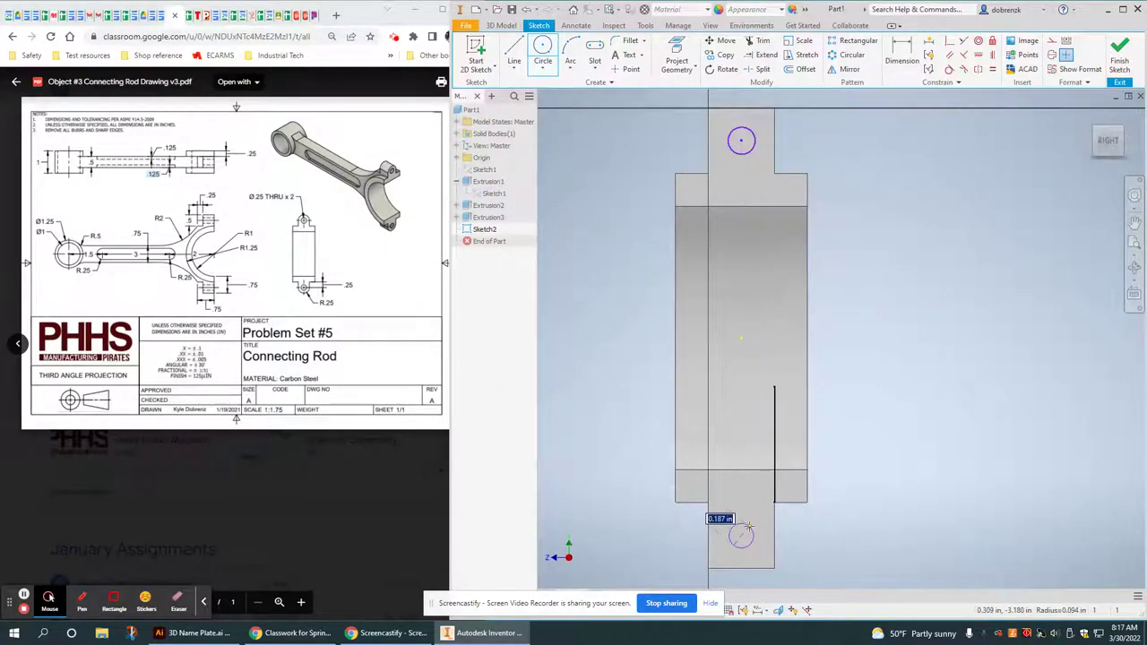
pyautogui.click(751, 527)
pyautogui.moveTo(767, 290); pyautogui.dragTo(753, 330, button='middle')
# Step: Draw a 0.25 in radius arc around each lug circle, spanning the lug's width and touching its outer edge
pyautogui.click(570, 55)
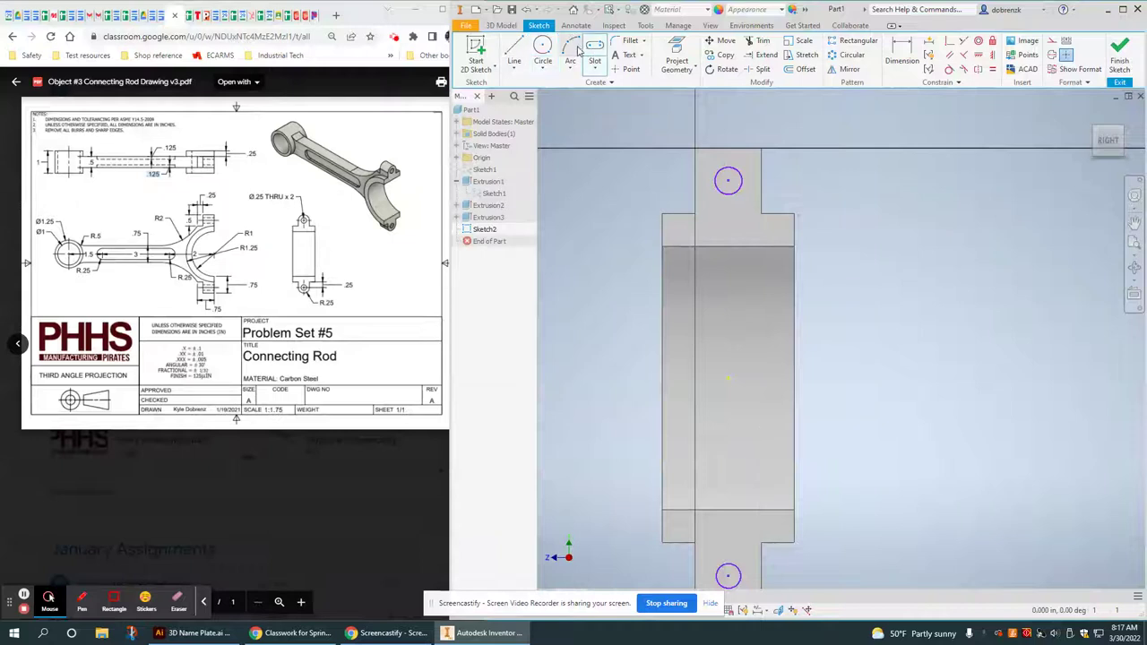
pyautogui.click(696, 182)
pyautogui.click(761, 182)
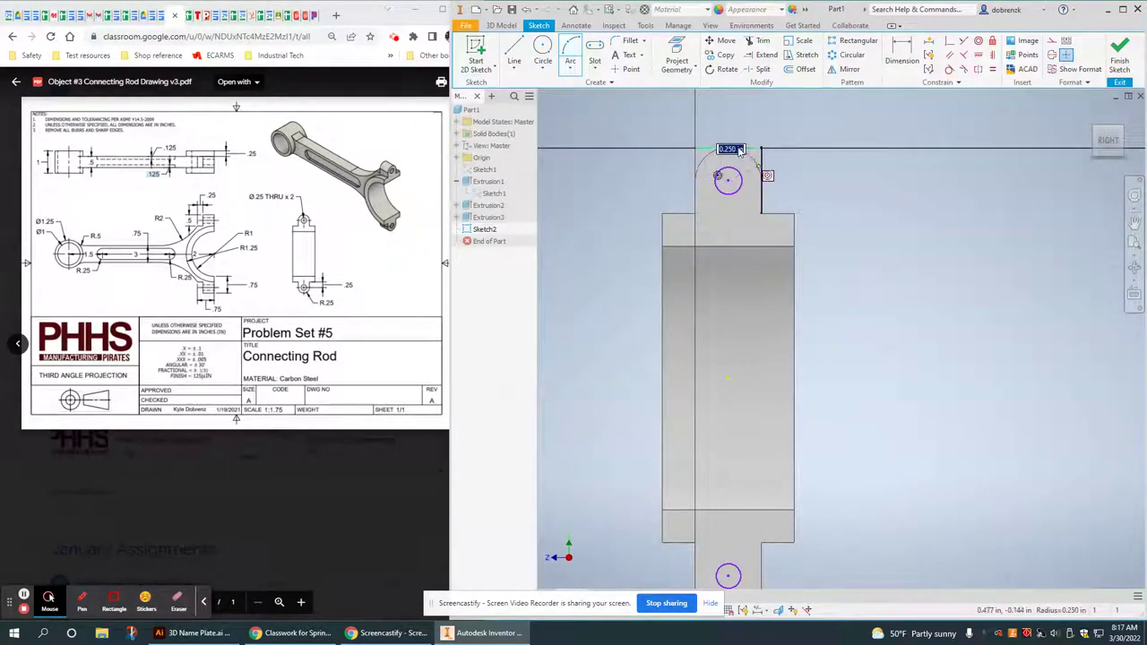
pyautogui.click(729, 148)
pyautogui.moveTo(863, 440); pyautogui.dragTo(861, 239, button='middle')
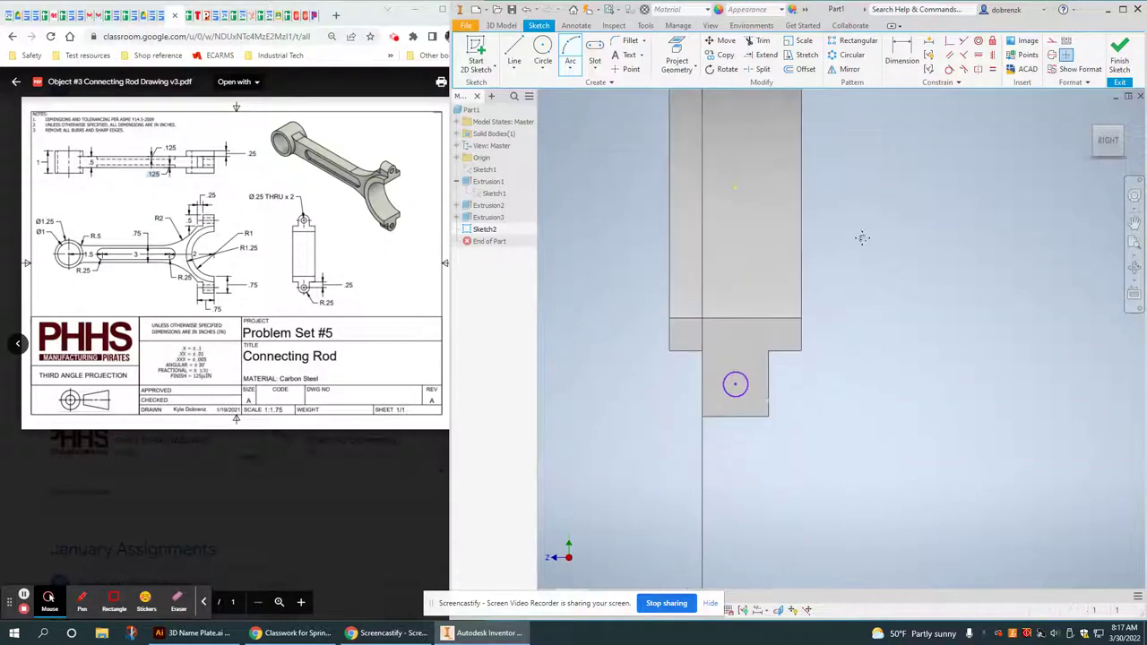
pyautogui.click(704, 376)
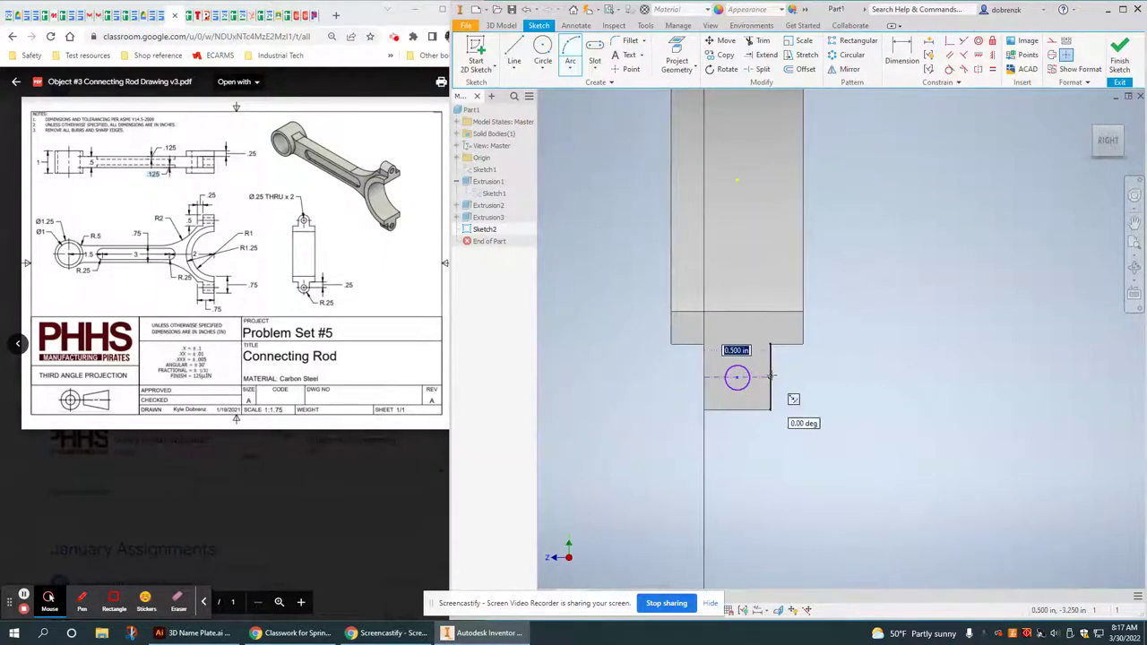
pyautogui.click(770, 377)
pyautogui.click(737, 409)
pyautogui.scroll(-3, 780, 269)
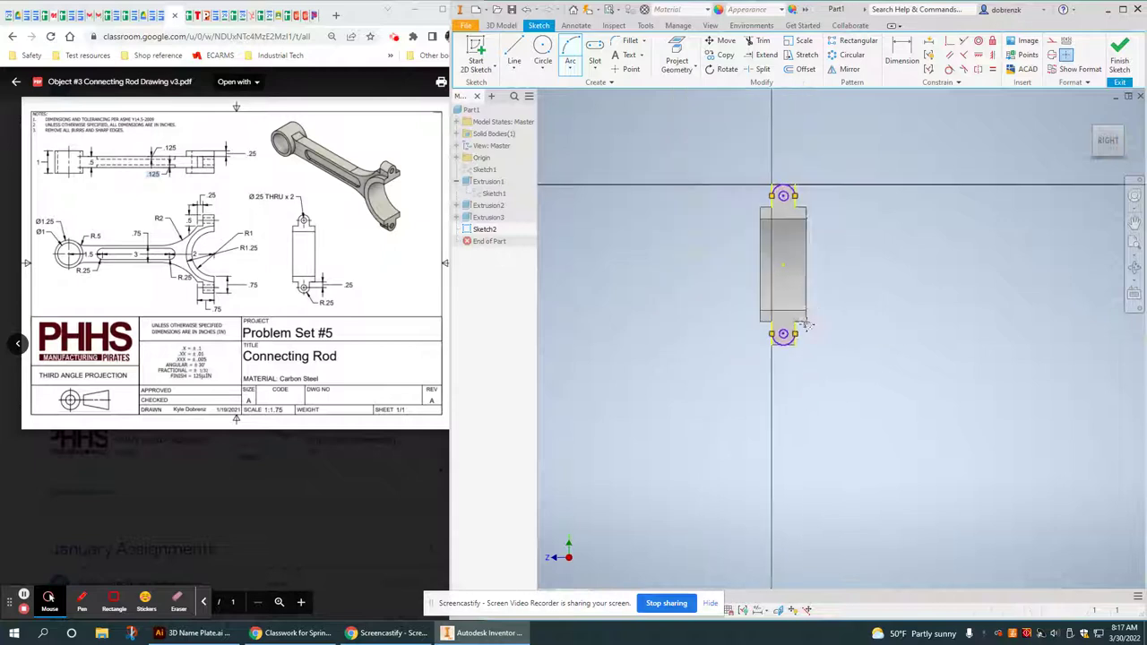
# Step: Dimension the upper lug circle's diameter to .25 in and constrain the lower lug circle equal to it
pyautogui.scroll(5, 771, 224)
pyautogui.press('d')
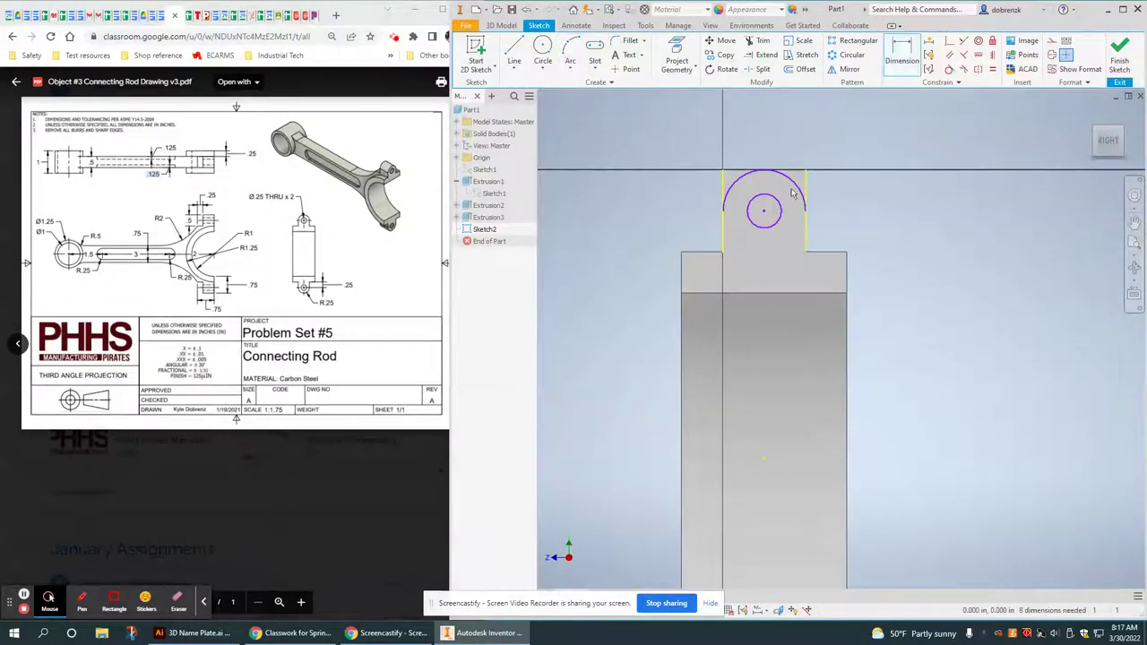
pyautogui.click(859, 134)
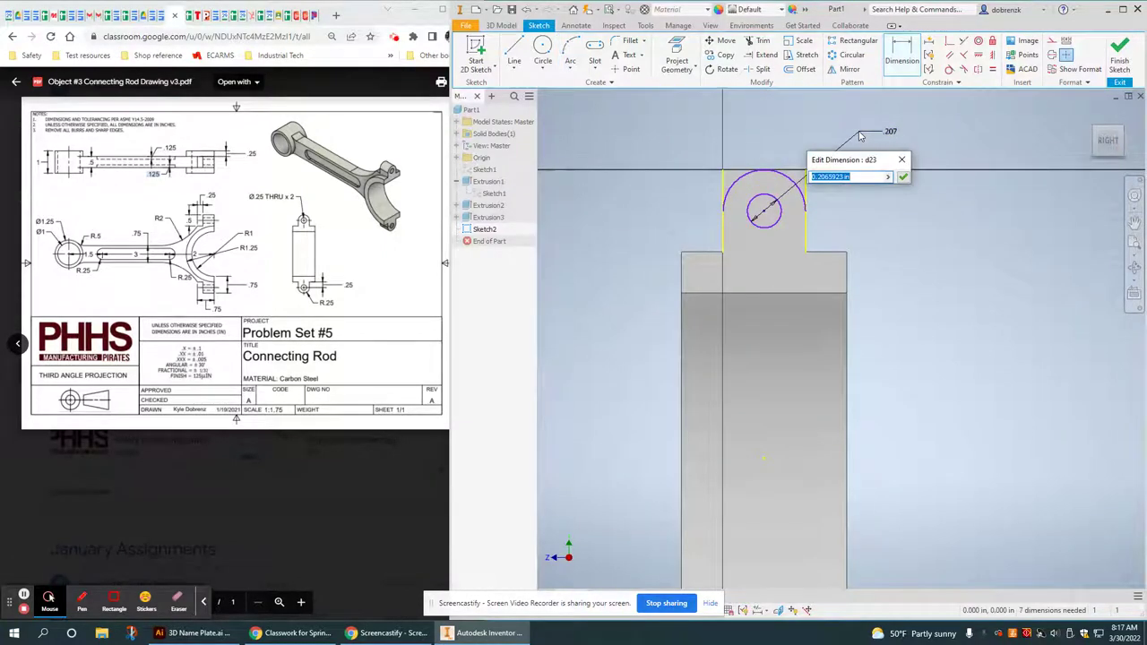
pyautogui.write('.25')
pyautogui.press('Return')
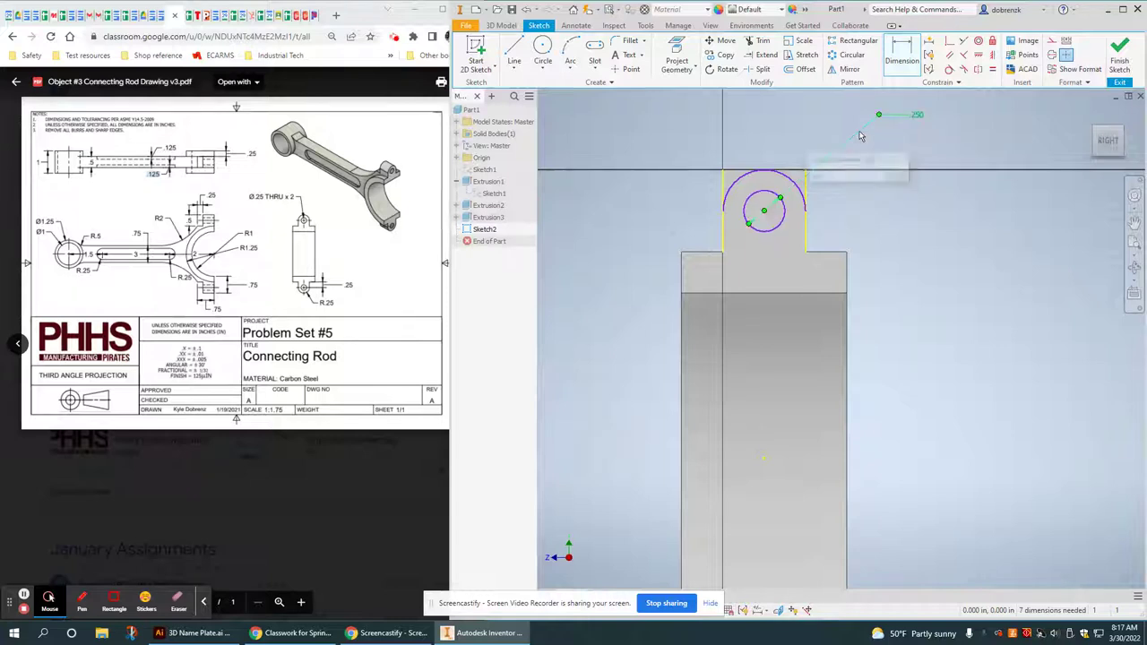
pyautogui.scroll(-4, 863, 473)
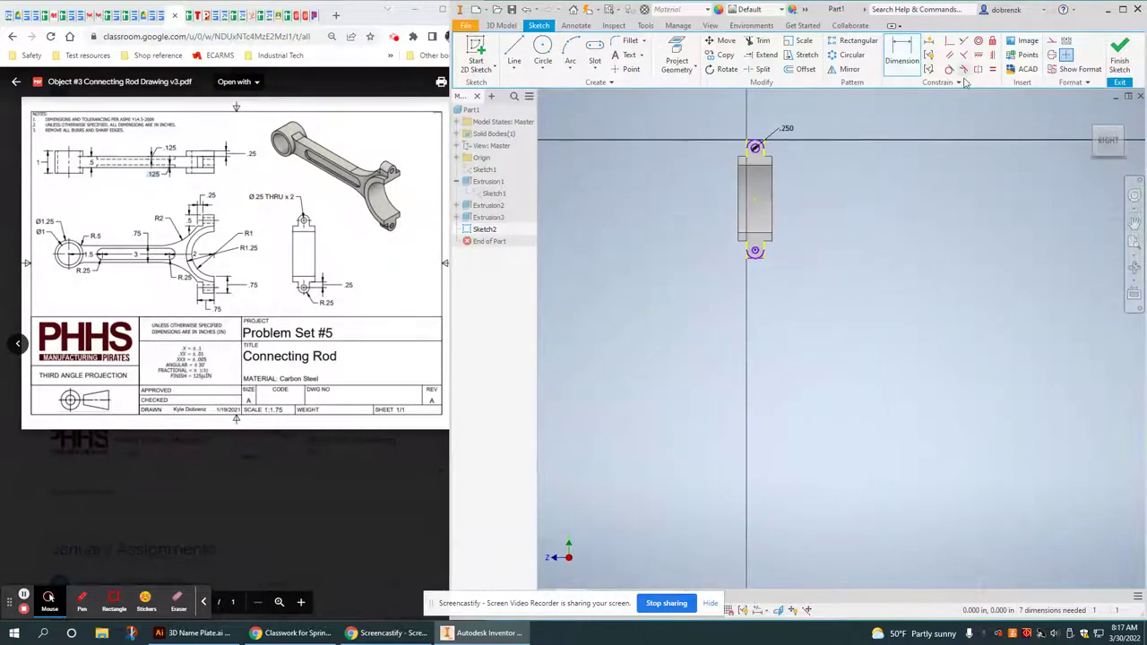
pyautogui.click(992, 71)
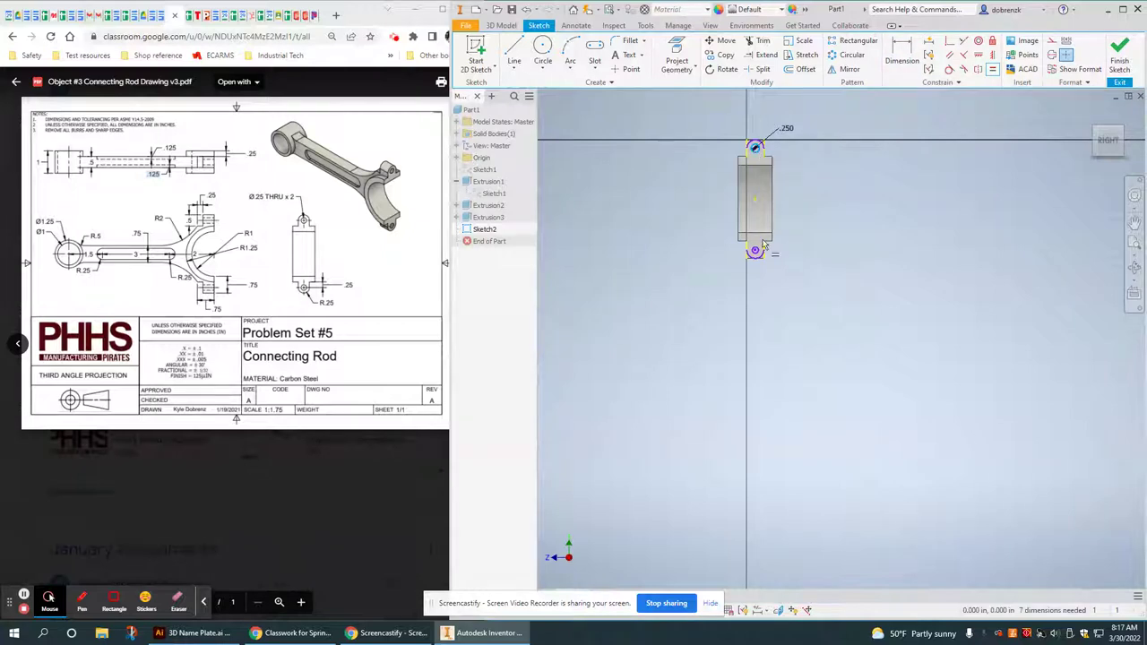
pyautogui.scroll(4, 825, 224)
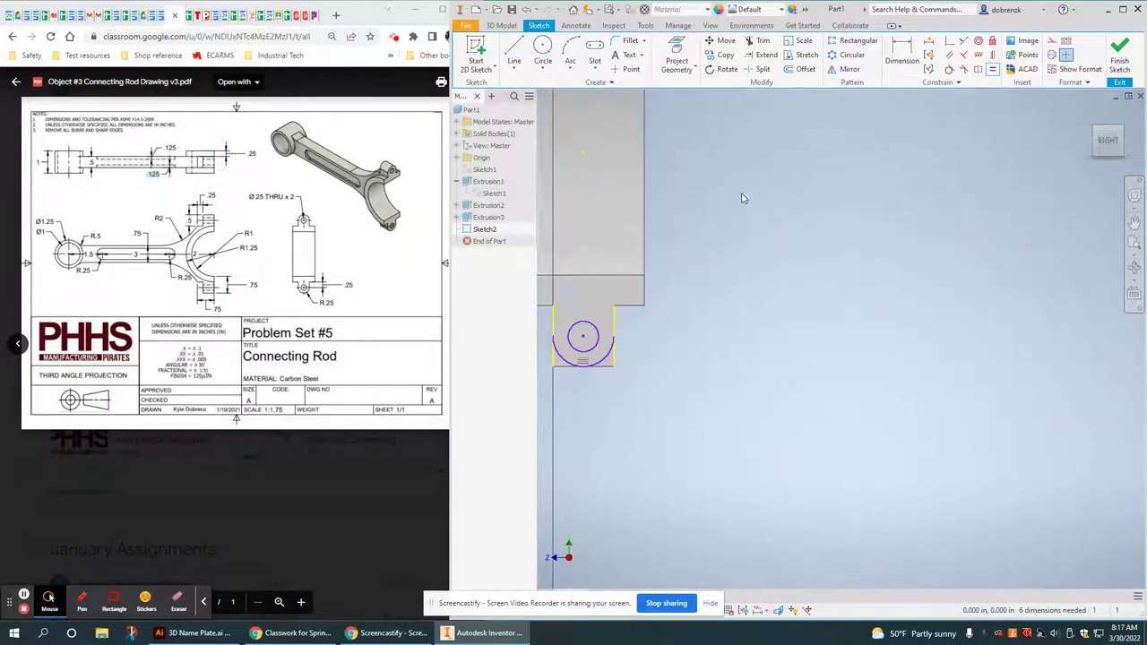
pyautogui.press('p')
pyautogui.moveTo(748, 158); pyautogui.dragTo(810, 251, button='middle')
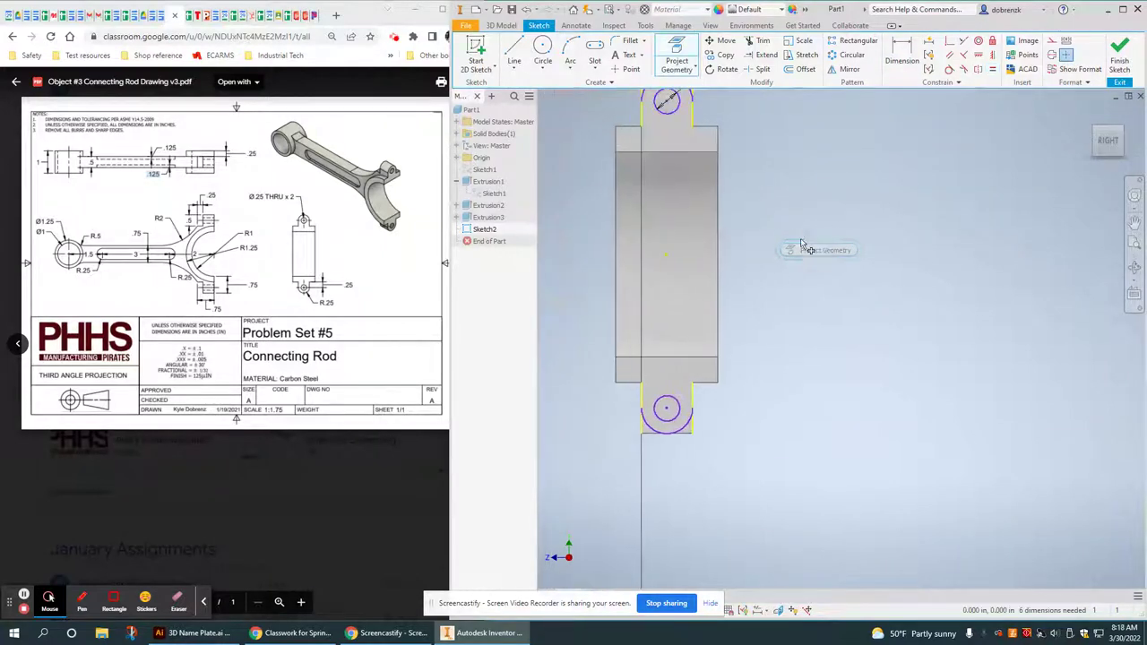
pyautogui.rightClick(790, 226)
pyautogui.click(831, 230)
# Step: Draw a line along the lower lug's outer edge, from corner to corner
pyautogui.moveTo(692, 392); pyautogui.dragTo(702, 305, button='middle')
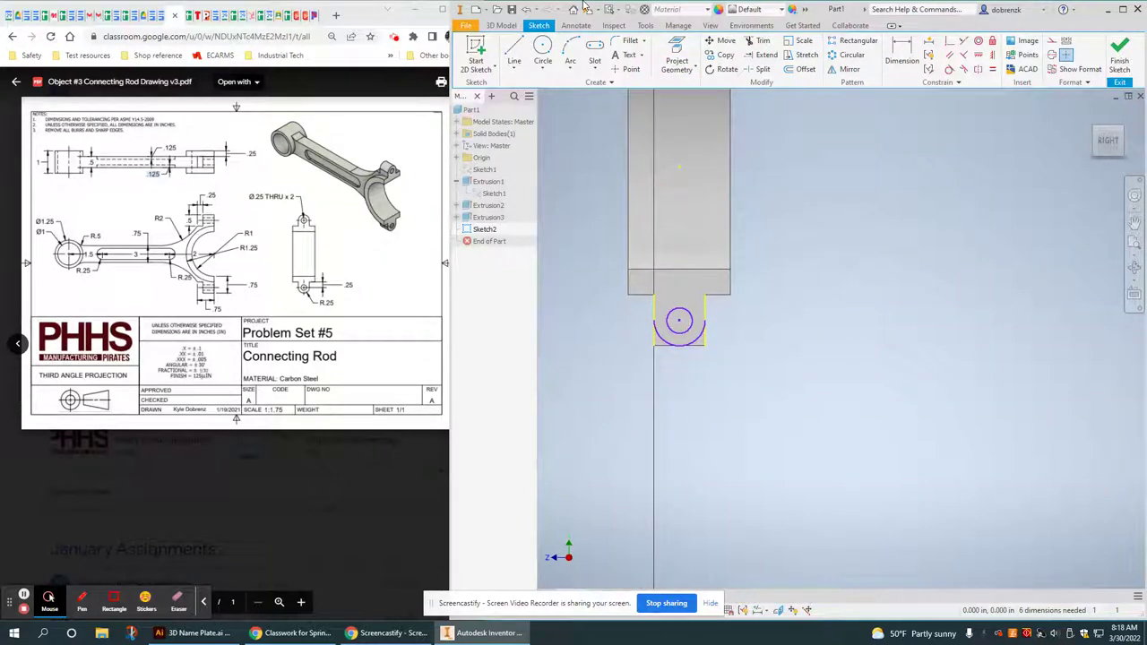
pyautogui.click(514, 49)
pyautogui.click(654, 346)
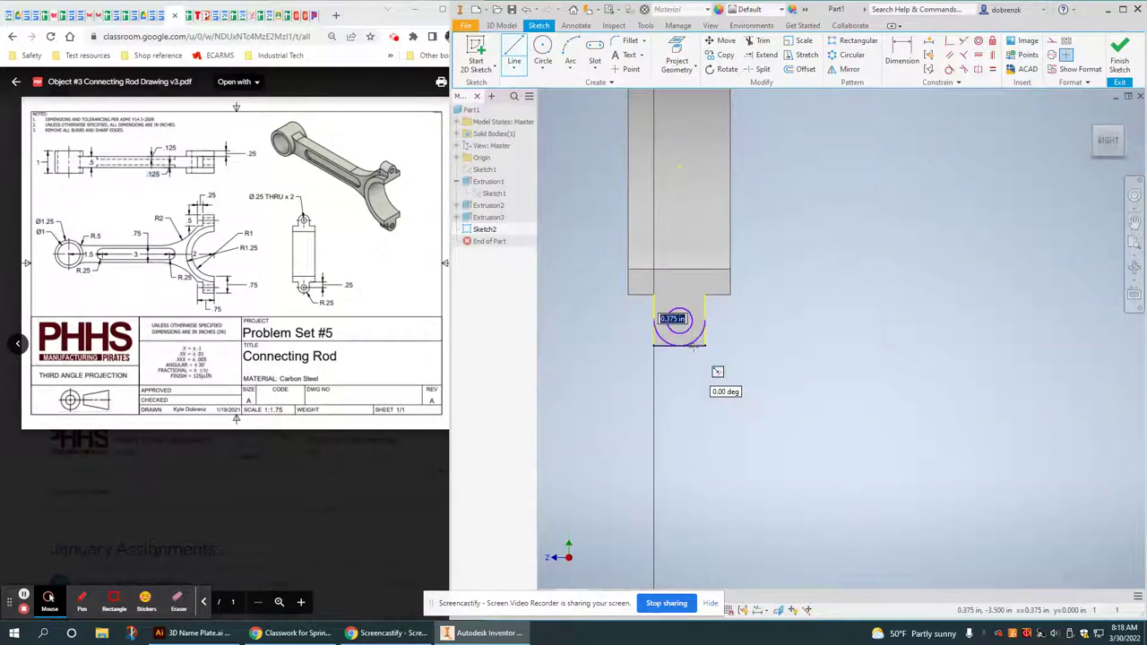
pyautogui.click(705, 346)
pyautogui.moveTo(707, 207); pyautogui.dragTo(747, 465, button='middle')
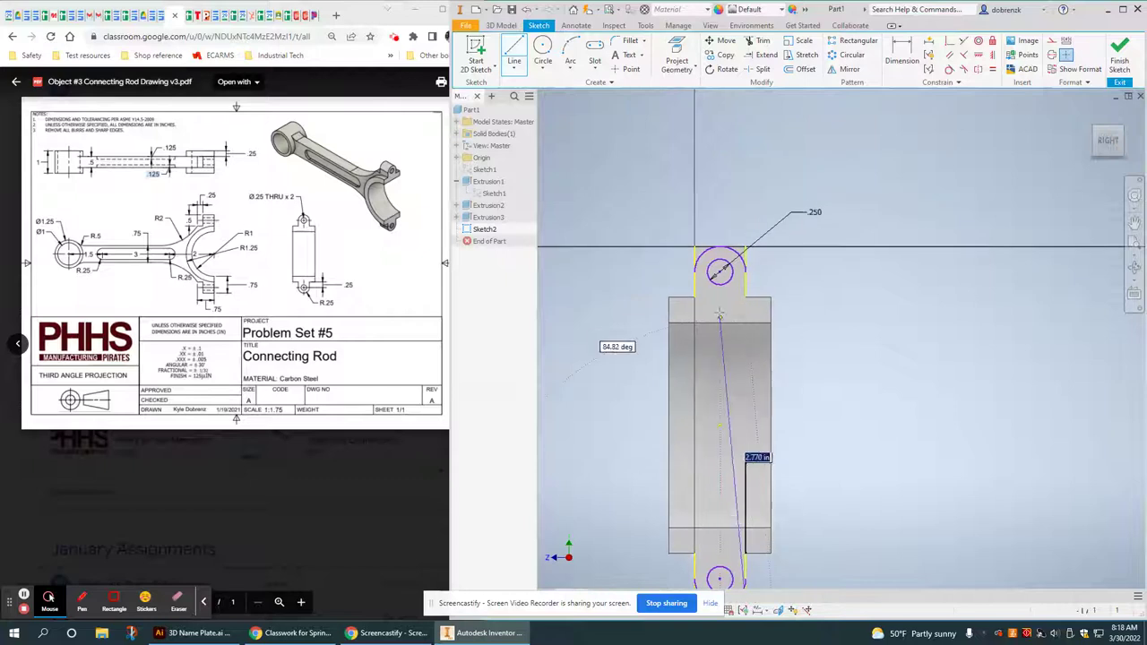
pyautogui.press('Escape')
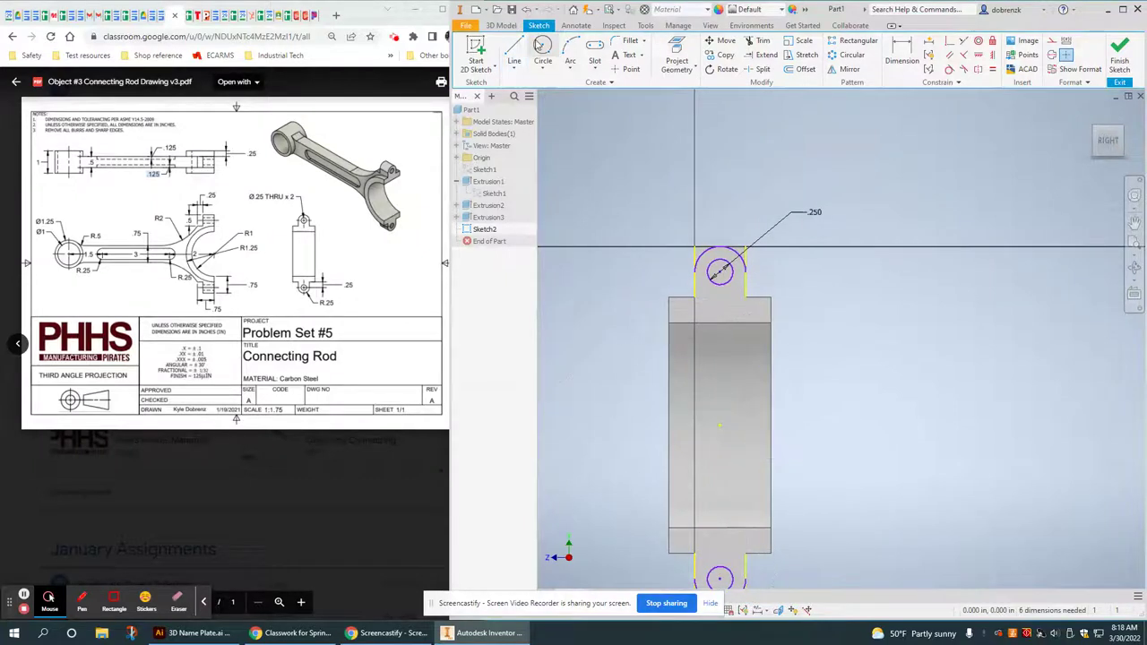
# Step: Draw a line along the upper lug's outer edge, spanning the lug's width
pyautogui.click(515, 49)
pyautogui.click(719, 271)
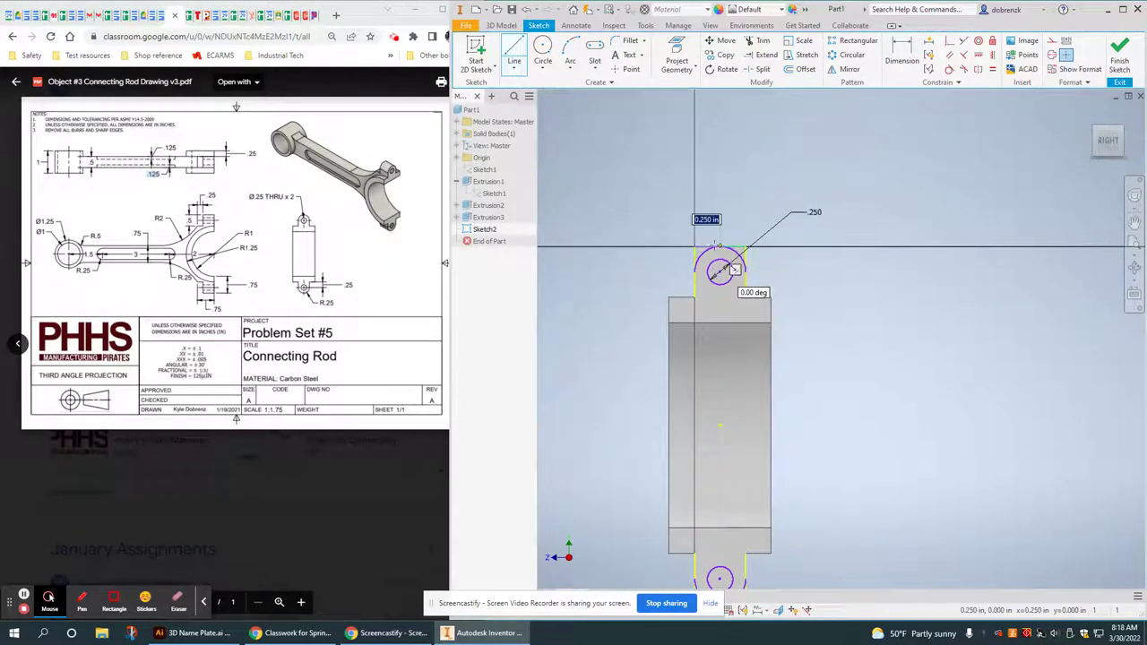
pyautogui.rightClick(726, 269)
pyautogui.click(819, 208)
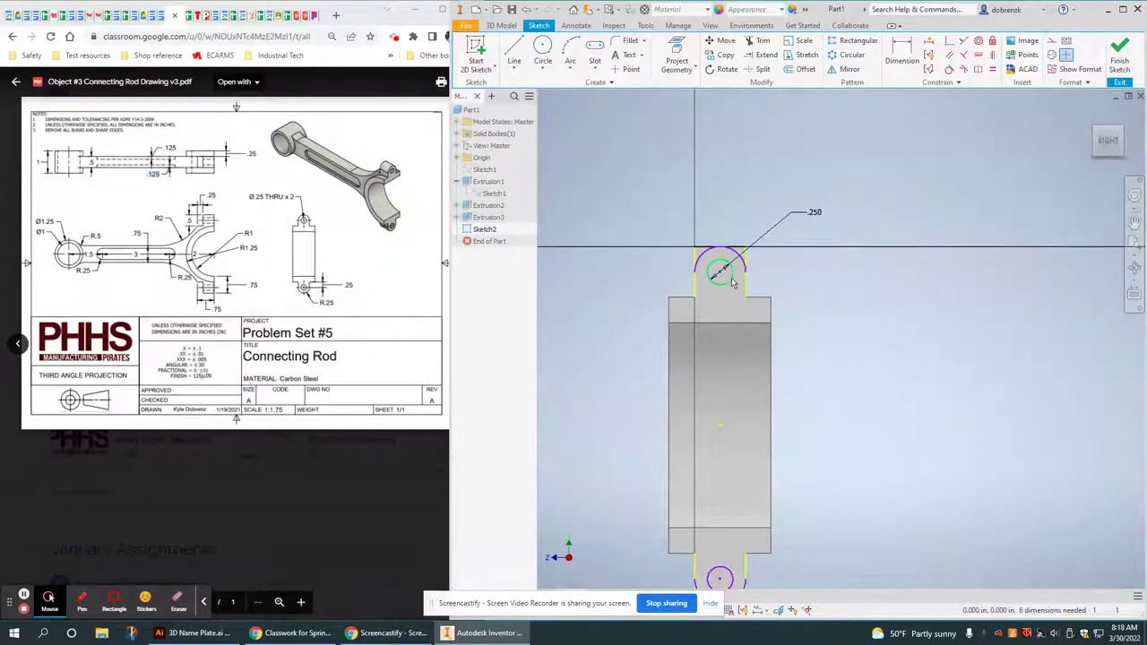
# Step: Constrain each lug's arc tangent to the line along that lug's outer edge
pyautogui.moveTo(732, 280); pyautogui.dragTo(744, 298)
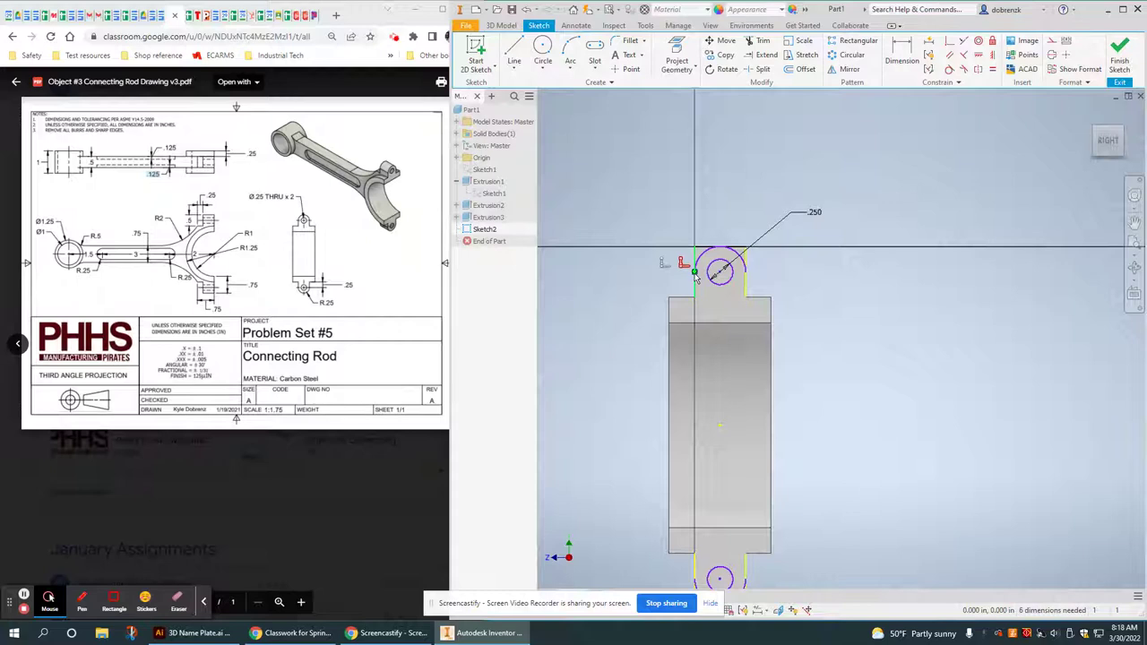
pyautogui.moveTo(706, 257)
pyautogui.mouseDown()
pyautogui.moveTo(726, 279)
pyautogui.moveTo(718, 258)
pyautogui.mouseUp()
pyautogui.click(949, 70)
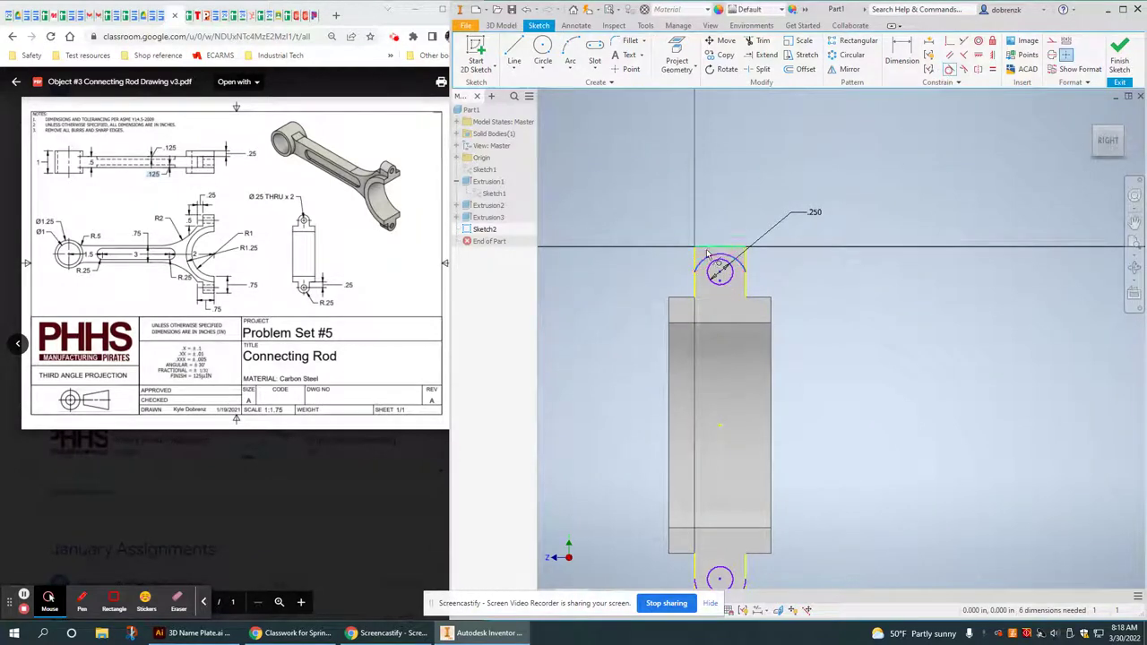
pyautogui.click(714, 258)
pyautogui.scroll(-1, 767, 400)
pyautogui.moveTo(768, 400); pyautogui.dragTo(761, 199, button='middle')
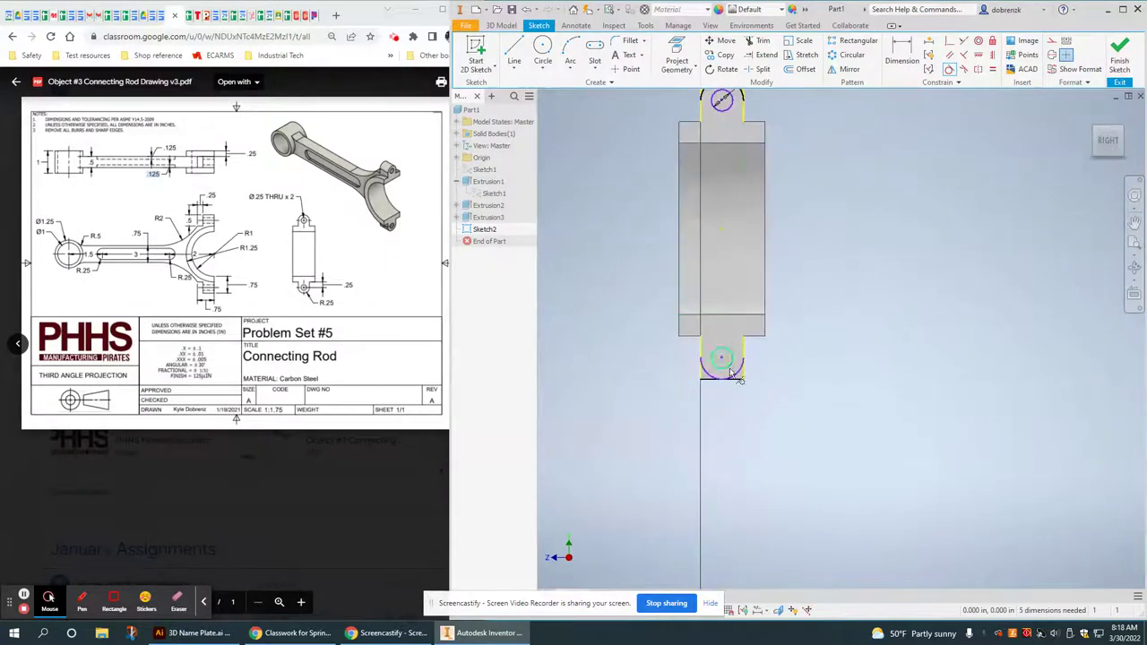
pyautogui.click(736, 382)
pyautogui.rightClick(827, 294)
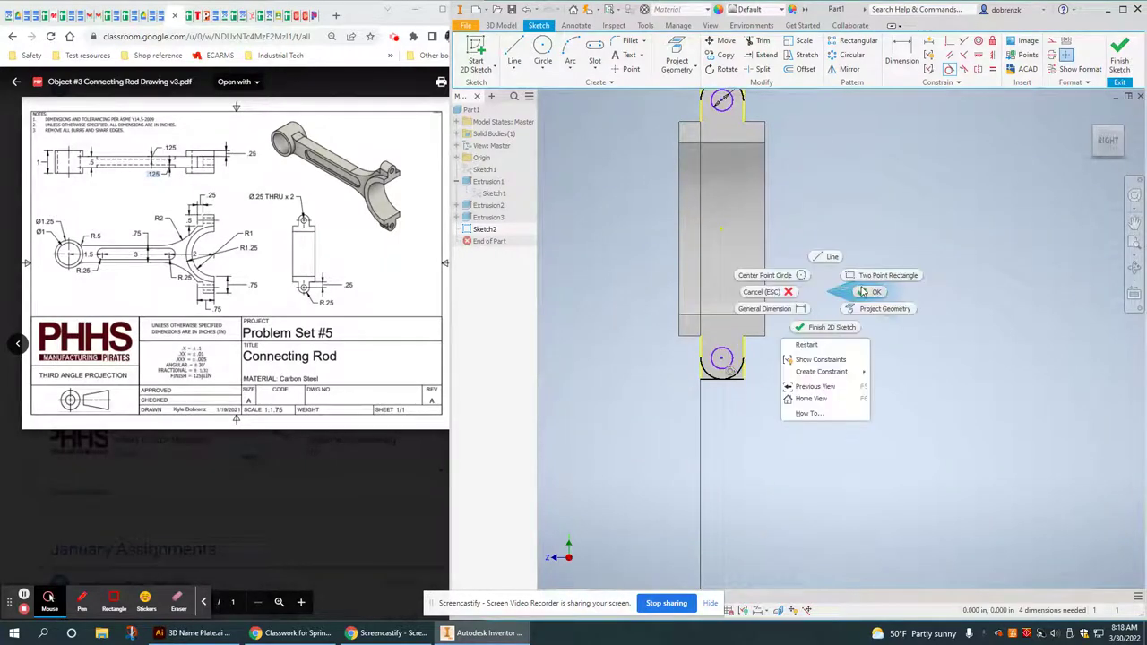
pyautogui.click(860, 291)
# Step: Make each lug's circle concentric with its rounded-end arc
pyautogui.click(722, 359)
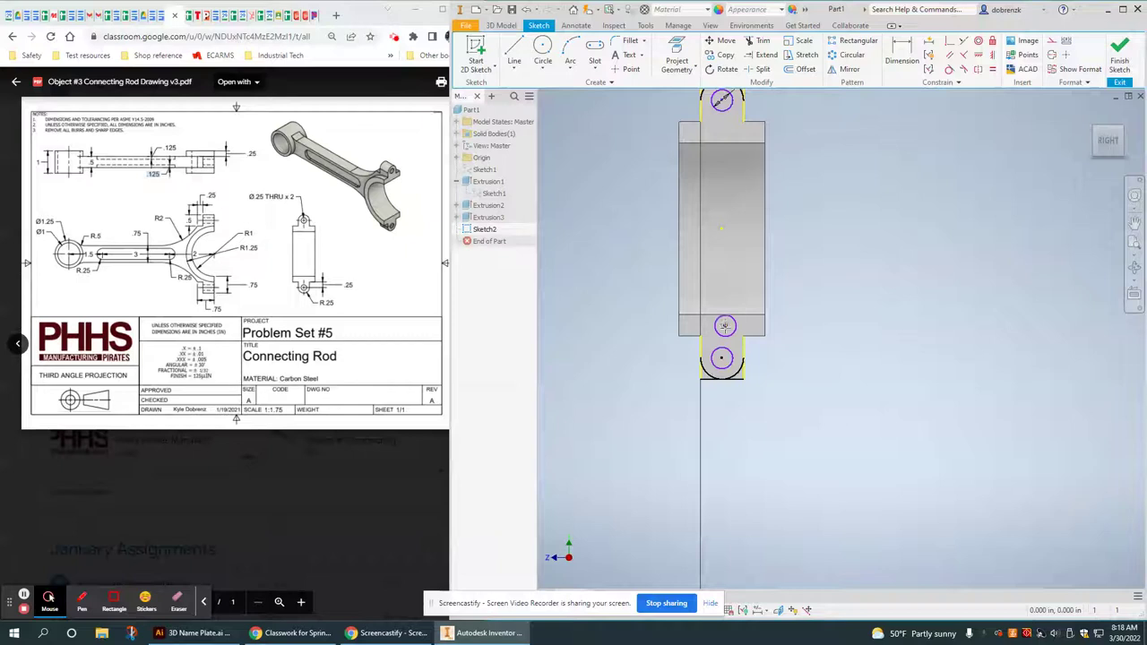
pyautogui.click(723, 358)
pyautogui.moveTo(779, 171); pyautogui.dragTo(786, 255, button='middle')
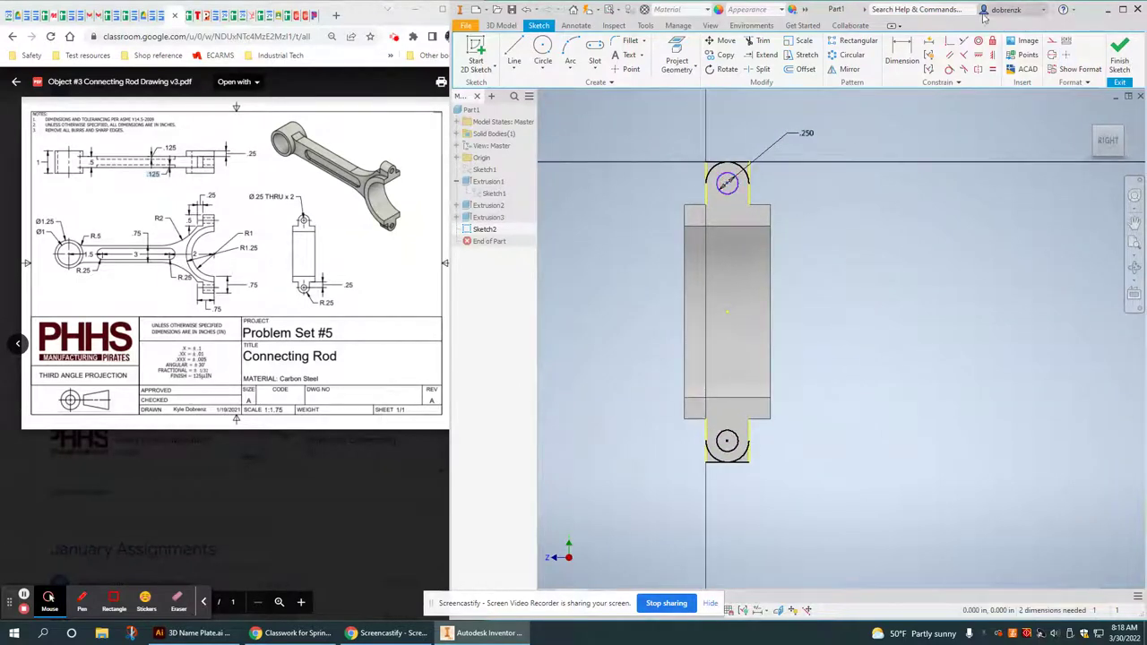
pyautogui.click(718, 168)
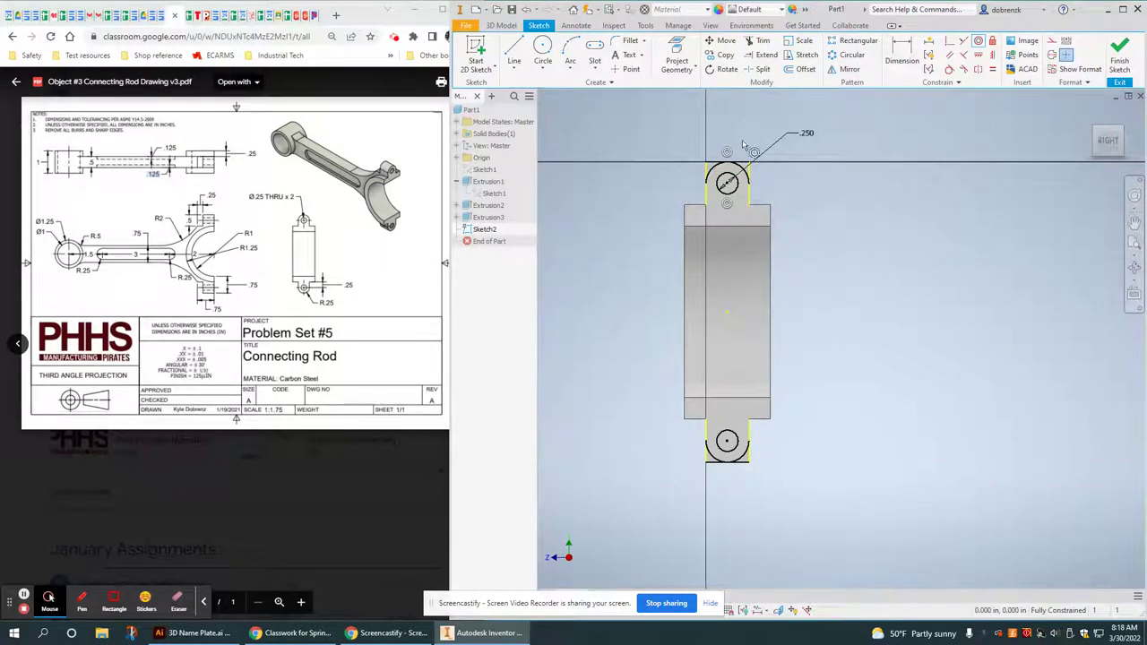
pyautogui.click(498, 10)
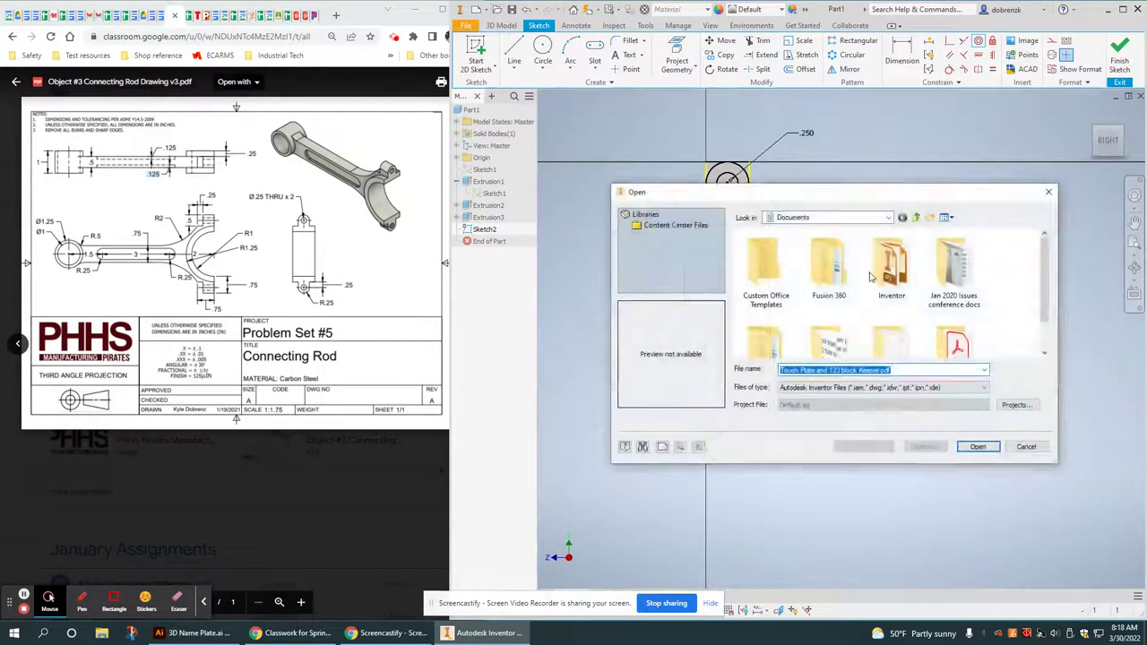
pyautogui.click(1019, 447)
# Step: Set up an Extrude cut through all of the two corner regions outside the upper lug's arc
pyautogui.click(503, 25)
pyautogui.click(515, 49)
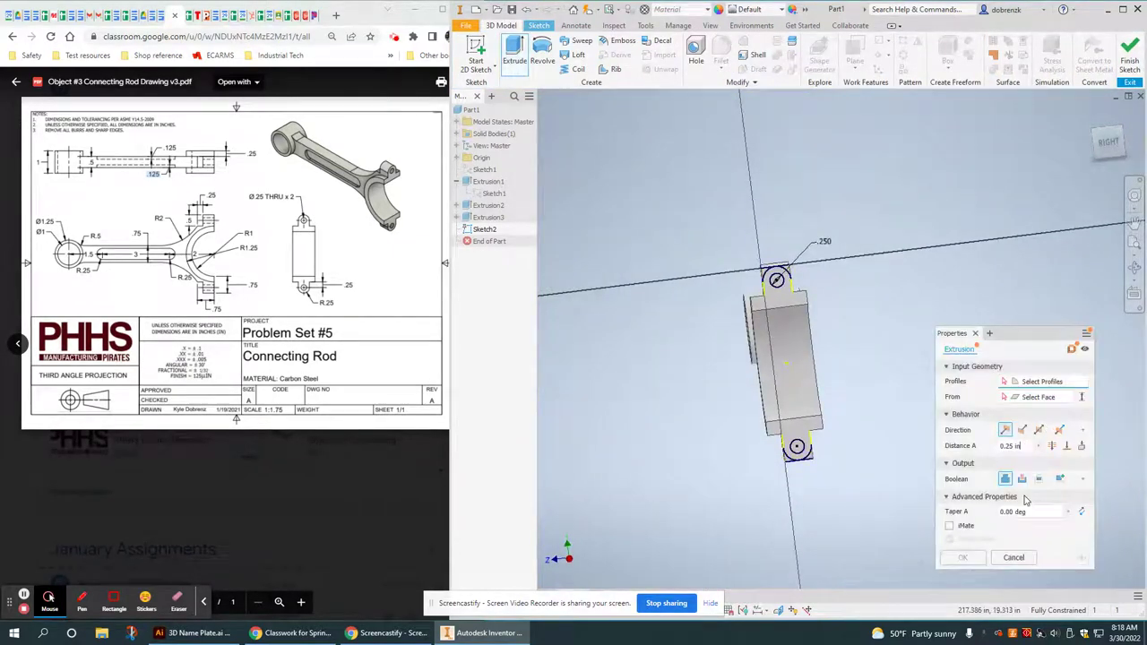
pyautogui.click(1022, 479)
pyautogui.scroll(-8, 786, 267)
pyautogui.click(796, 310)
pyautogui.moveTo(788, 296); pyautogui.dragTo(939, 277, button='middle')
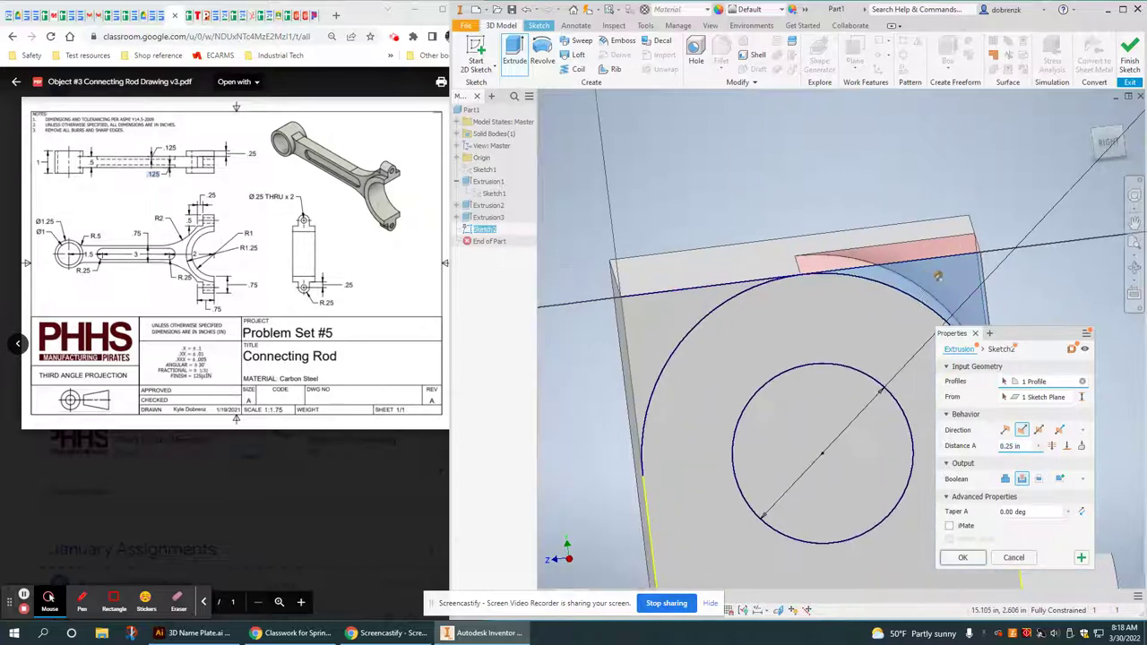
pyautogui.click(690, 313)
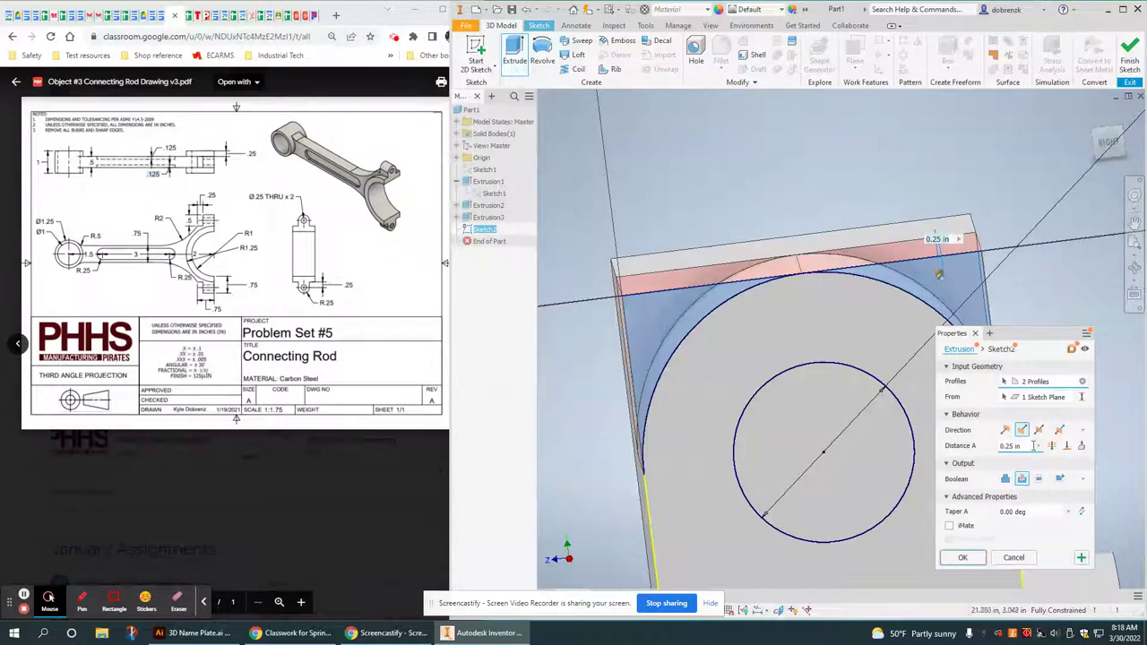
pyautogui.click(1052, 446)
# Step: Add both lug circles and the lower lug's two outer corner regions to the through-all cut and complete it
pyautogui.scroll(6, 809, 264)
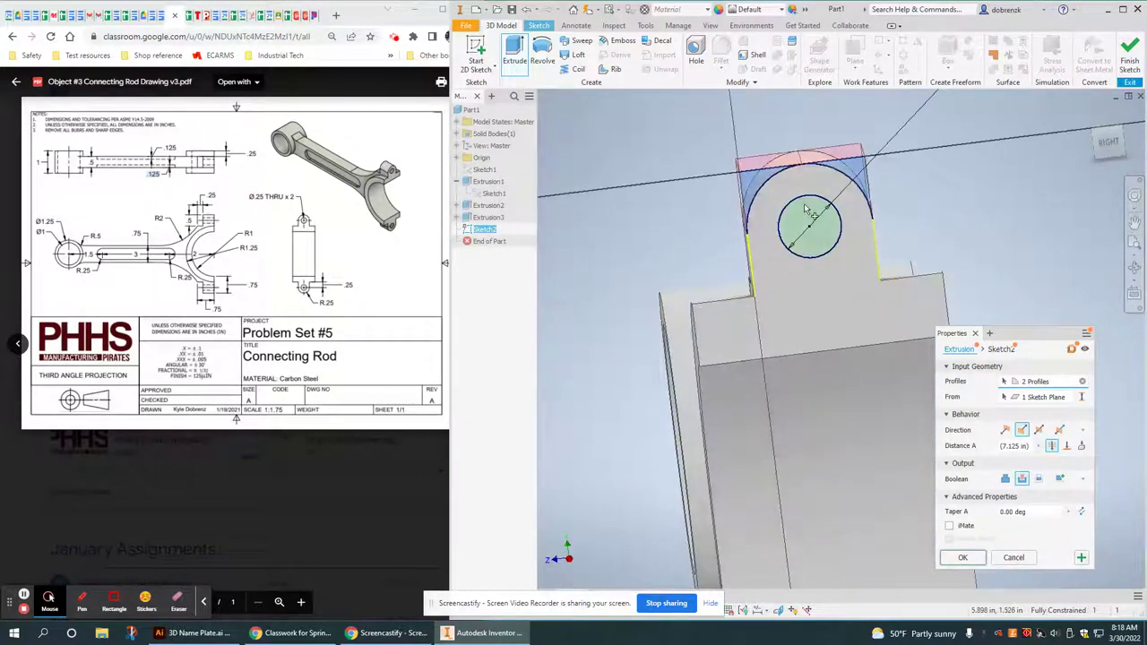
pyautogui.click(805, 211)
pyautogui.moveTo(866, 493); pyautogui.dragTo(802, 148, button='middle')
pyautogui.moveTo(828, 476); pyautogui.dragTo(810, 281, button='middle')
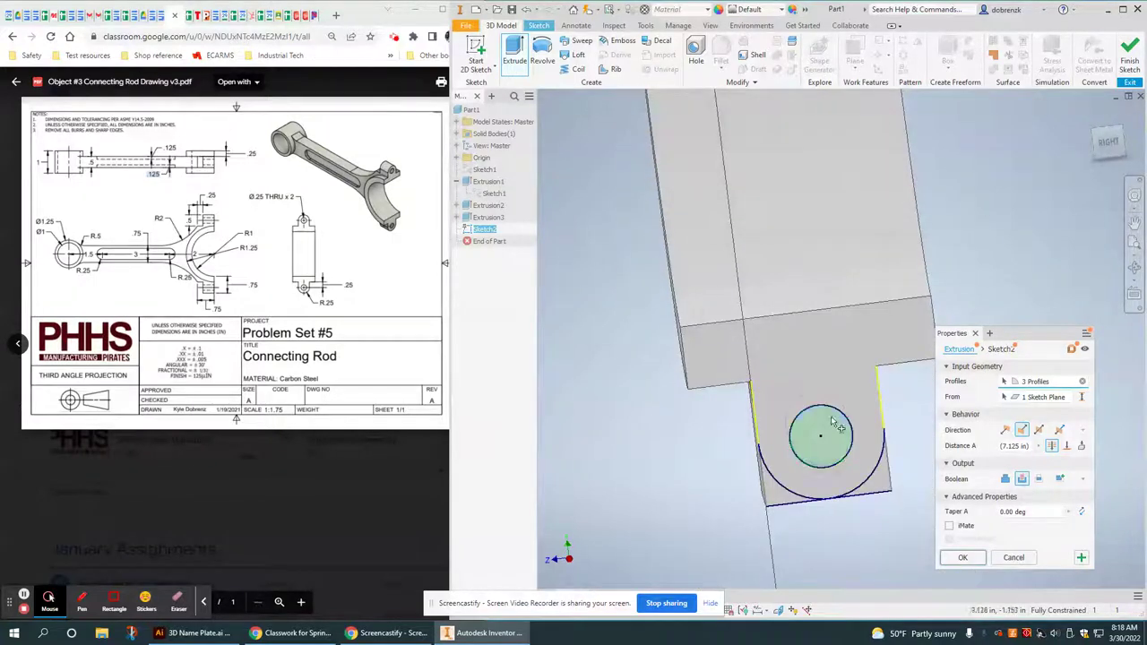
pyautogui.click(887, 487)
pyautogui.click(785, 499)
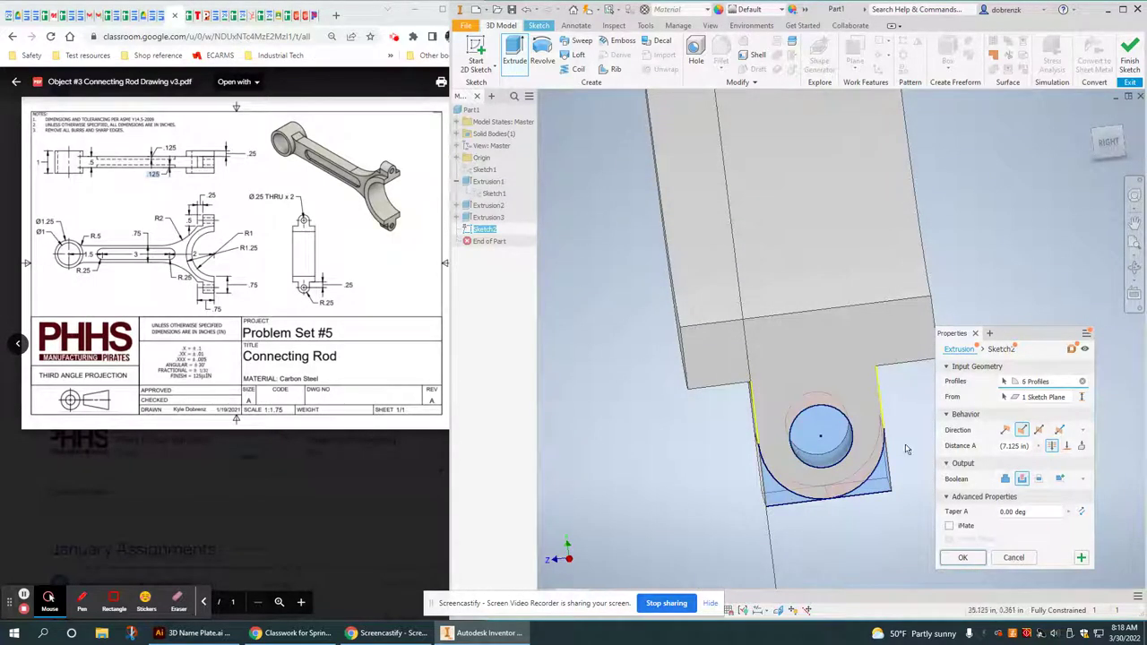
pyautogui.scroll(5, 906, 448)
pyautogui.keyDown('shift'); pyautogui.moveTo(844, 335); pyautogui.dragTo(935, 337, button='middle'); pyautogui.keyUp('shift')
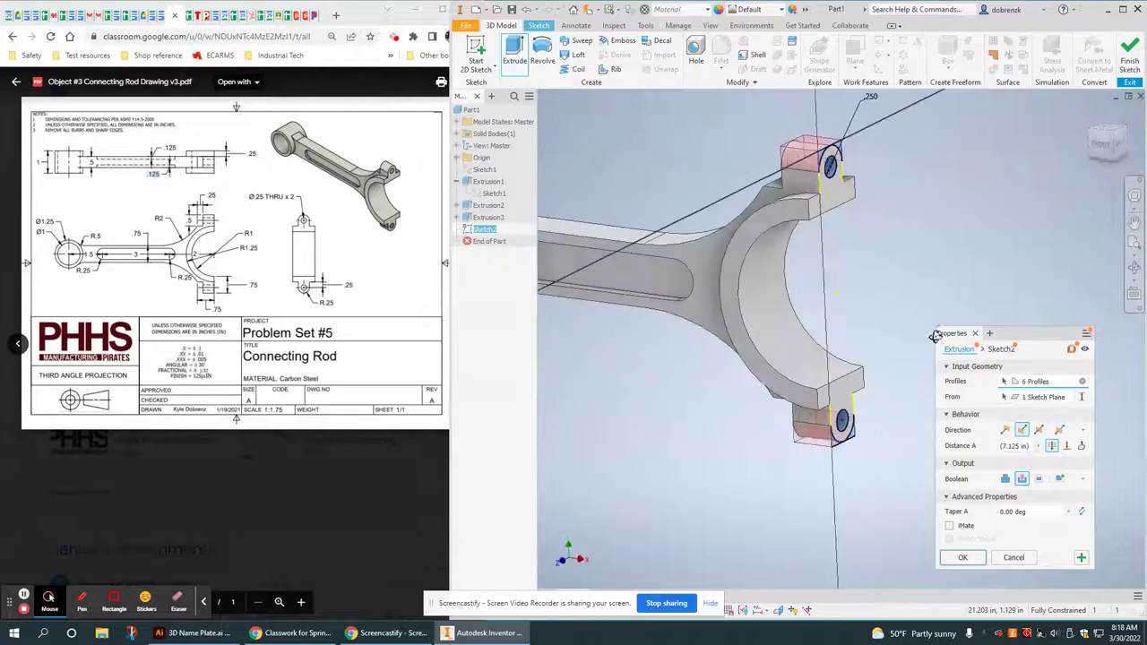
pyautogui.click(969, 557)
pyautogui.scroll(3, 856, 332)
pyautogui.keyDown('shift'); pyautogui.moveTo(855, 332); pyautogui.dragTo(866, 389, button='middle'); pyautogui.keyUp('shift')
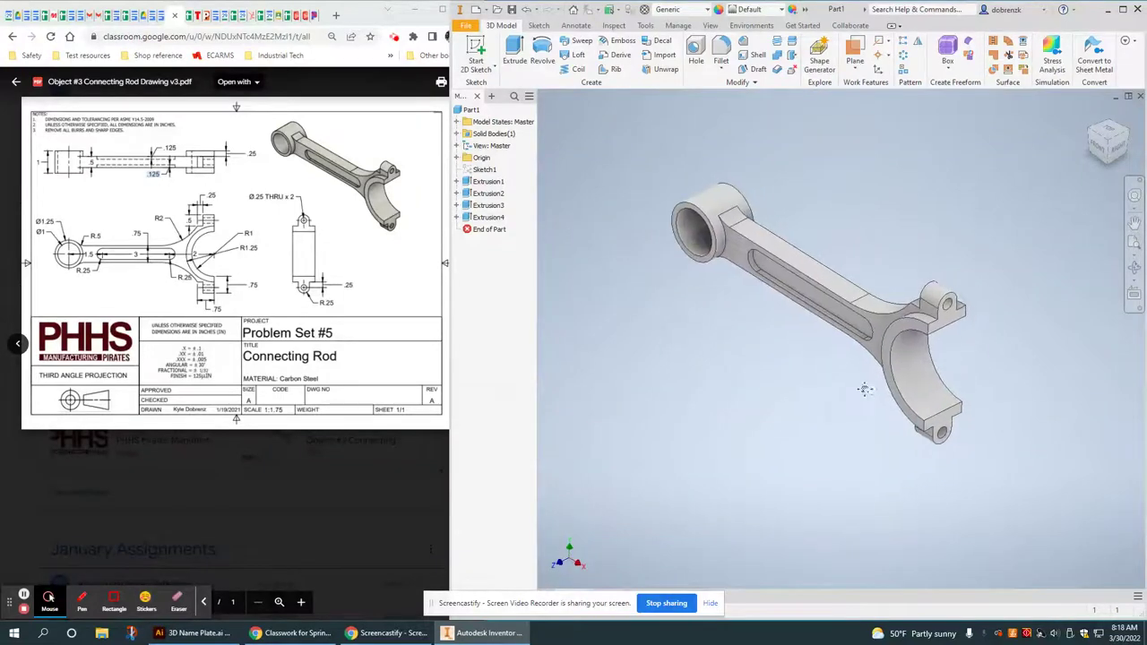